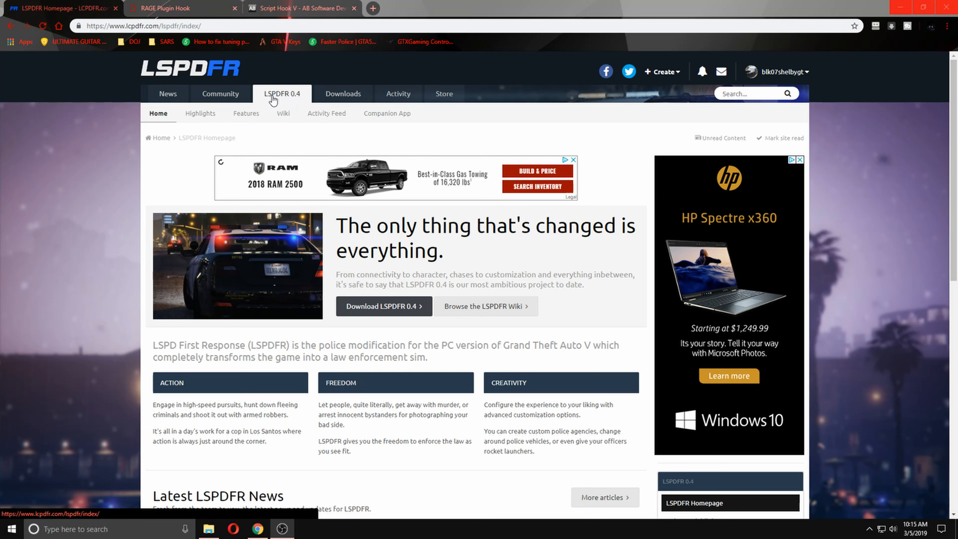
Download lspdfr_04_setup.zip from the LSPDFR 0.4 file page, agreeing to the download terms.
click(384, 306)
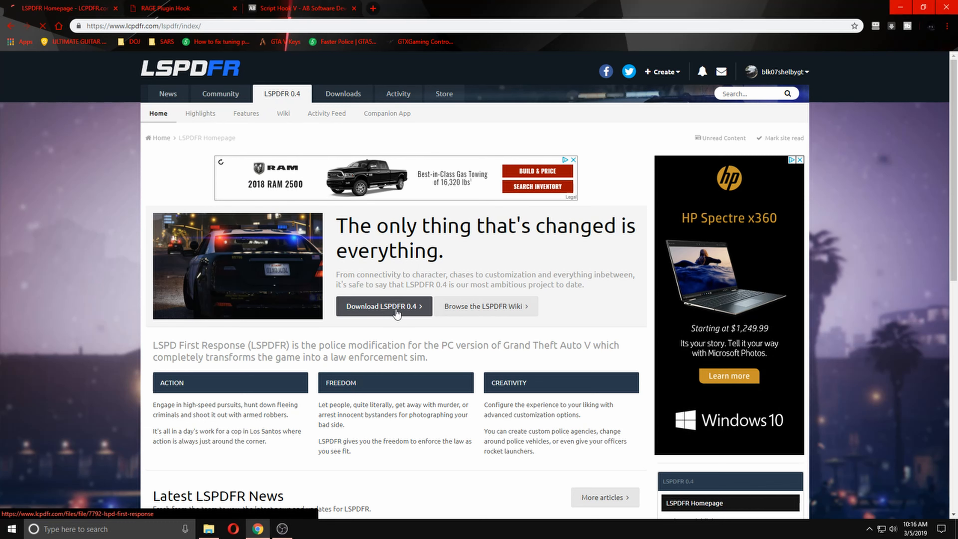
scroll(535, 316, down, 8)
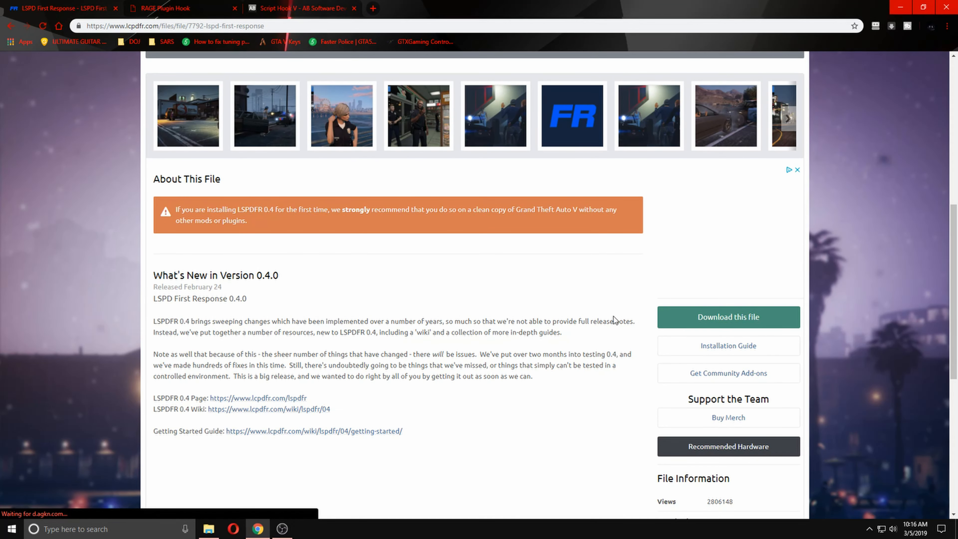
click(677, 316)
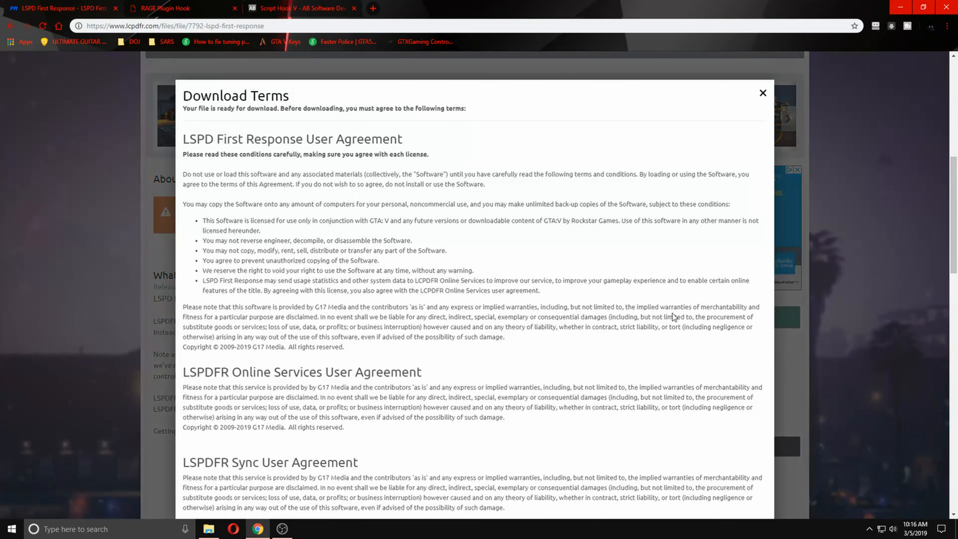
scroll(585, 302, down, 7)
scroll(584, 300, down, 15)
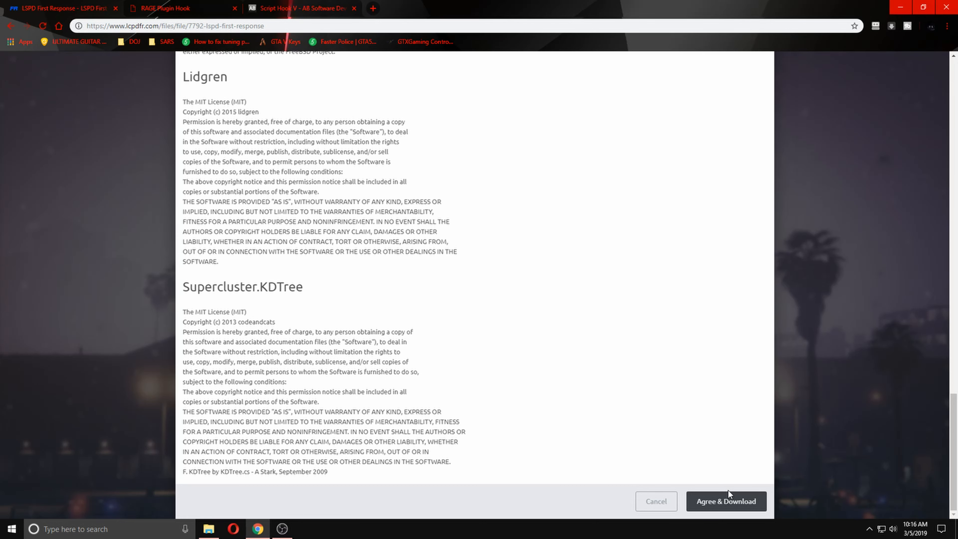
click(728, 499)
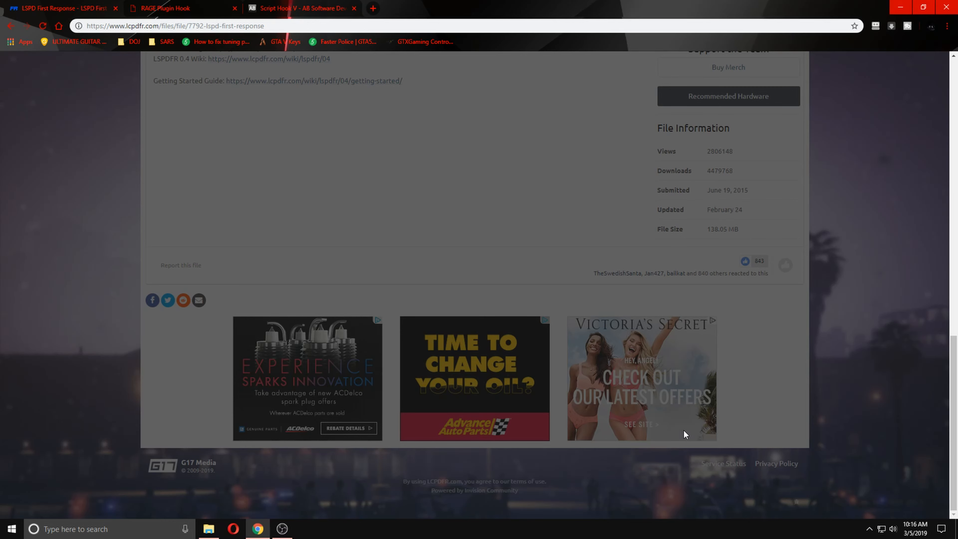
scroll(672, 429, up, 8)
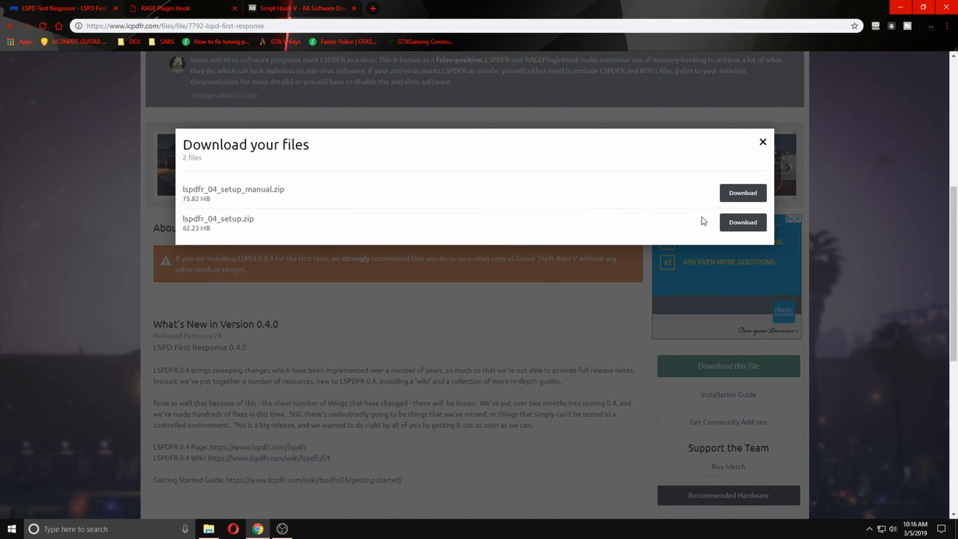
click(727, 225)
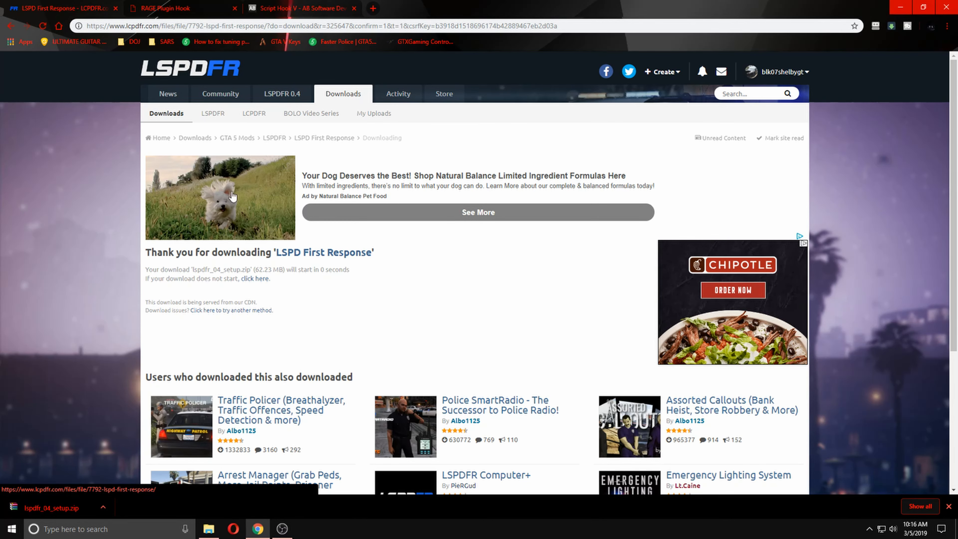
Download RAGE Plugin Hook Open Alpha 0.64.1234.15464 from the RAGE Plugin Hook downloads page.
click(166, 9)
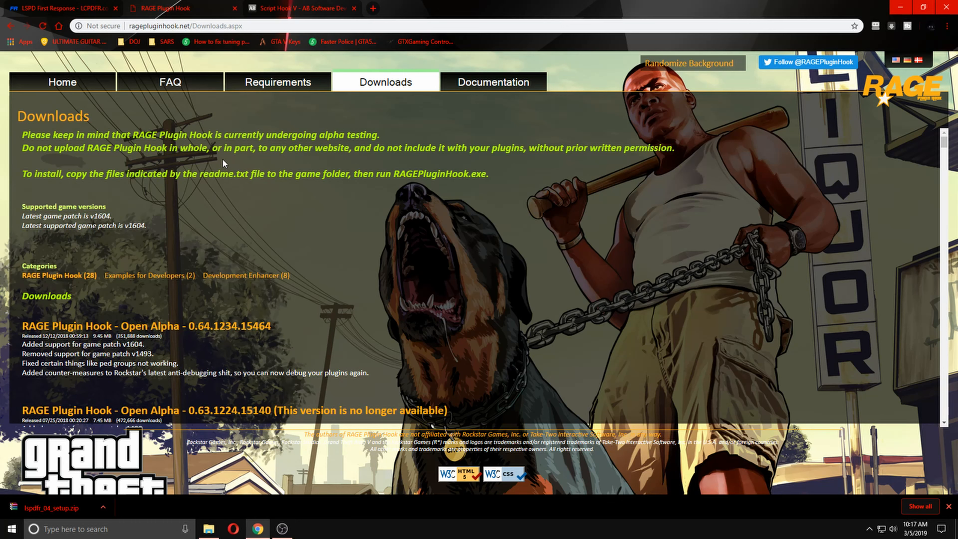
click(321, 8)
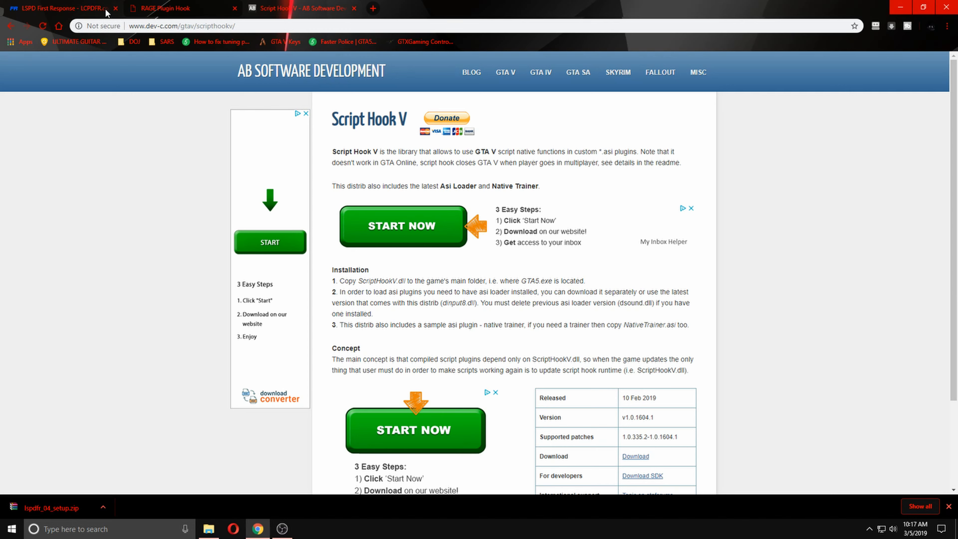
click(156, 15)
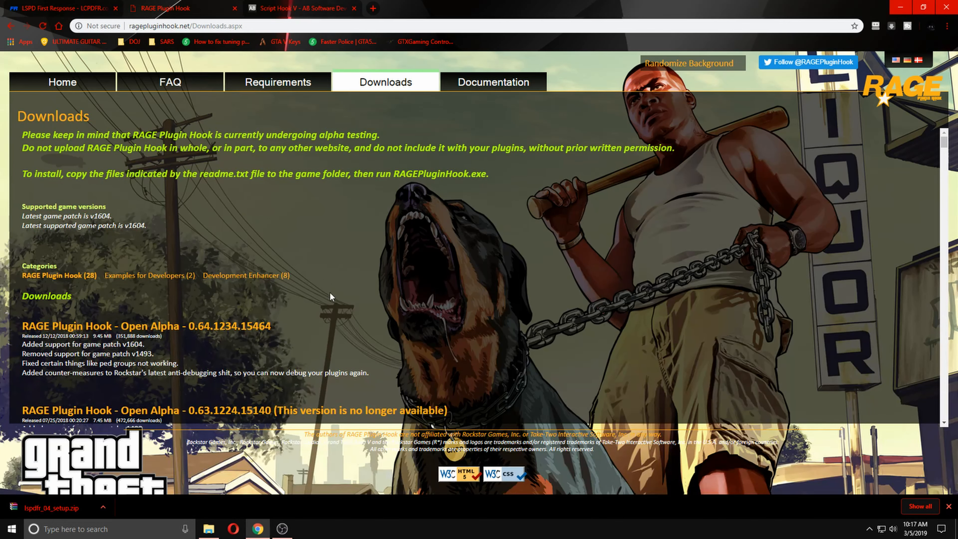
click(128, 327)
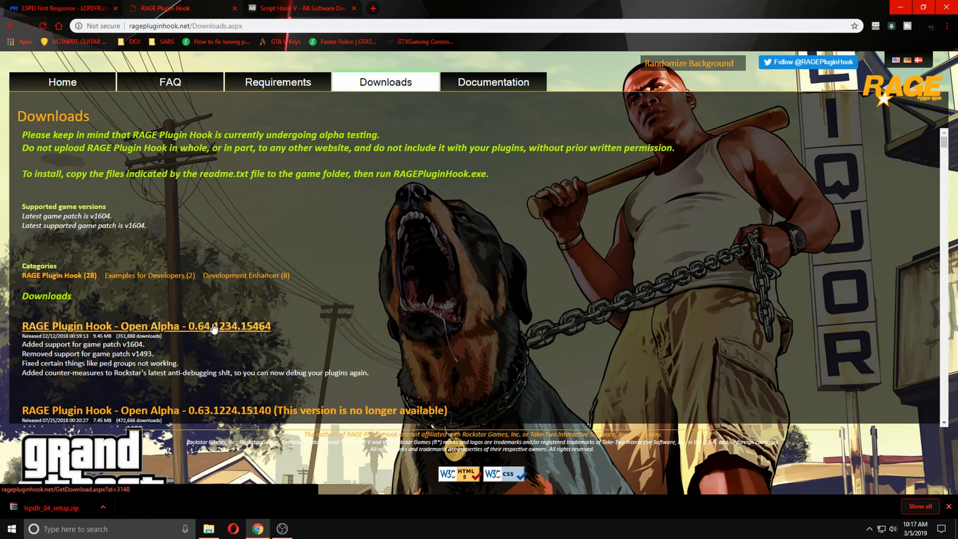
Download Script Hook V from the AB Software Development page and minimize the browser.
click(330, 11)
click(635, 457)
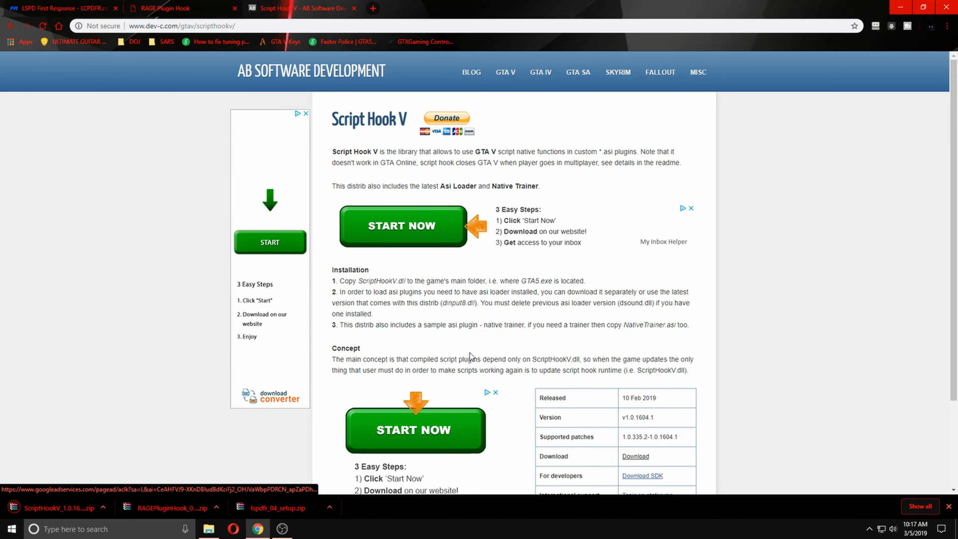
click(901, 7)
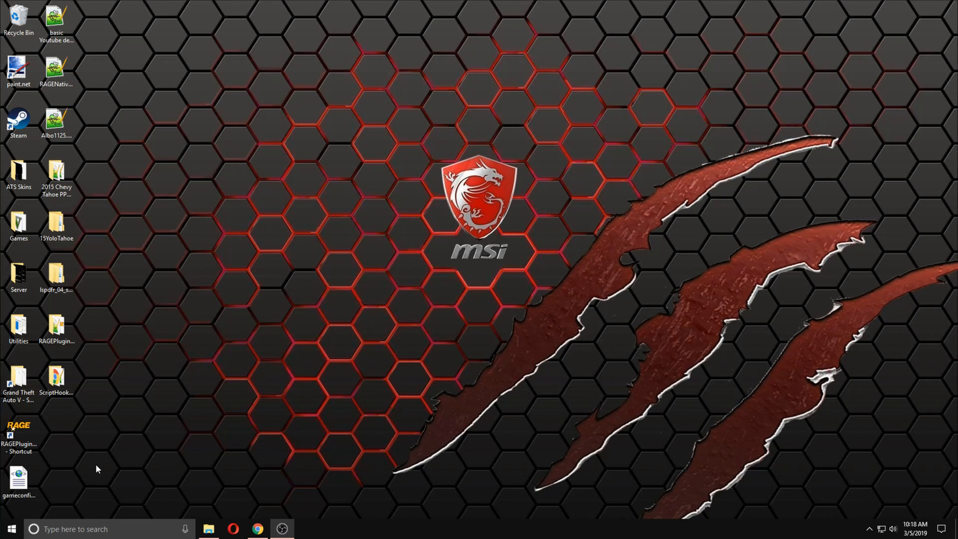
Open the Grand Theft Auto V game folder from the desktop shortcut and look through its contents.
double_click(16, 390)
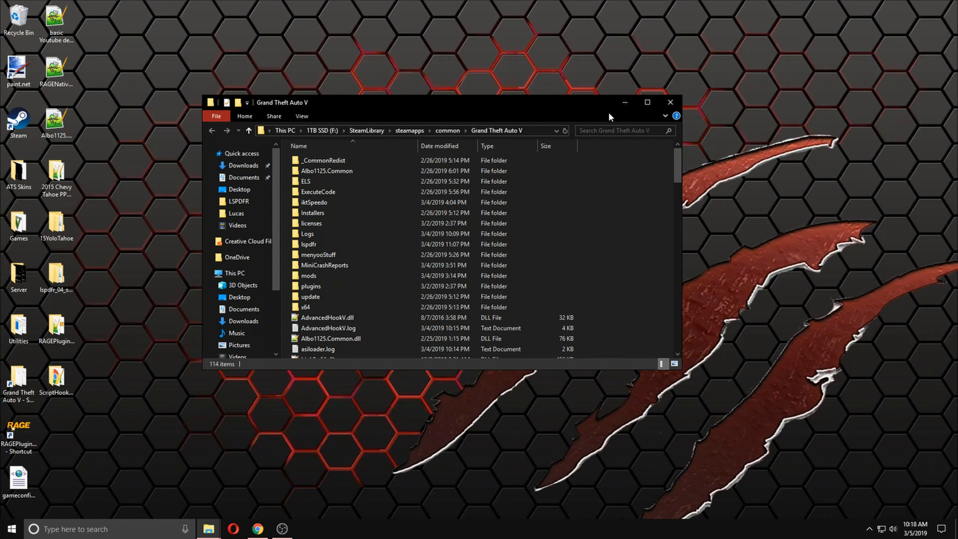
click(657, 106)
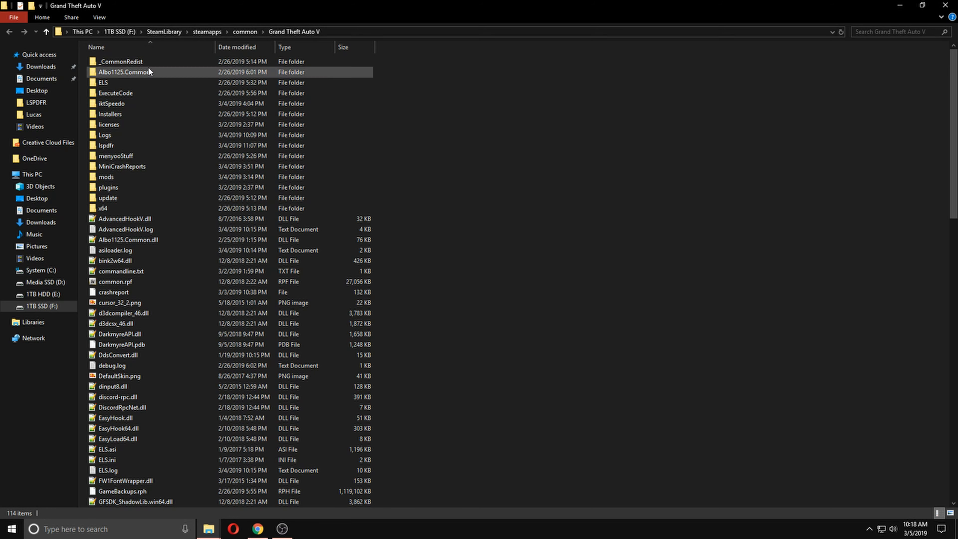
scroll(261, 421, down, 9)
scroll(269, 413, up, 9)
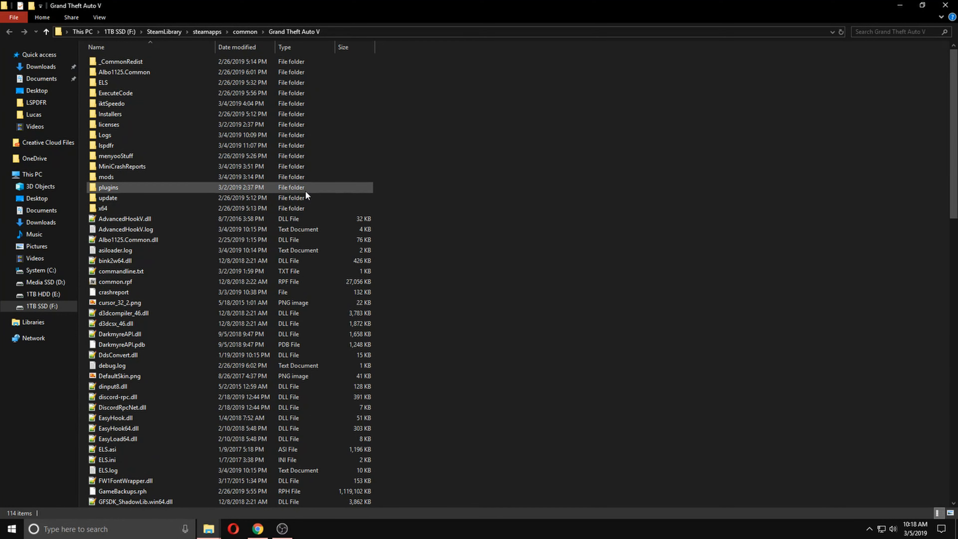
click(928, 5)
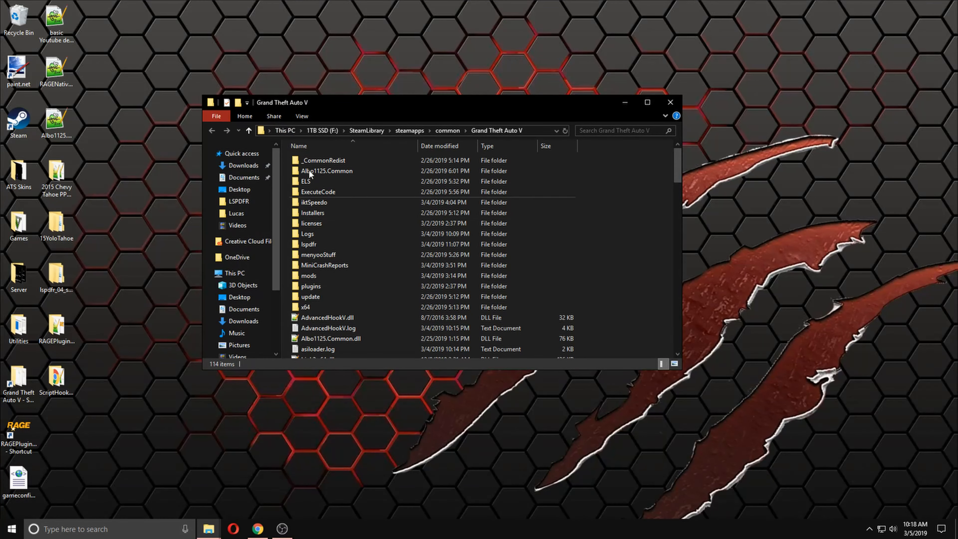
Open the extracted lspdfr_04_setup folder on the desktop to show the LSPDFR installer.
click(62, 277)
double_click(61, 277)
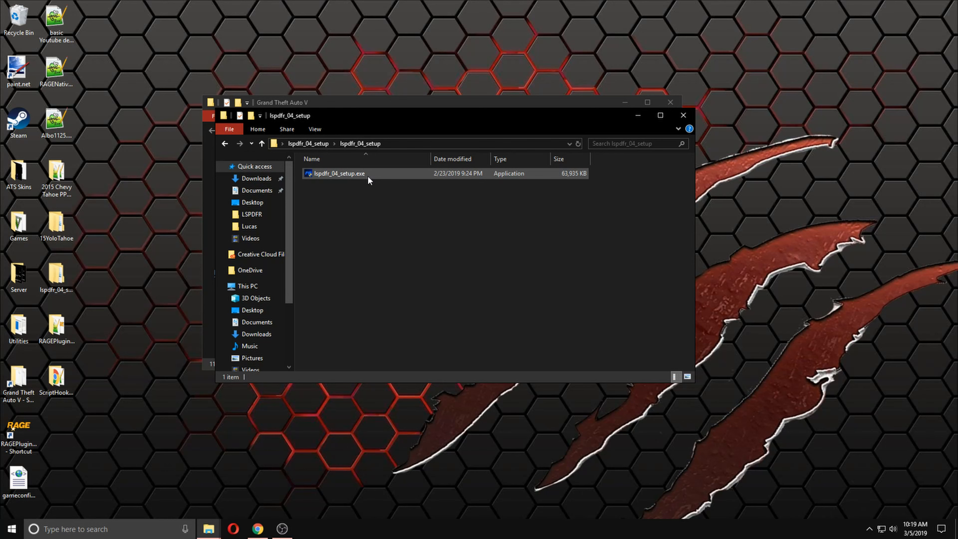
Examine the GTA V folder under Documents > Rockstar Games and close that folder window.
click(268, 321)
scroll(365, 208, down, 3)
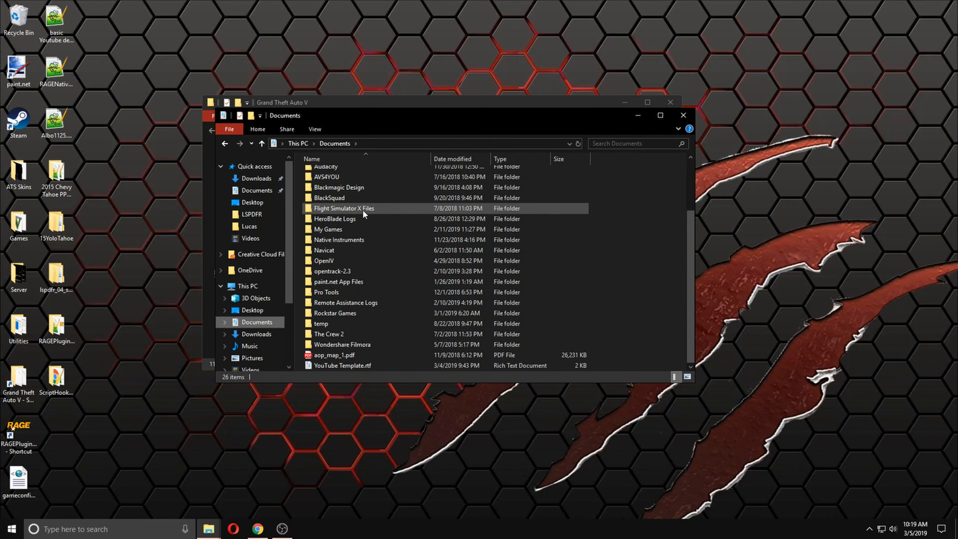
double_click(341, 318)
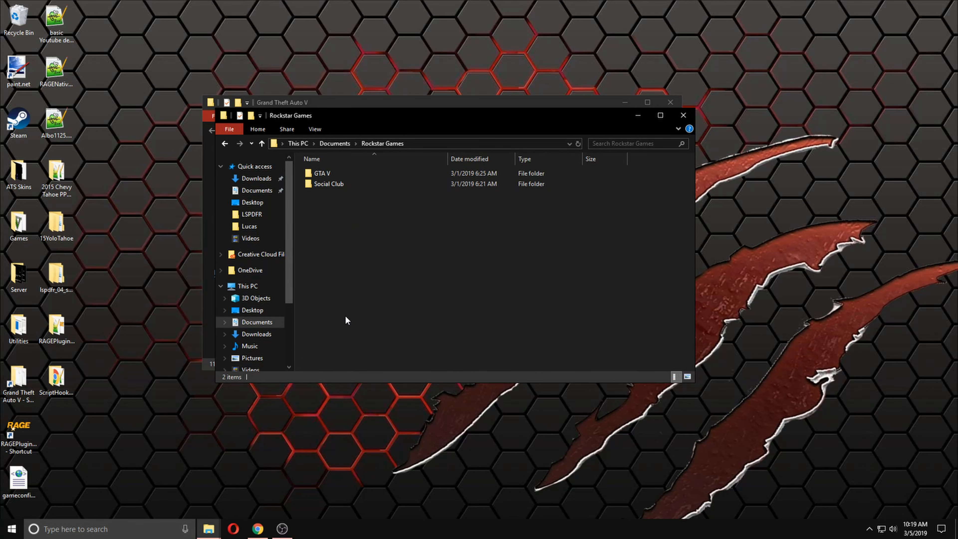
click(347, 170)
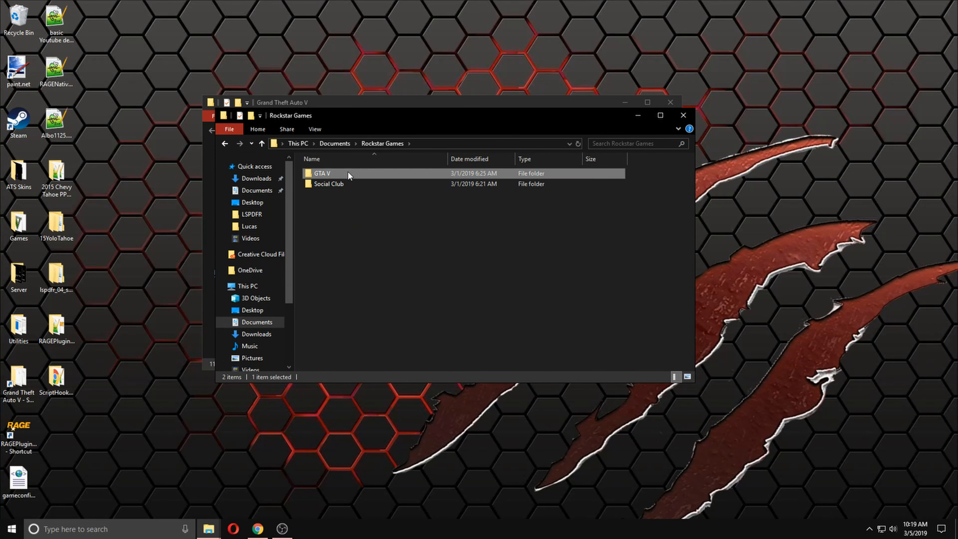
double_click(347, 170)
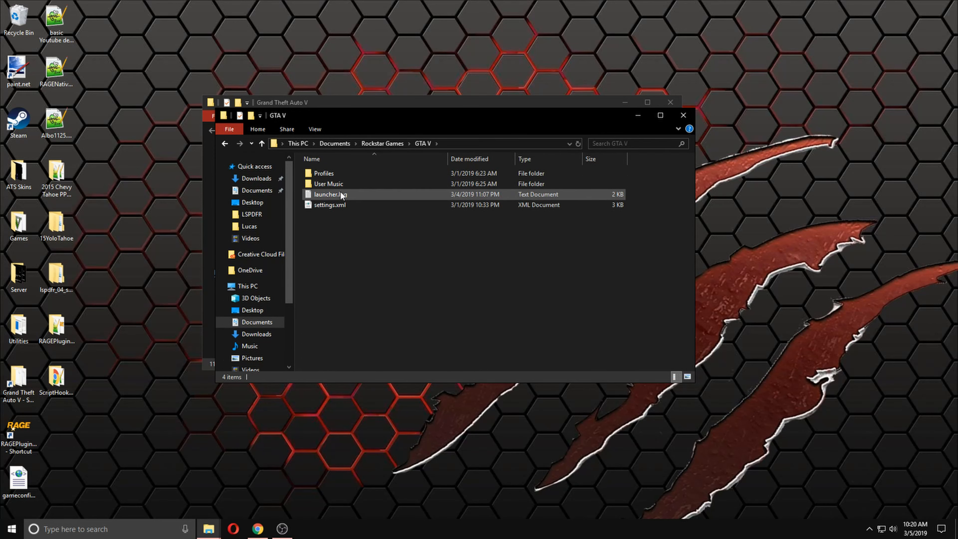
click(225, 144)
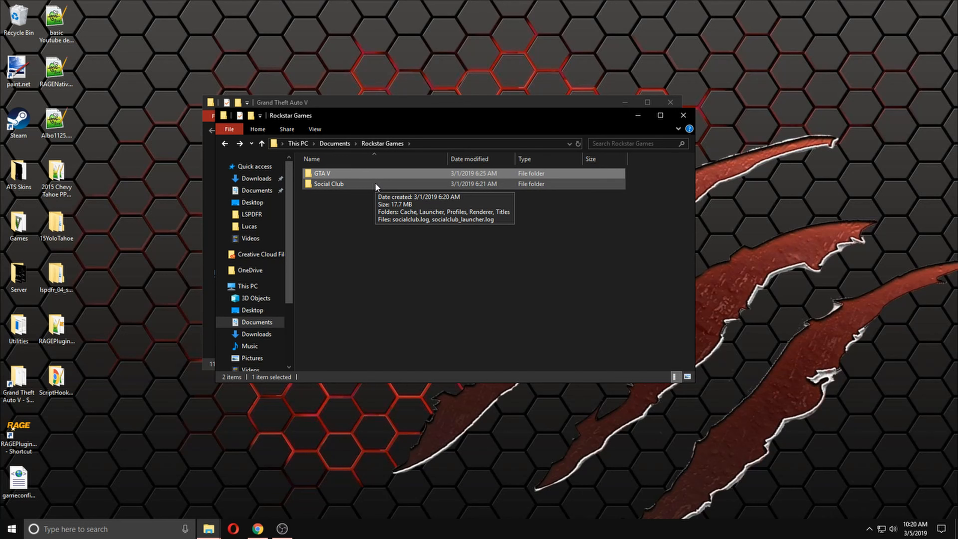
click(677, 115)
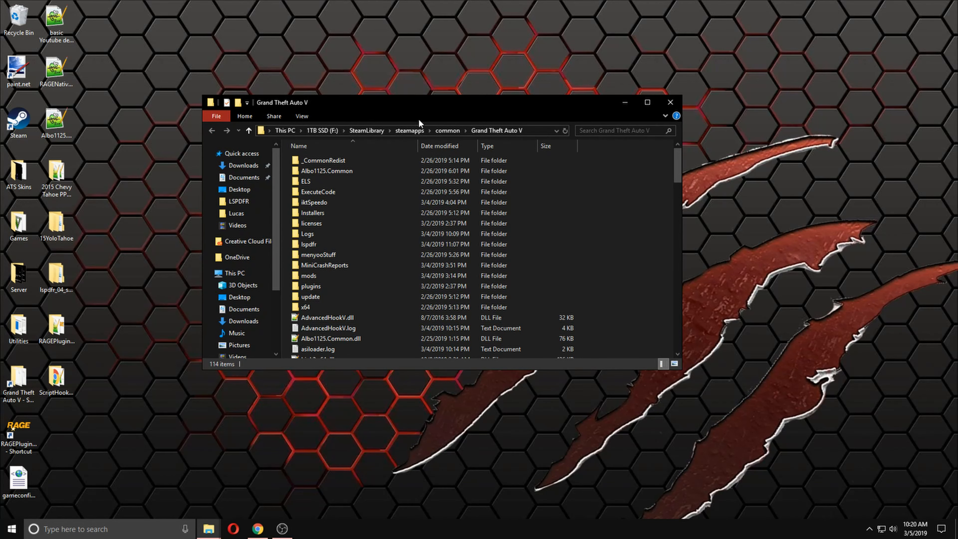
Delete the Licenses and SDK folders from the extracted RAGEPluginHook_0_64_1234_15464_ALPHA folder.
scroll(524, 187, down, 2)
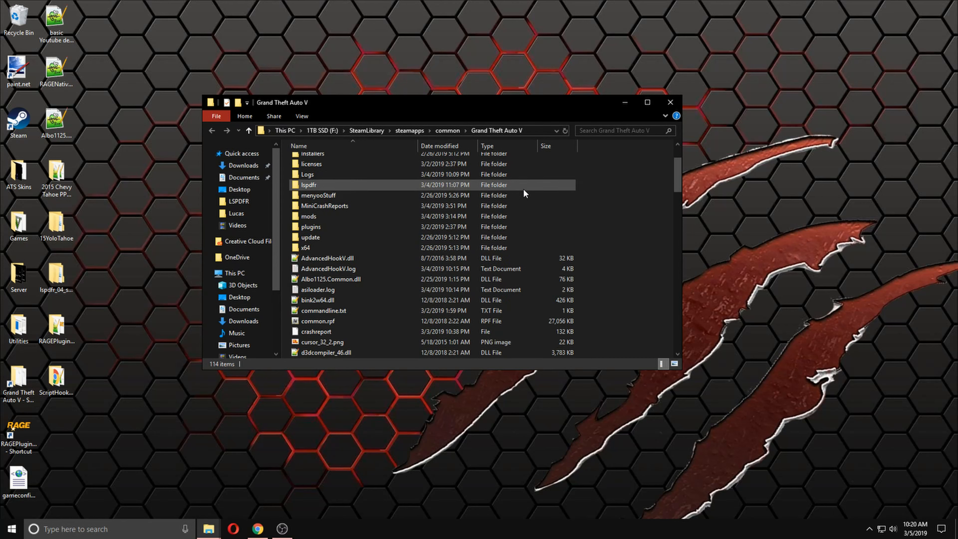
scroll(509, 279, up, 2)
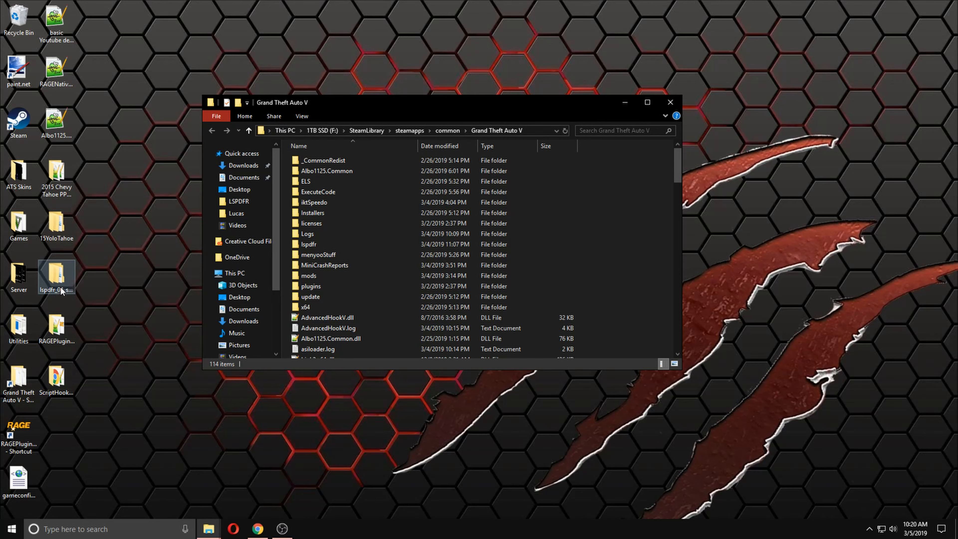
double_click(62, 331)
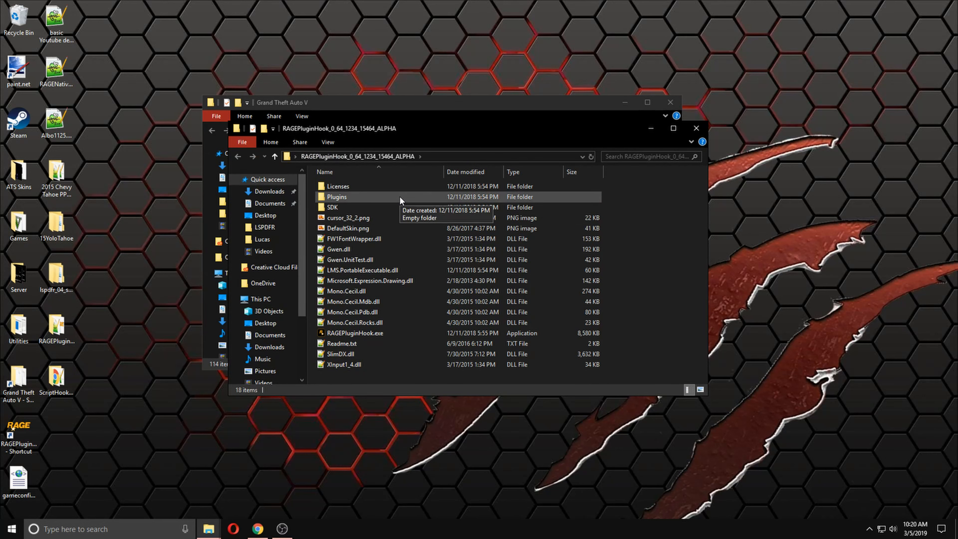
click(393, 213)
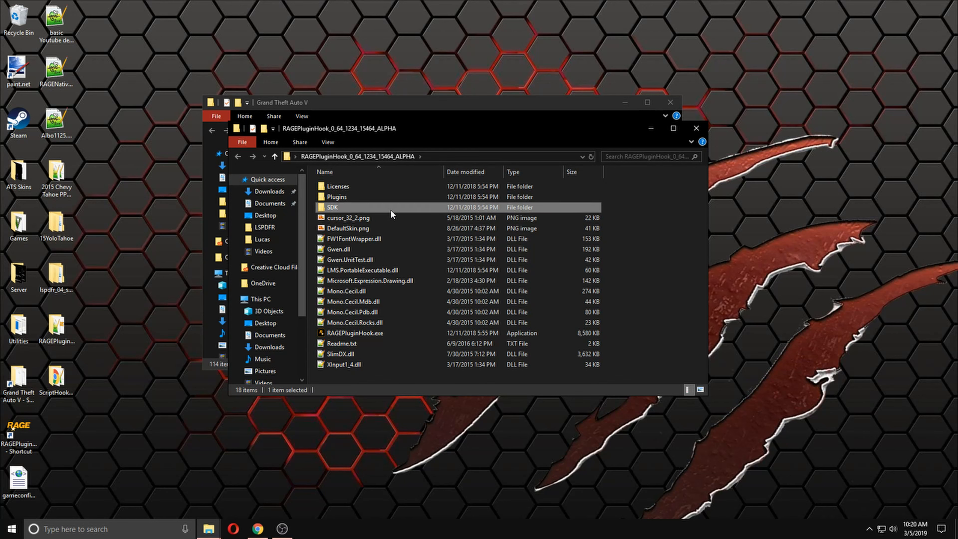
ctrl+click(377, 184)
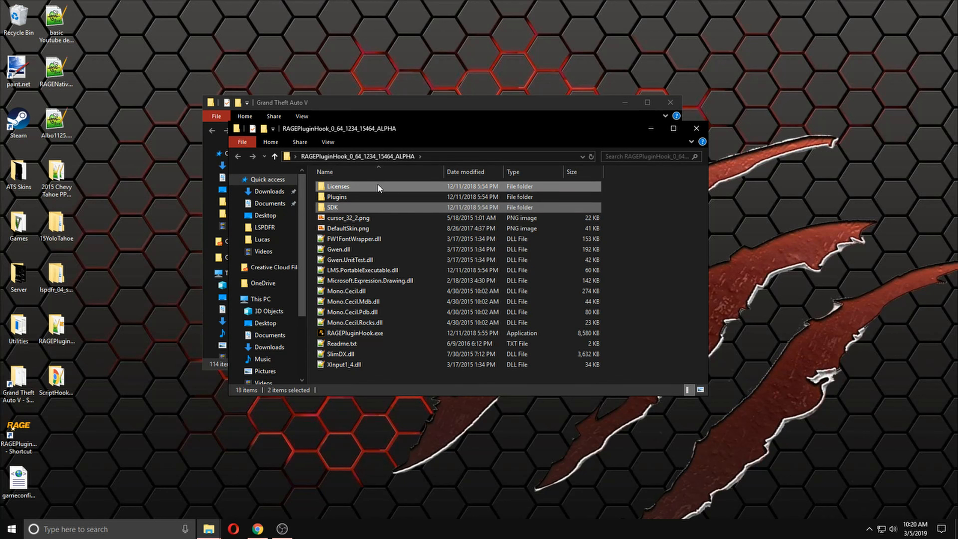
key(Delete)
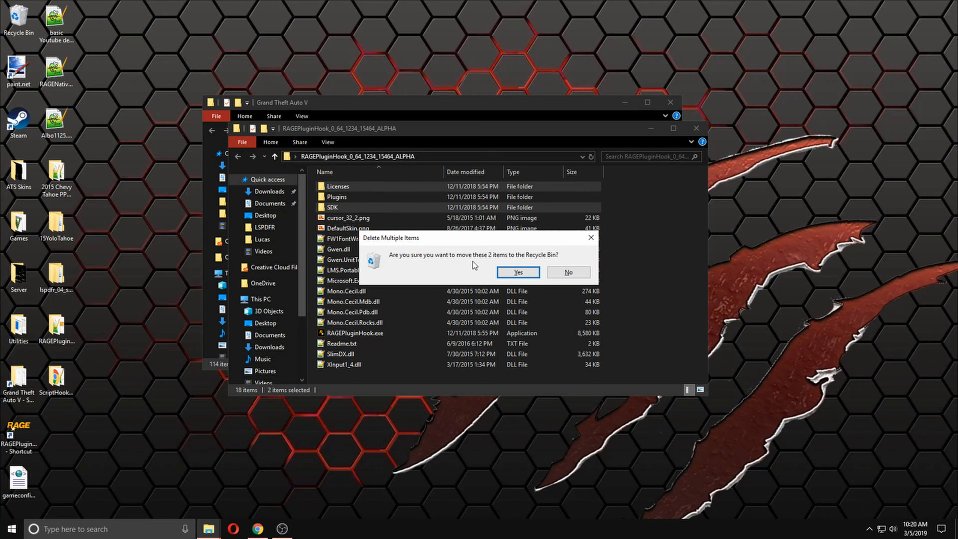
click(503, 273)
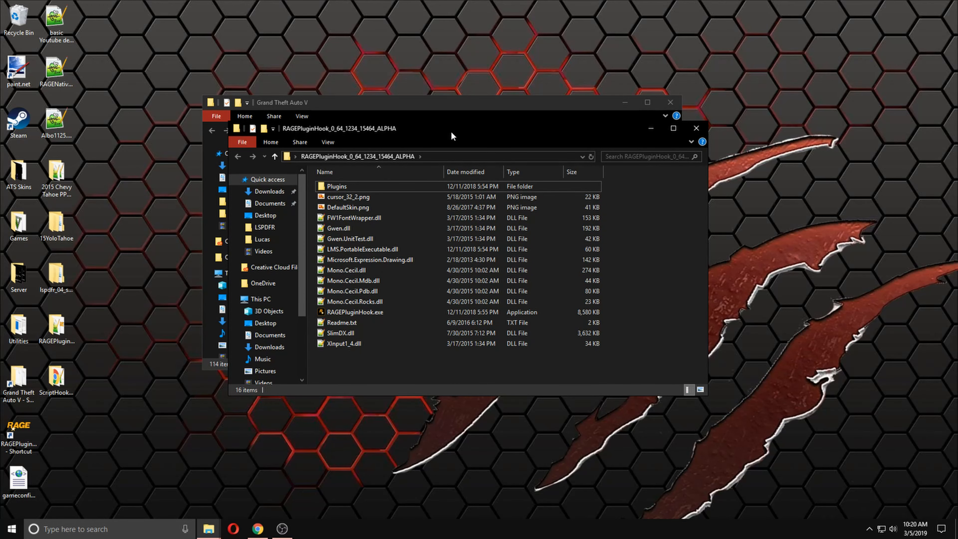
Place the RAGE Plugin Hook folder beside the game folder, select all its files, and close it.
drag(451, 131, 652, 182)
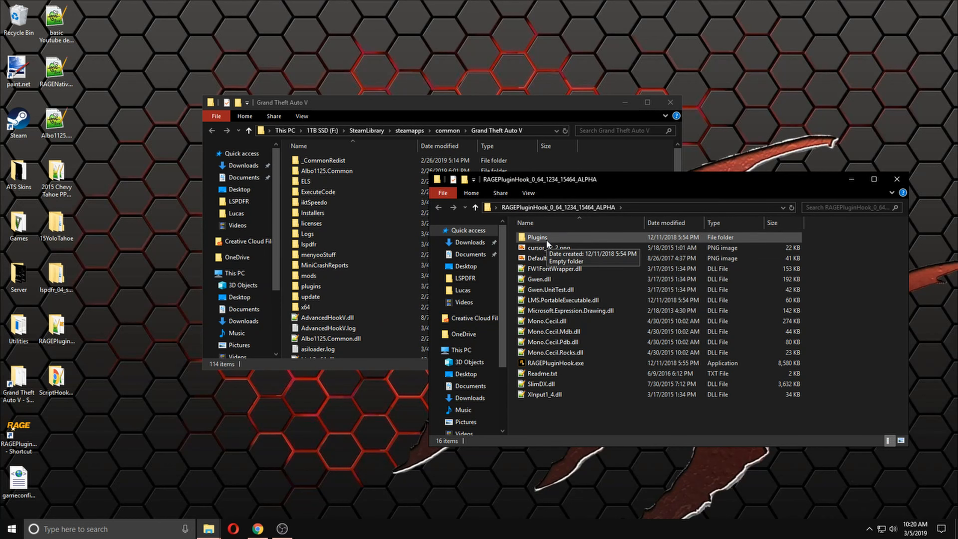
key(ctrl+a)
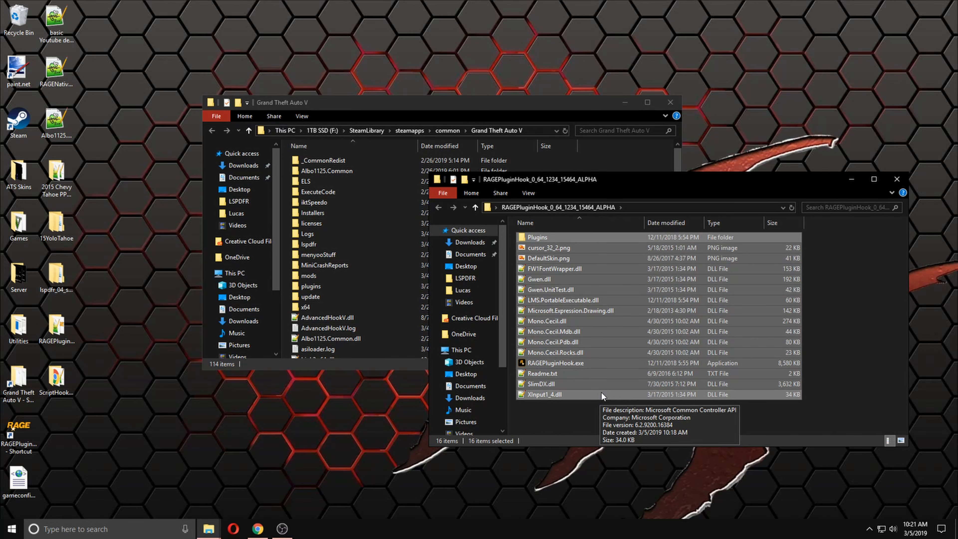
click(908, 181)
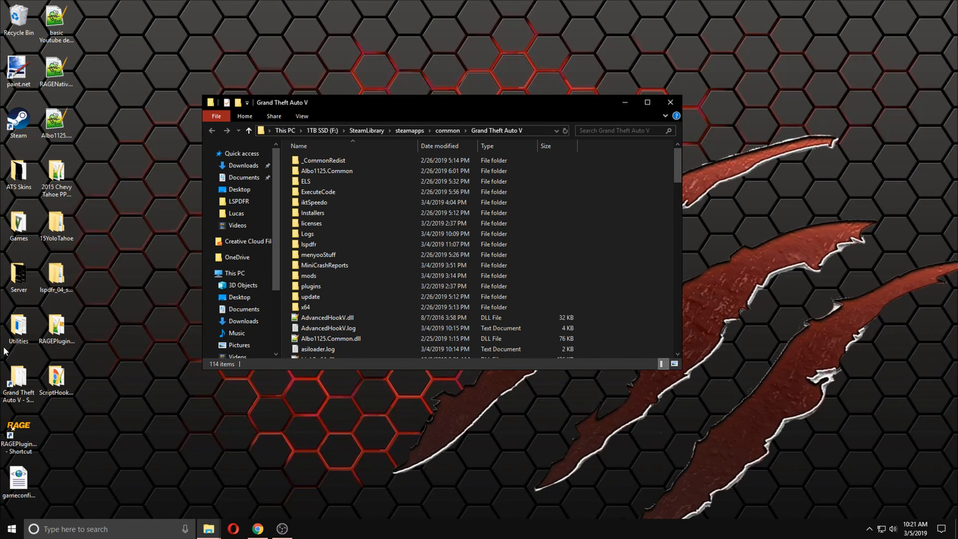
Delete NativeTrainer.asi from the bin folder of the extracted ScriptHookV_1.0.1604.1 folder and close the folder window.
double_click(50, 385)
click(542, 239)
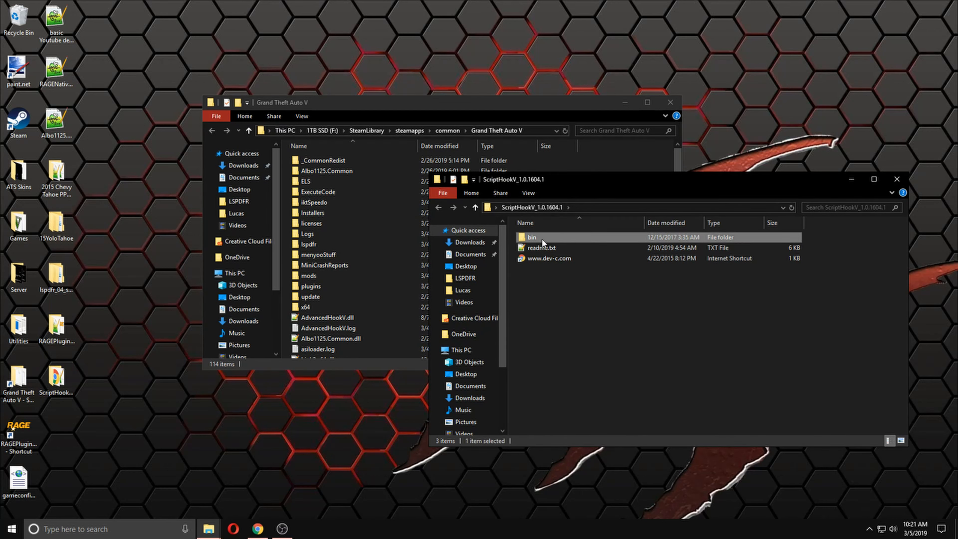
double_click(542, 239)
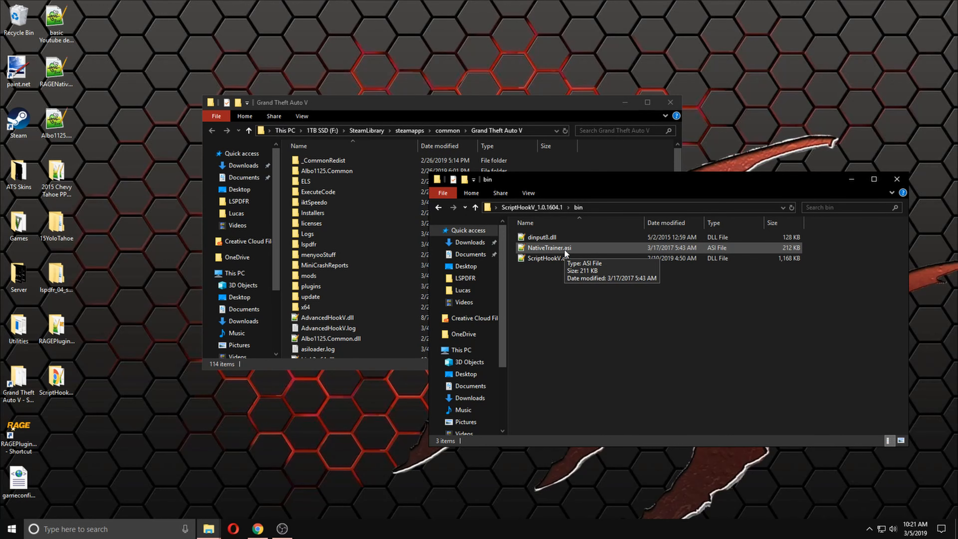
double_click(564, 249)
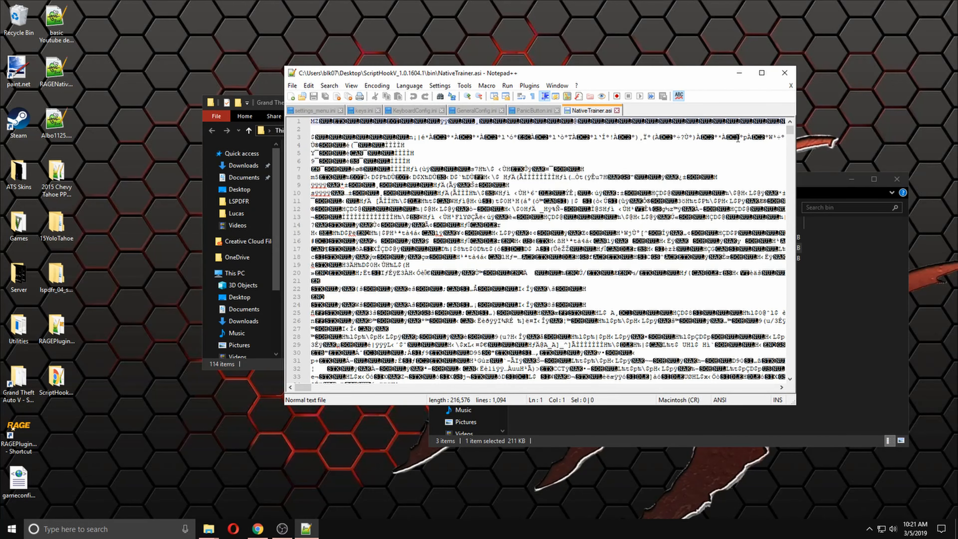
click(785, 73)
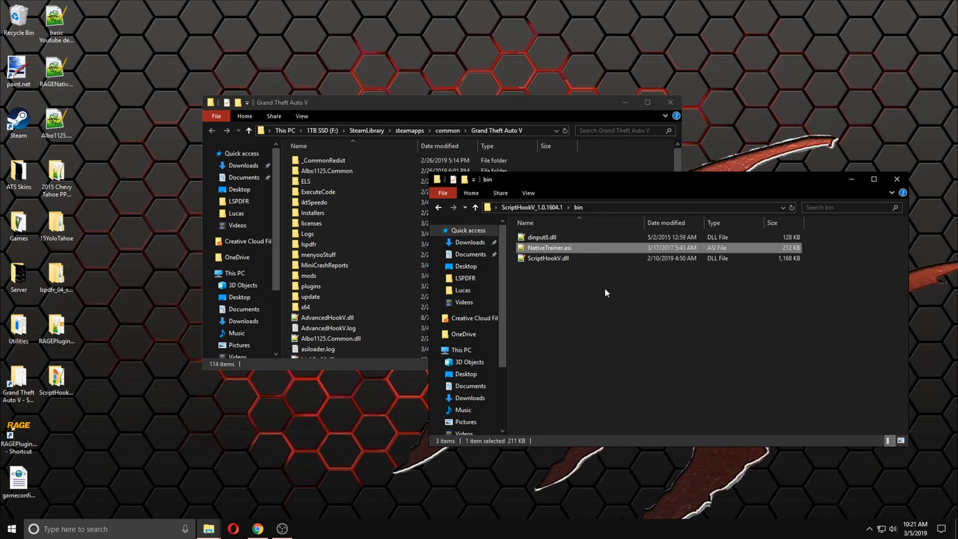
key(Delete)
click(516, 304)
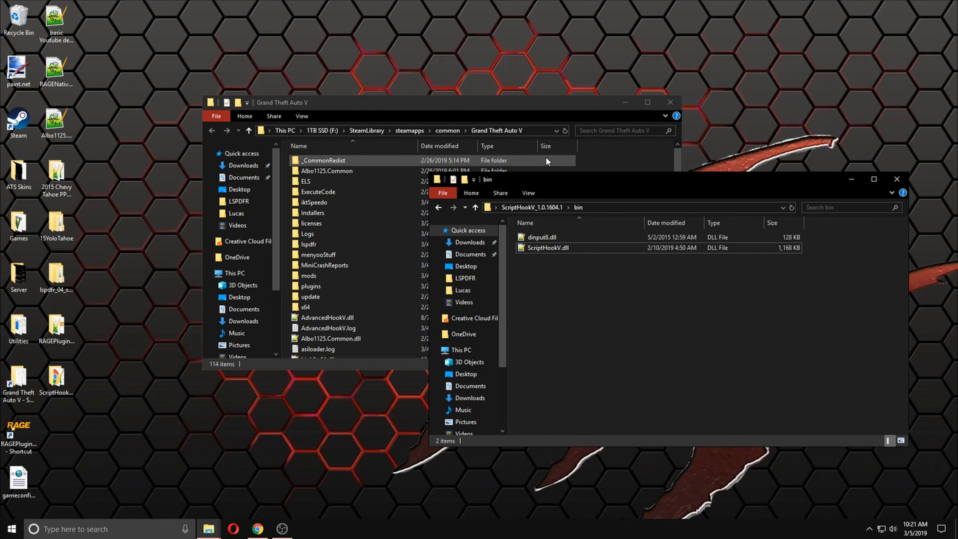
click(897, 179)
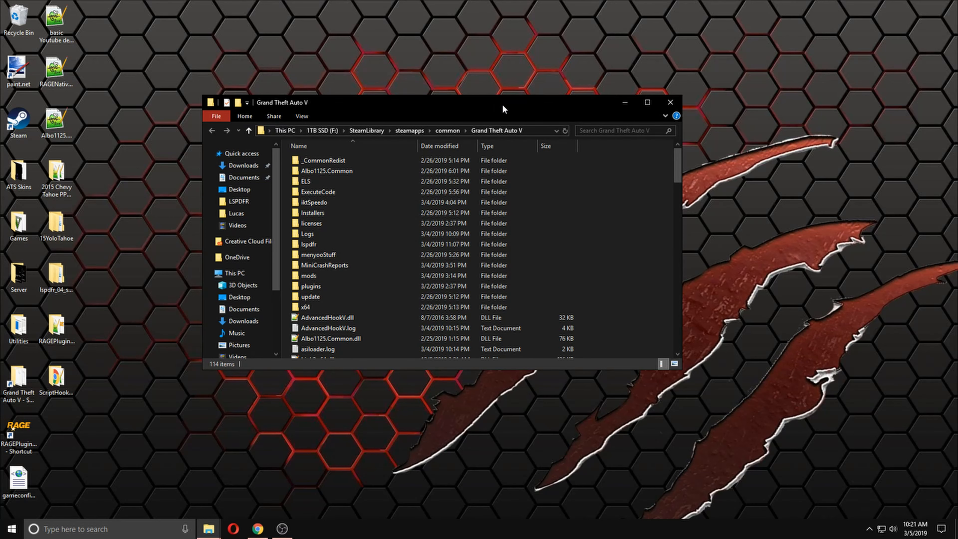
Move the extracted Script Hook V, lspdfr_04_setup and RAGE Plugin Hook folders from the desktop to the Recycle Bin.
drag(503, 105, 613, 104)
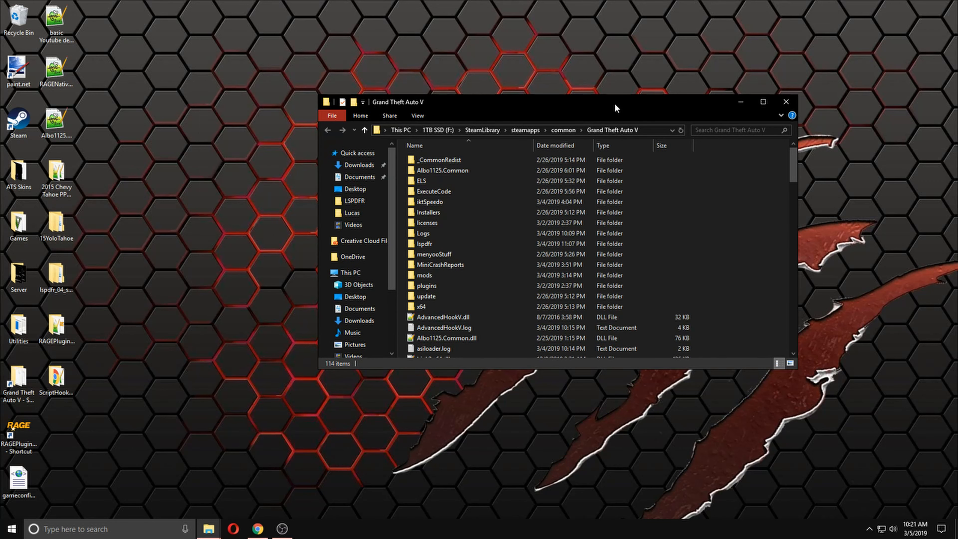
drag(55, 370, 13, 9)
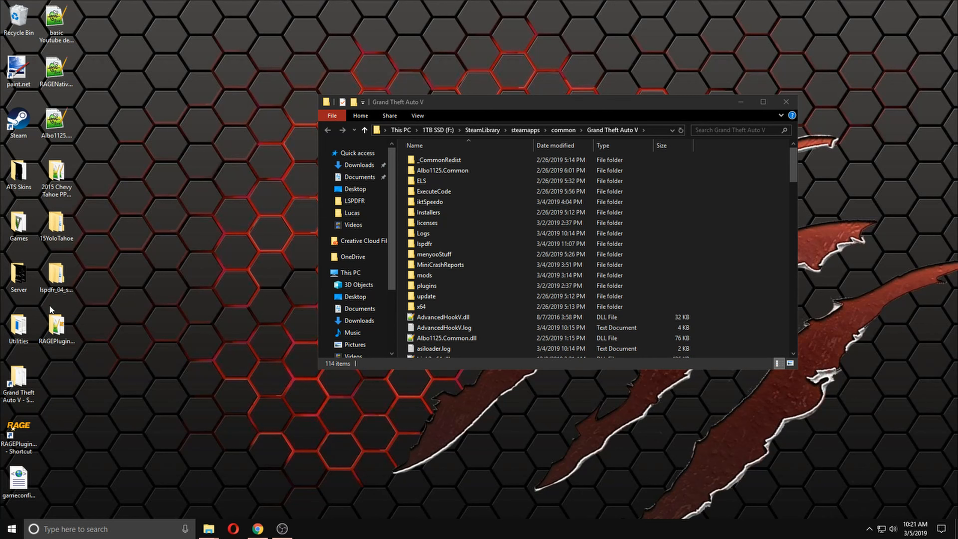
click(48, 327)
drag(53, 275, 8, 12)
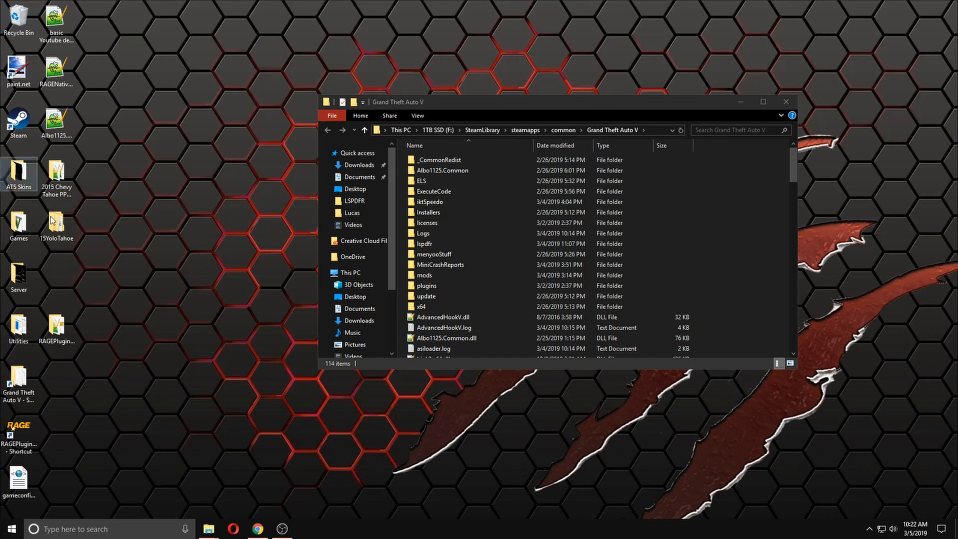
drag(70, 313, 17, 18)
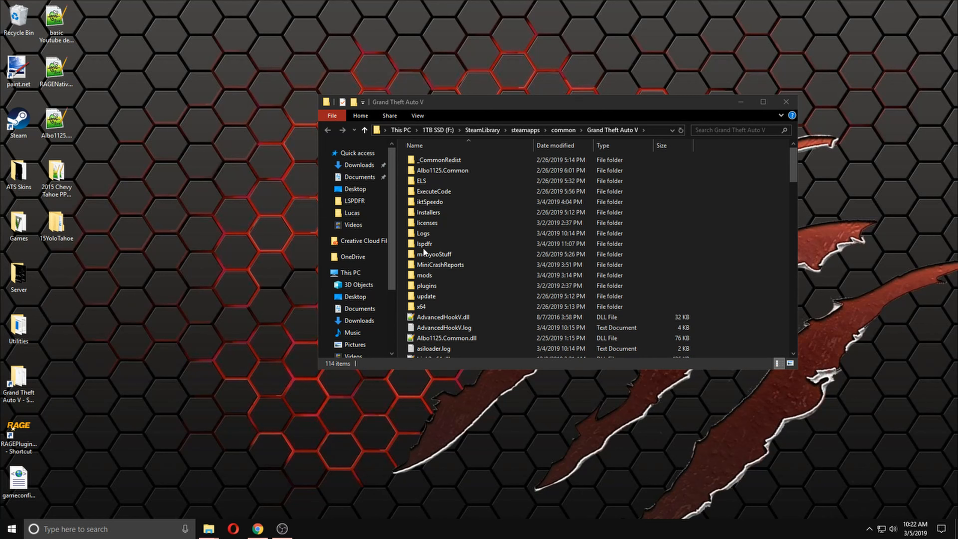
Locate RAGEPluginHook.exe in the Grand Theft Auto V folder, view its file options, and close the folder window.
scroll(598, 325, down, 6)
scroll(598, 322, down, 15)
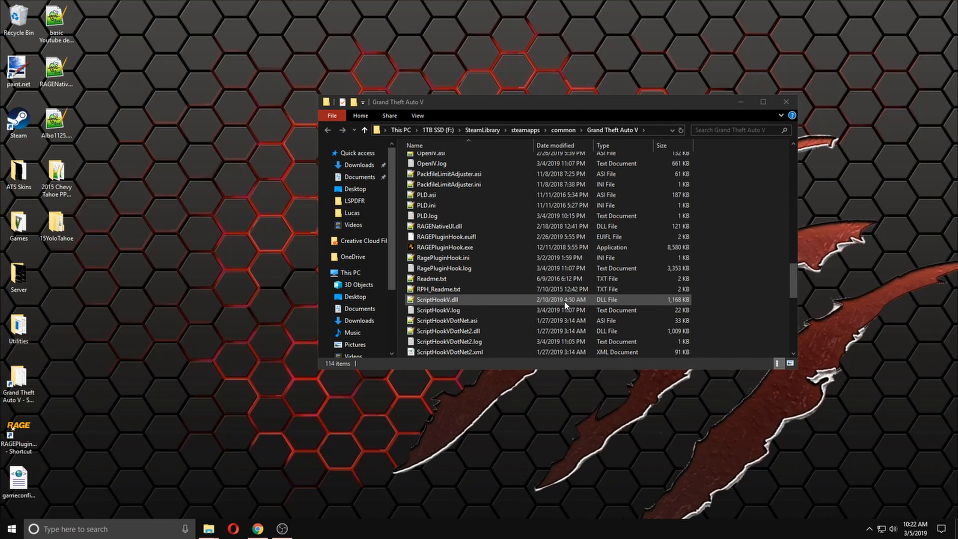
scroll(558, 300, up, 5)
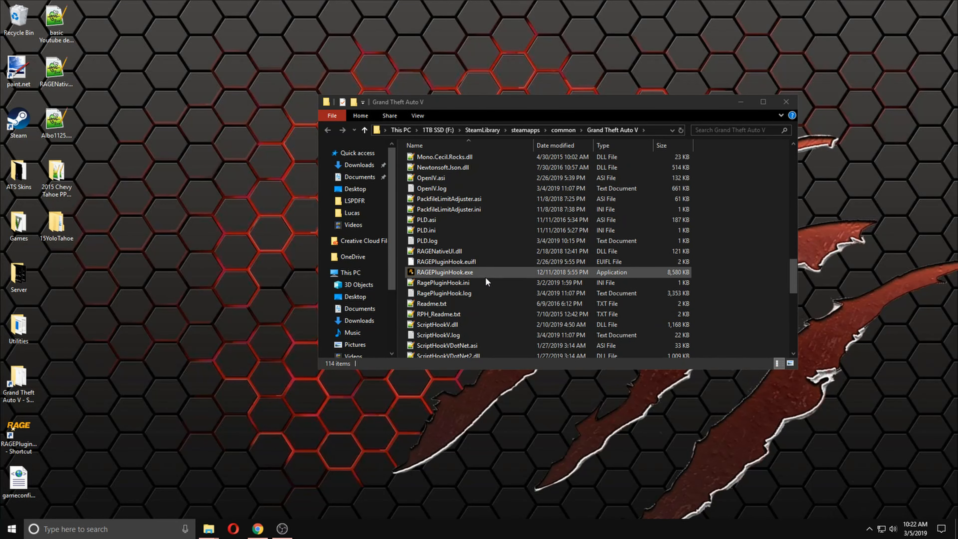
right_click(463, 272)
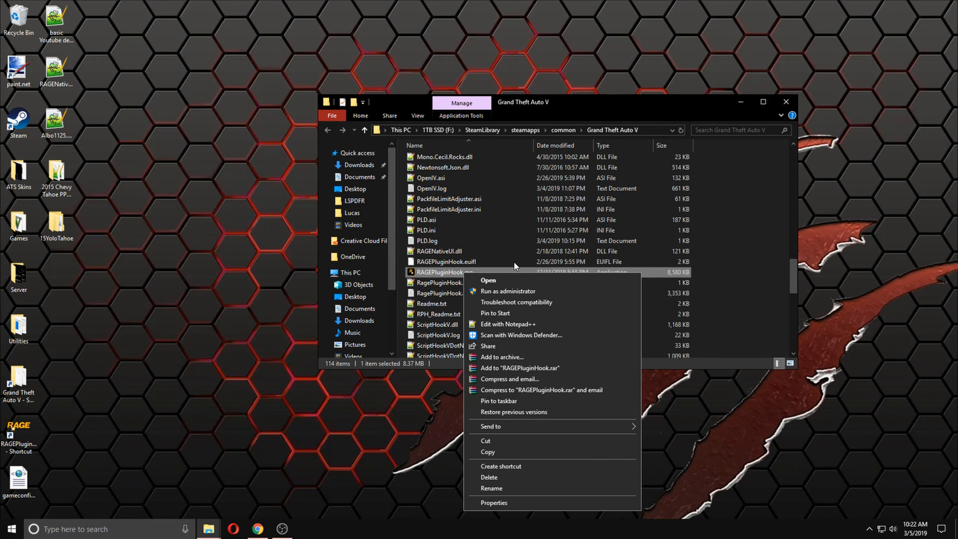
click(432, 276)
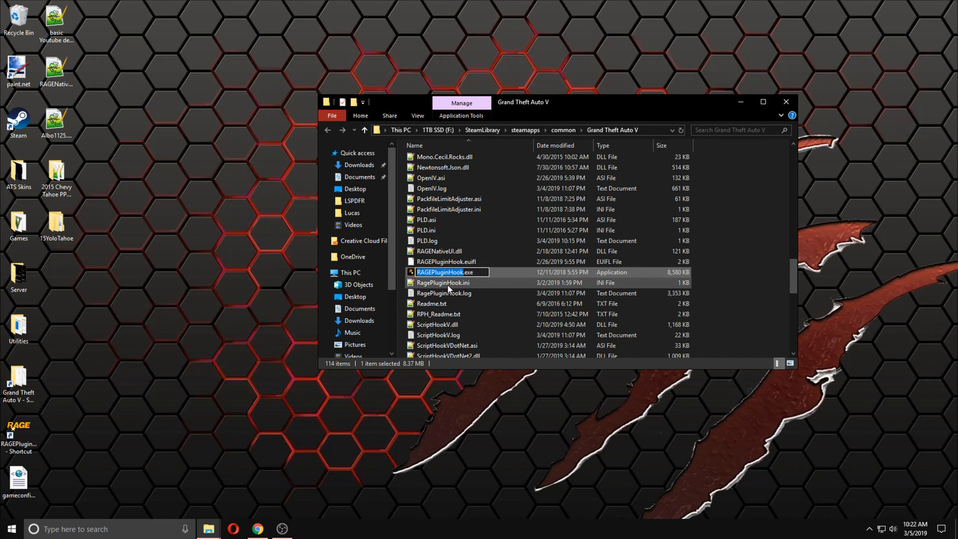
click(503, 276)
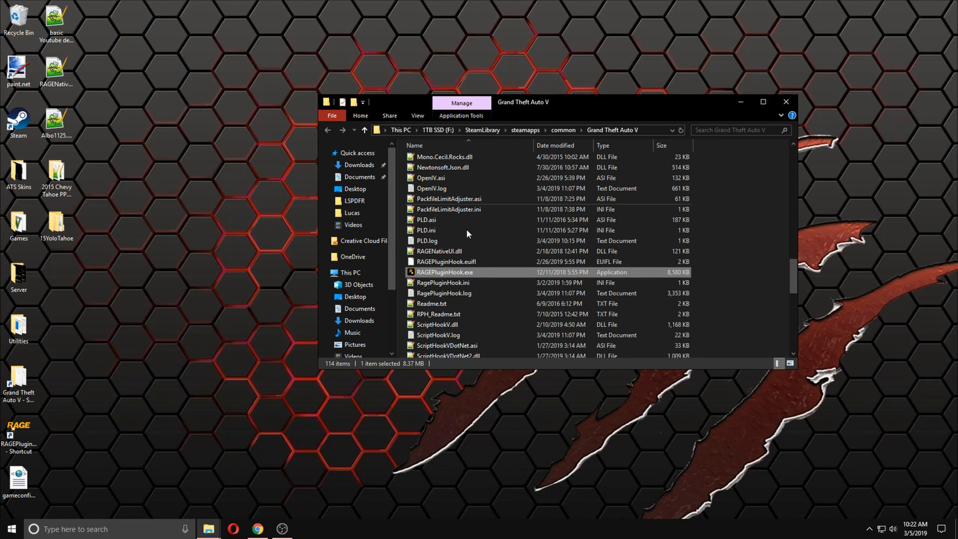
click(21, 380)
click(21, 381)
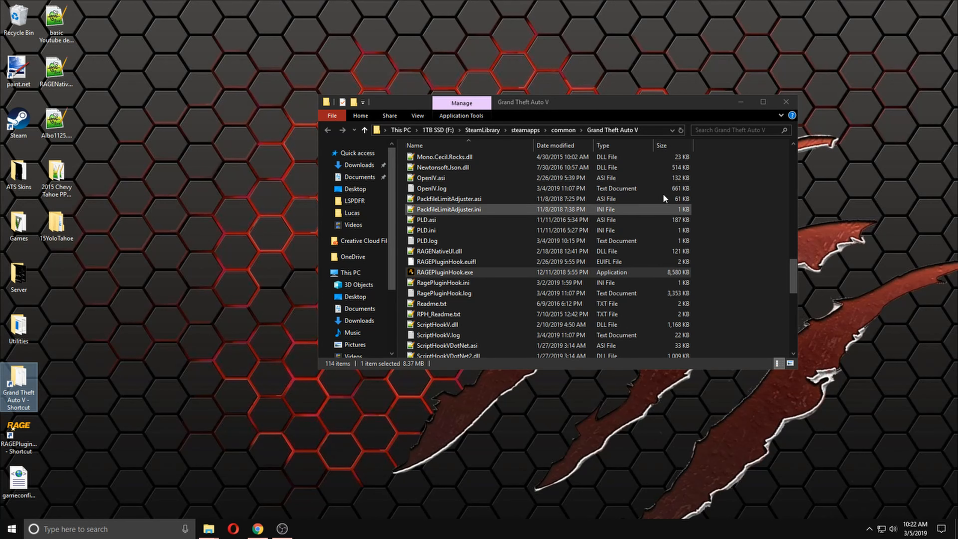
click(785, 101)
Empty the Recycle Bin and confirm the permanent deletion.
right_click(30, 30)
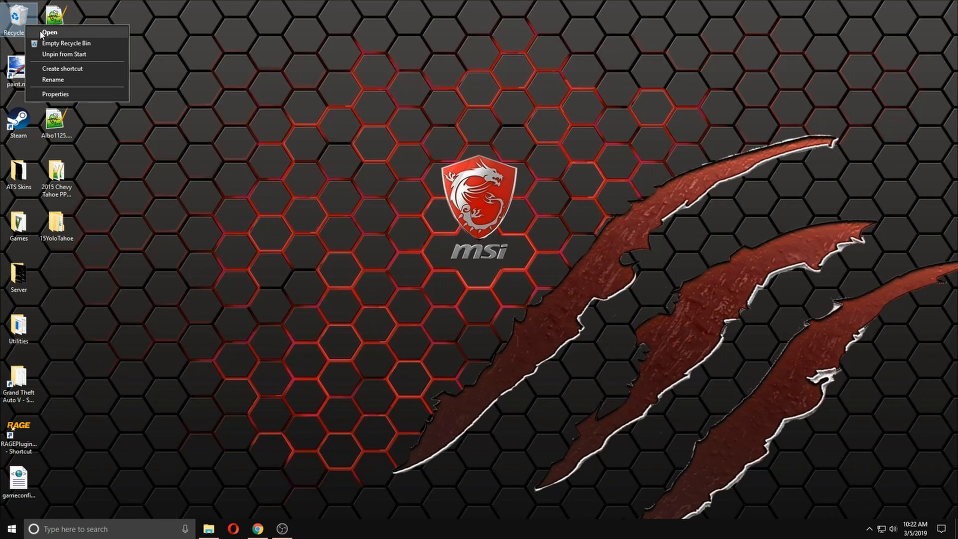
click(94, 40)
click(526, 277)
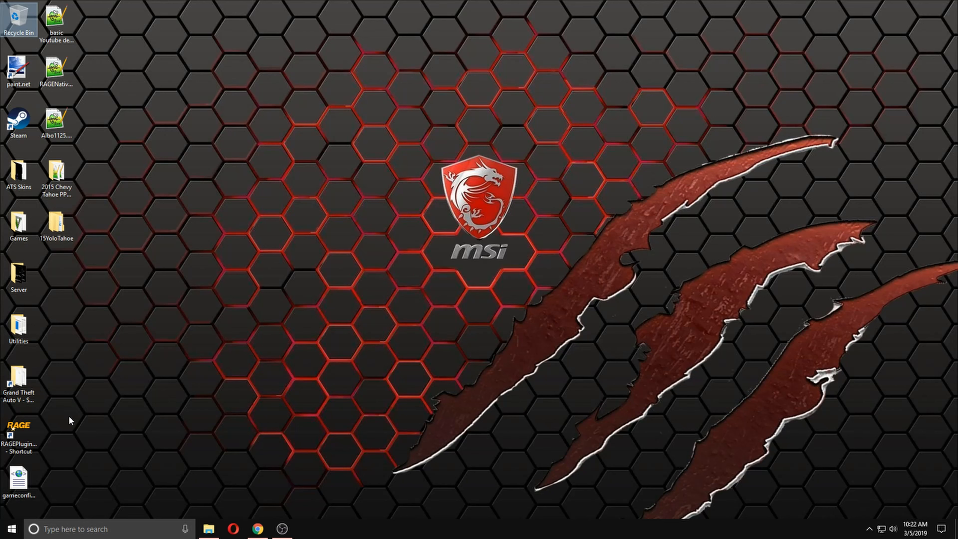
Open the RAGE Plugin Hook settings, add ClearTheWayV to the plugins loaded on startup, and leave the settings window.
double_click(31, 429)
drag(698, 117, 515, 47)
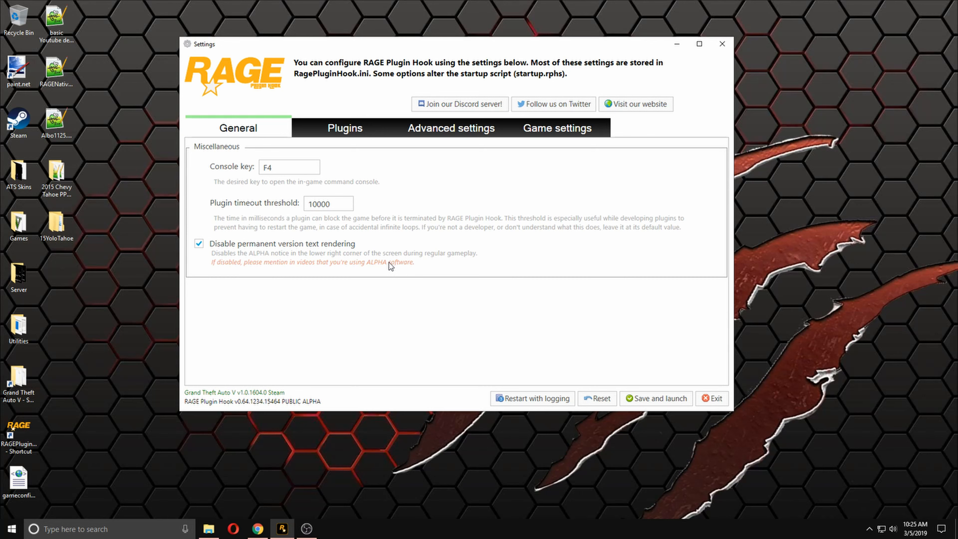
click(358, 134)
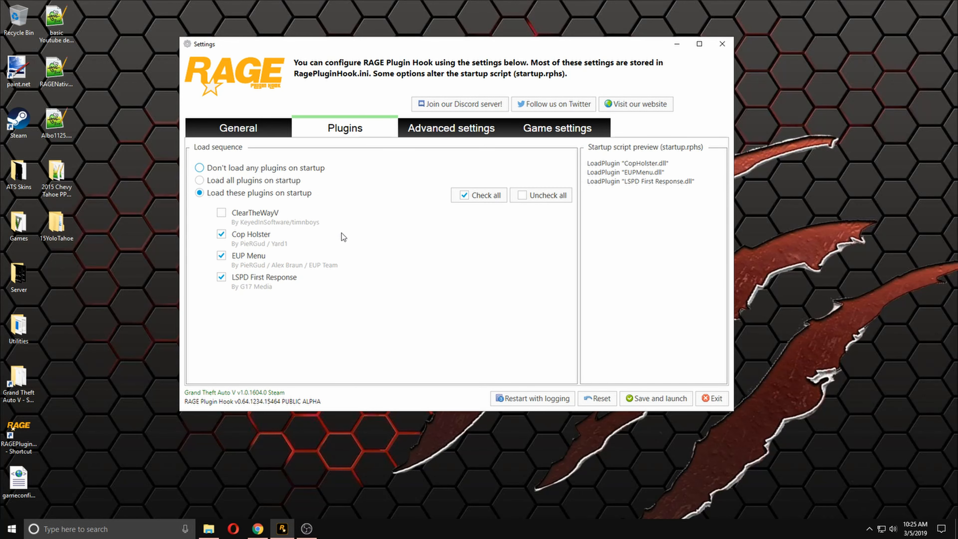
click(222, 213)
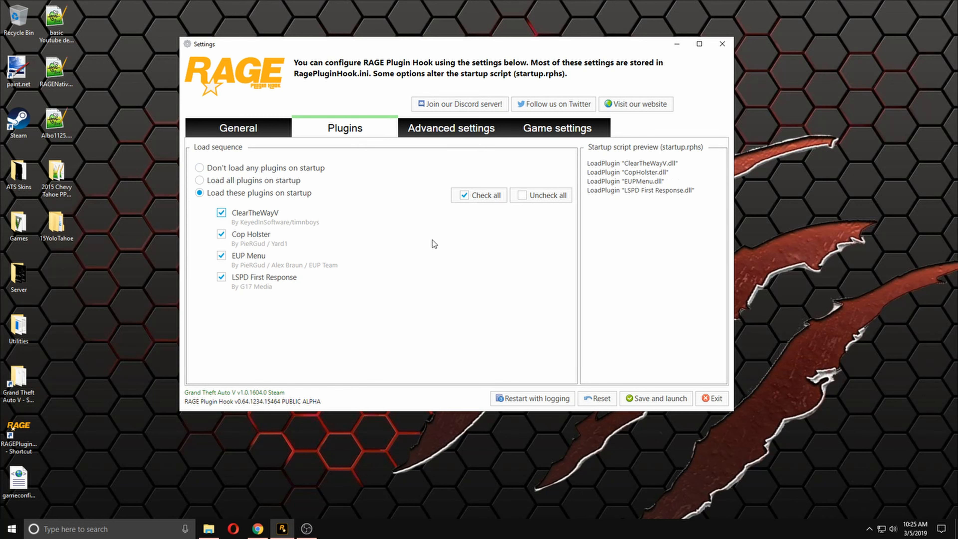
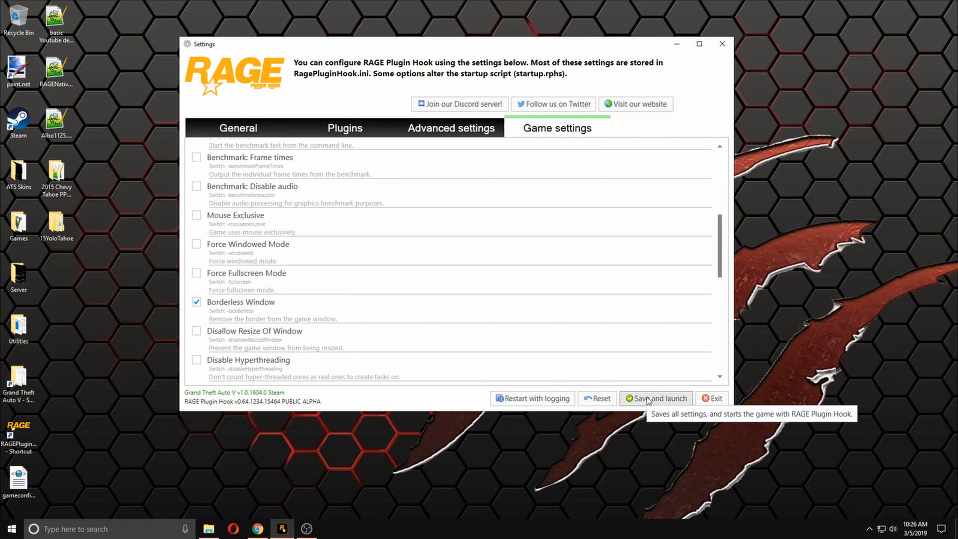
click(711, 399)
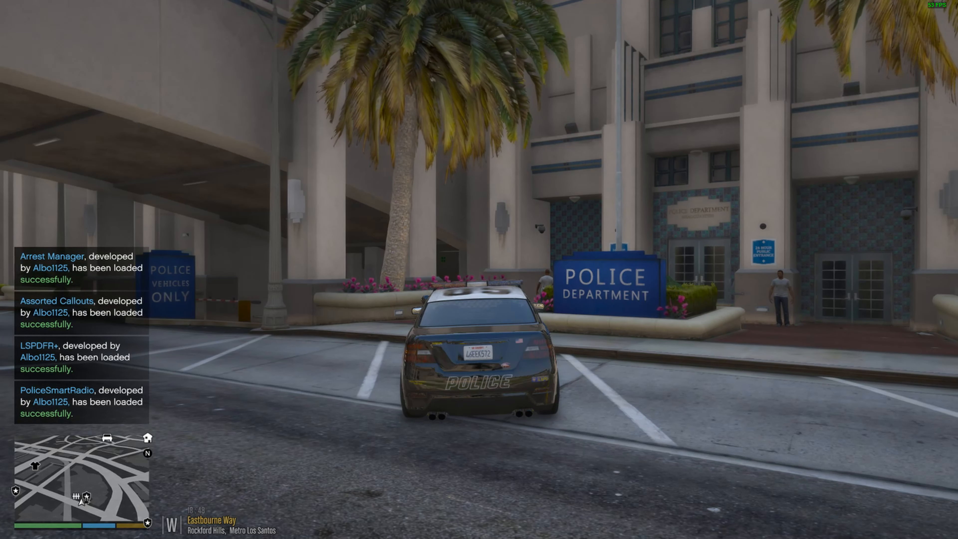
key(f)
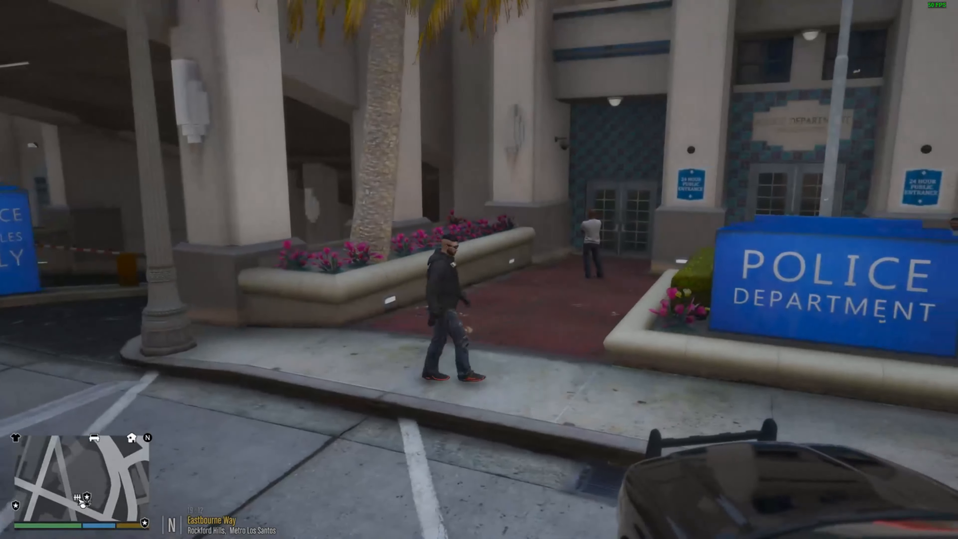
key(s)
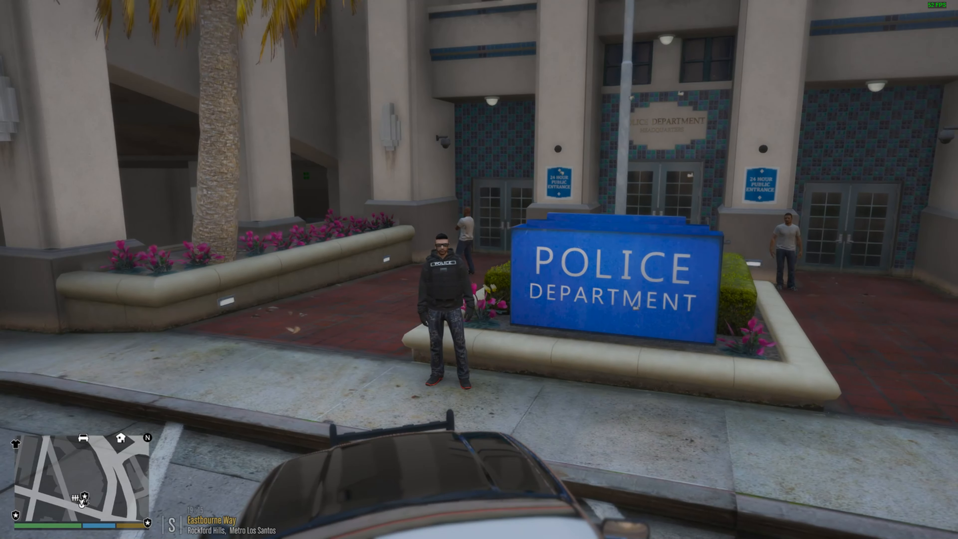
Pause Grand Theft Auto V and exit the game to the desktop.
key(Escape)
key(e)
key(e)
key(e)
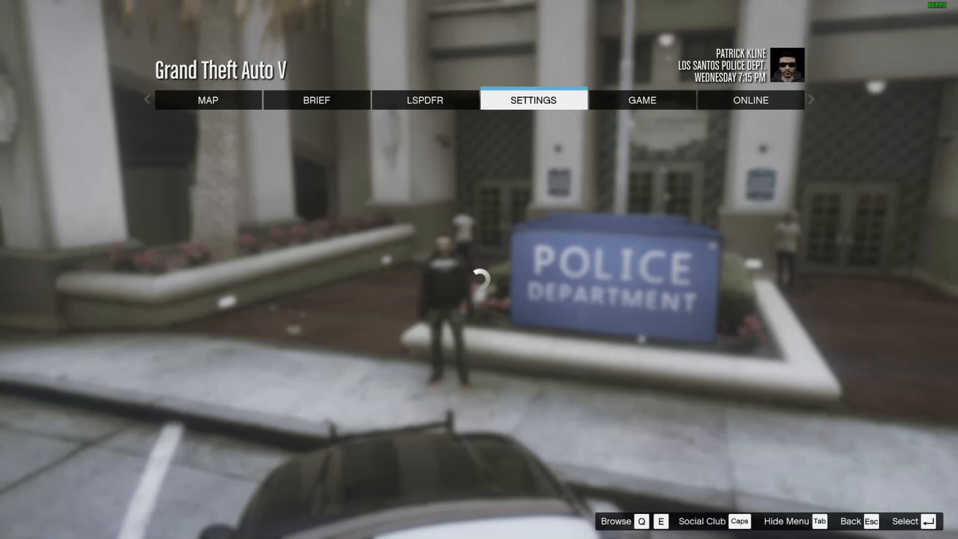
key(e)
key(Down)
key(Down)
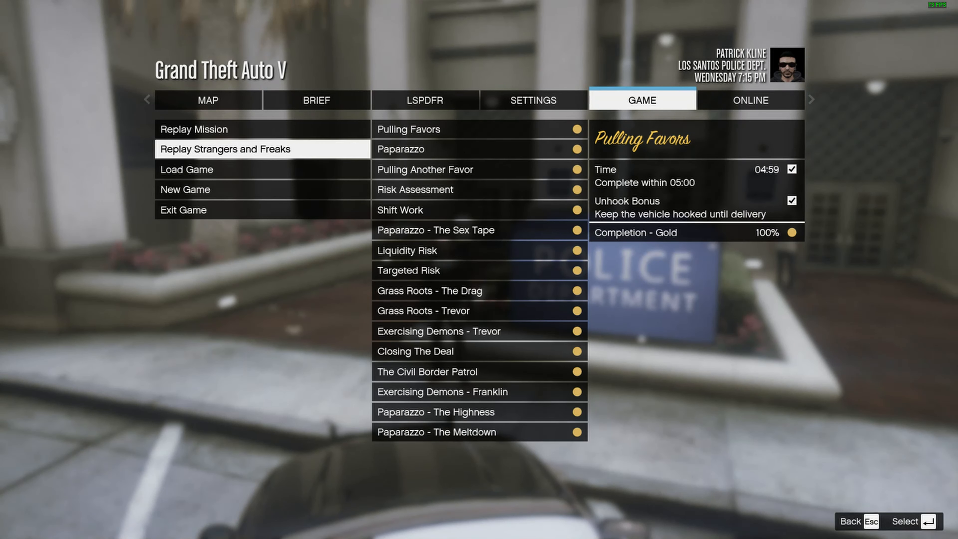
key(Down)
key(Down)
key(Down)
key(Return)
key(Return)
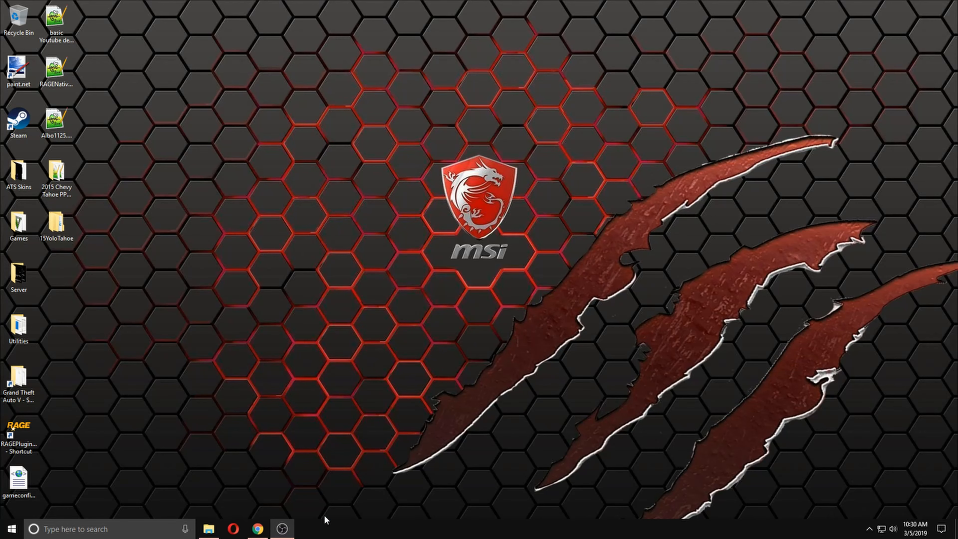
Switch to Chrome and close the Script Hook V and RAGE Plugin Hook pages, keeping the LSPDFR download page open.
click(258, 528)
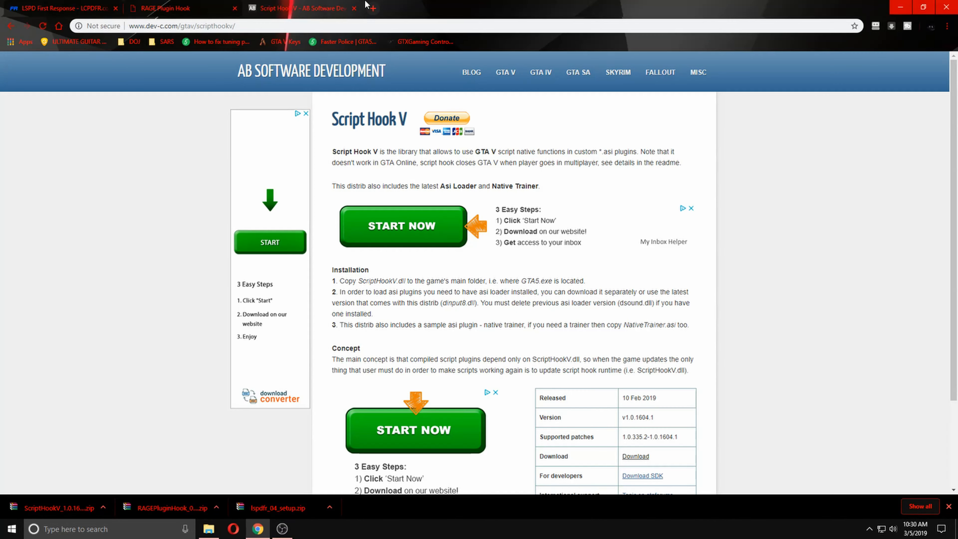
click(354, 8)
click(234, 8)
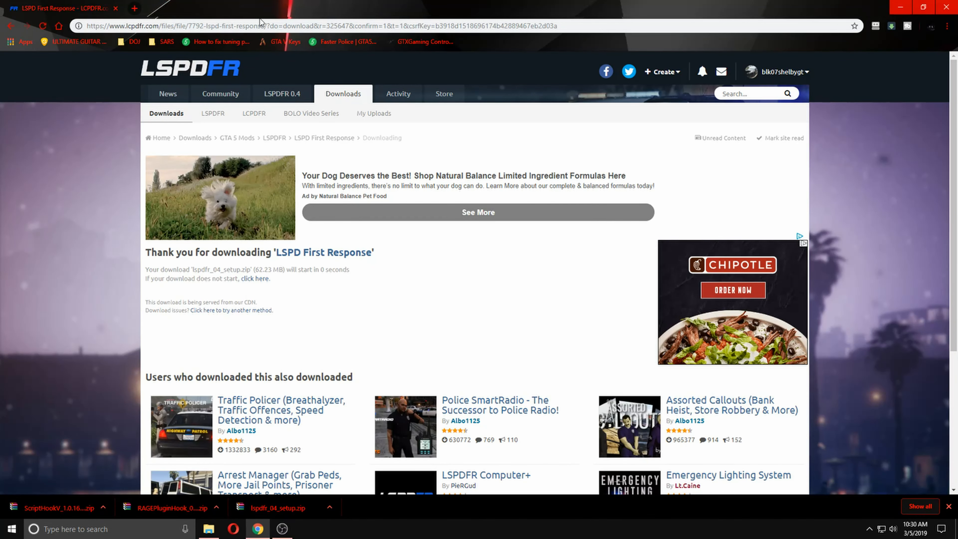
Open the Scripts & Plugins category for GTA 5 mods in the site's downloads area.
click(337, 97)
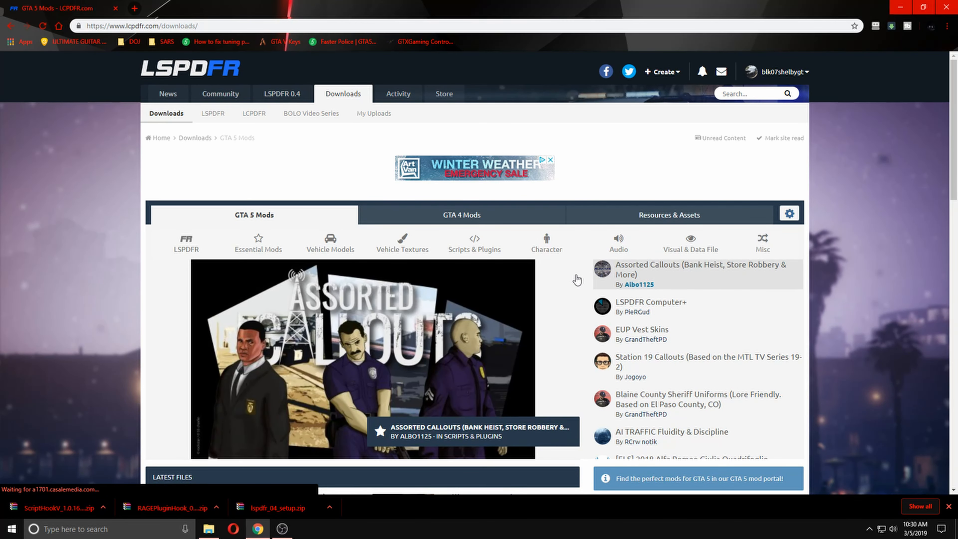
scroll(578, 279, down, 2)
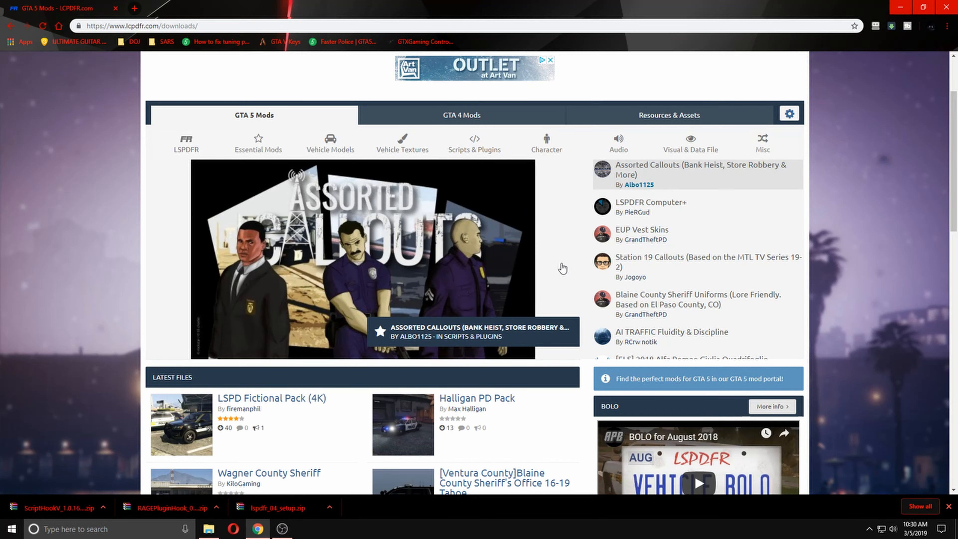
click(488, 148)
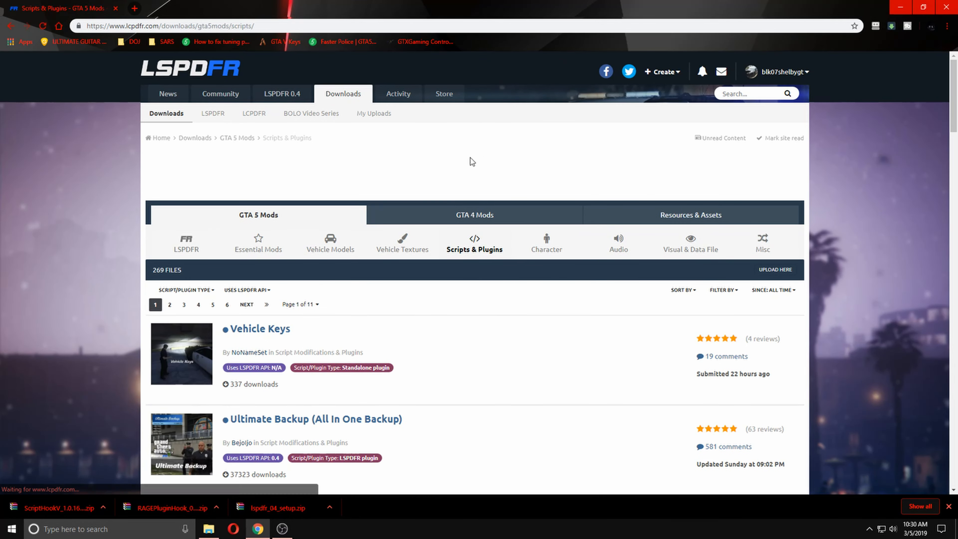
Filter the scripts and plugins list by the type LSPDFR callout(s).
scroll(429, 294, down, 3)
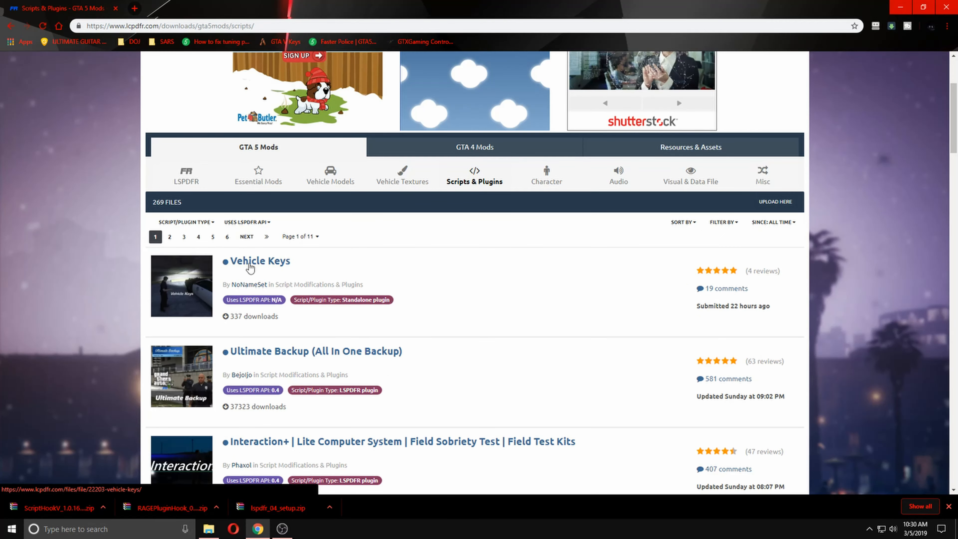
click(186, 222)
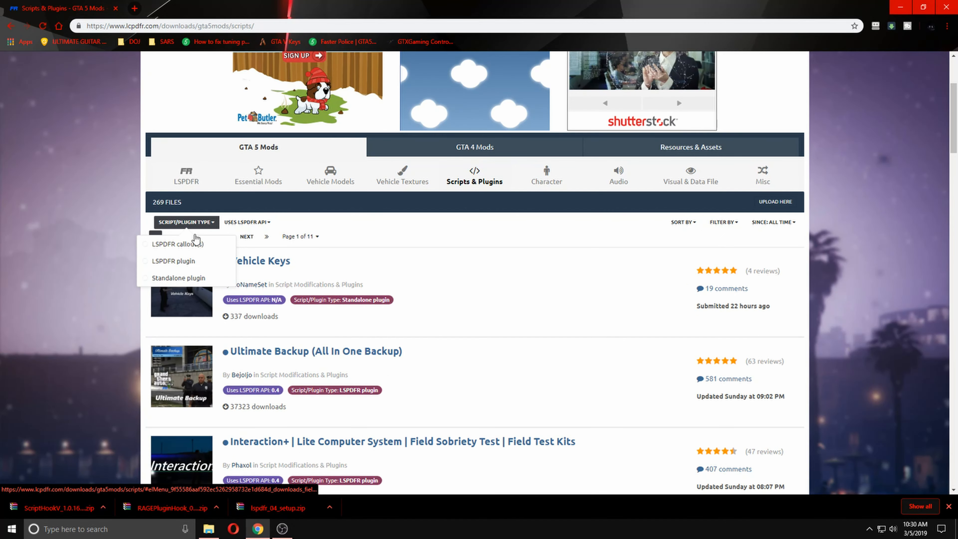
click(196, 249)
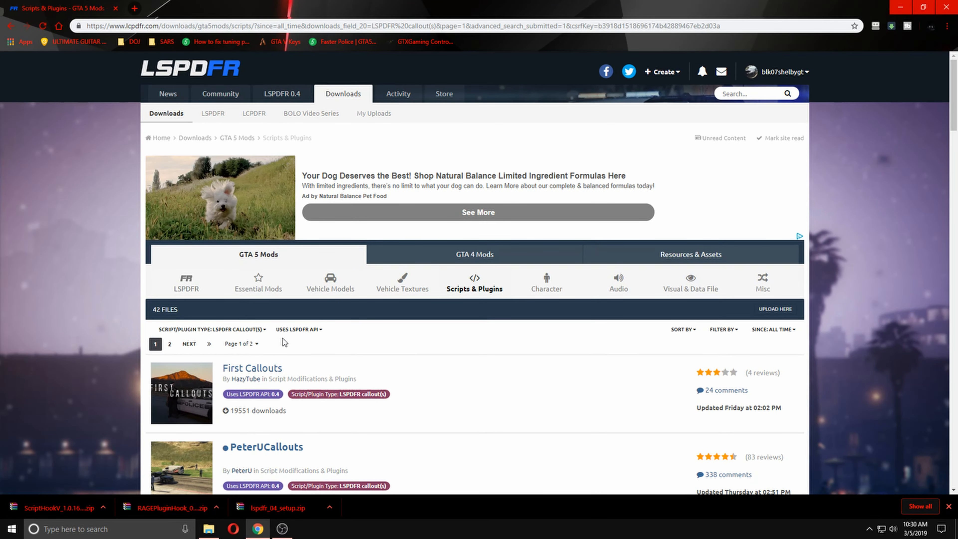
Look through the callout plugins and limit the list to those using LSPDFR API 0.4.
scroll(283, 341, down, 10)
scroll(283, 332, down, 20)
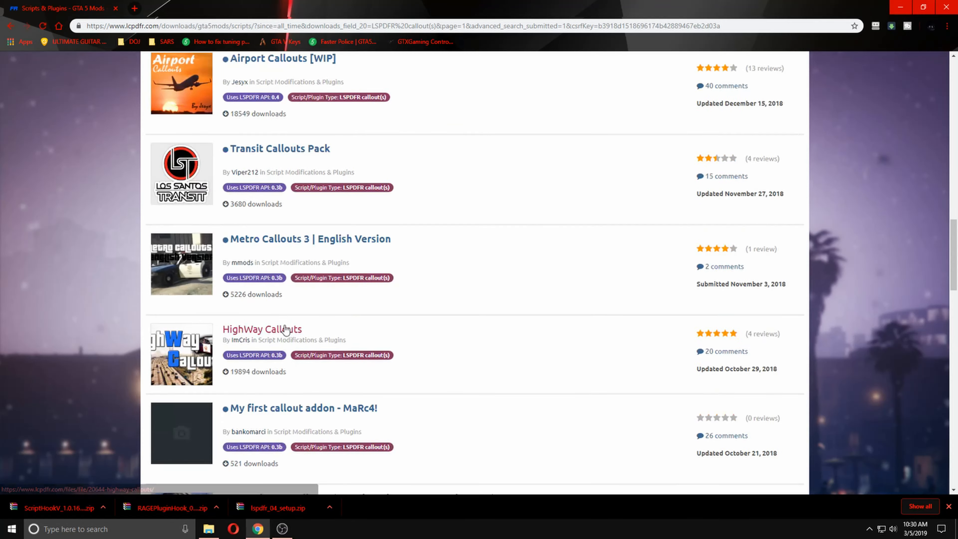
scroll(284, 329, down, 7)
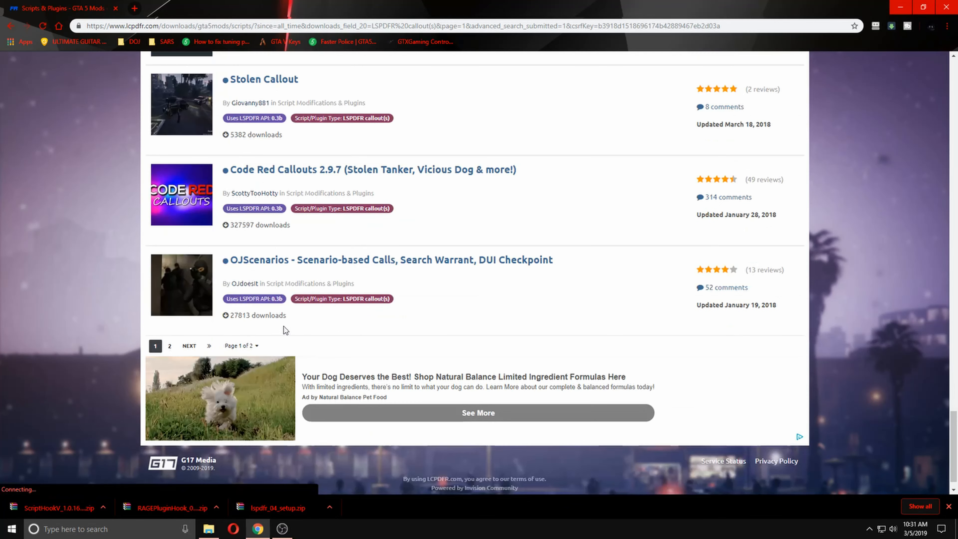
scroll(284, 329, up, 7)
scroll(284, 329, up, 20)
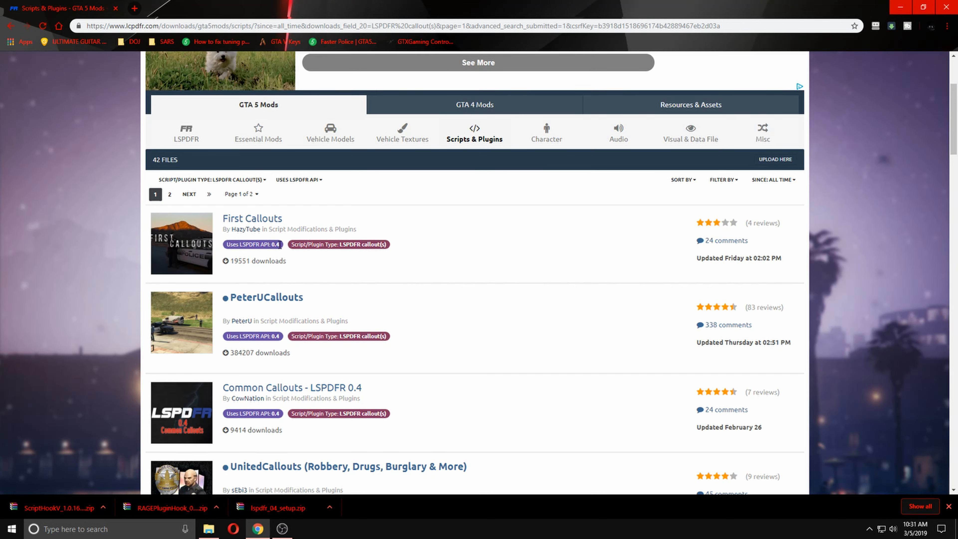
click(287, 179)
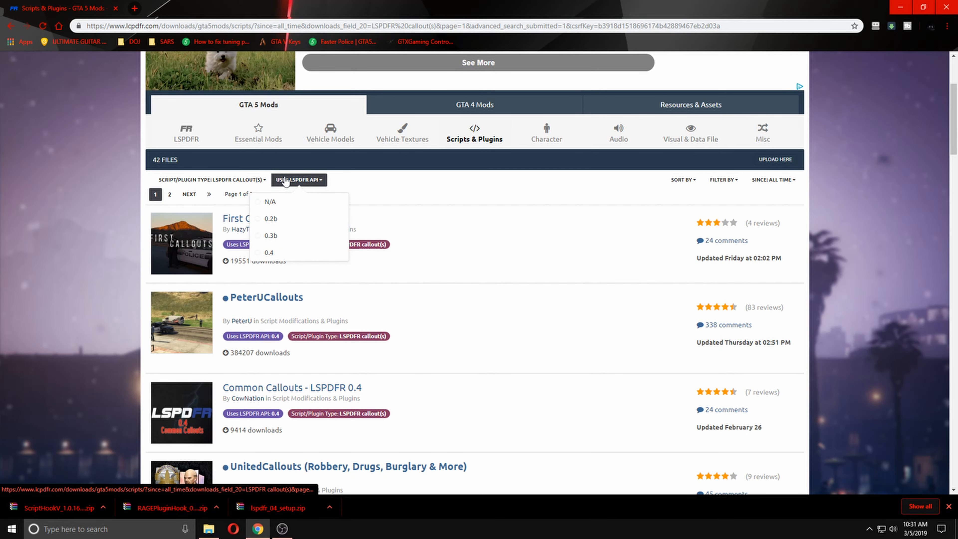
click(279, 256)
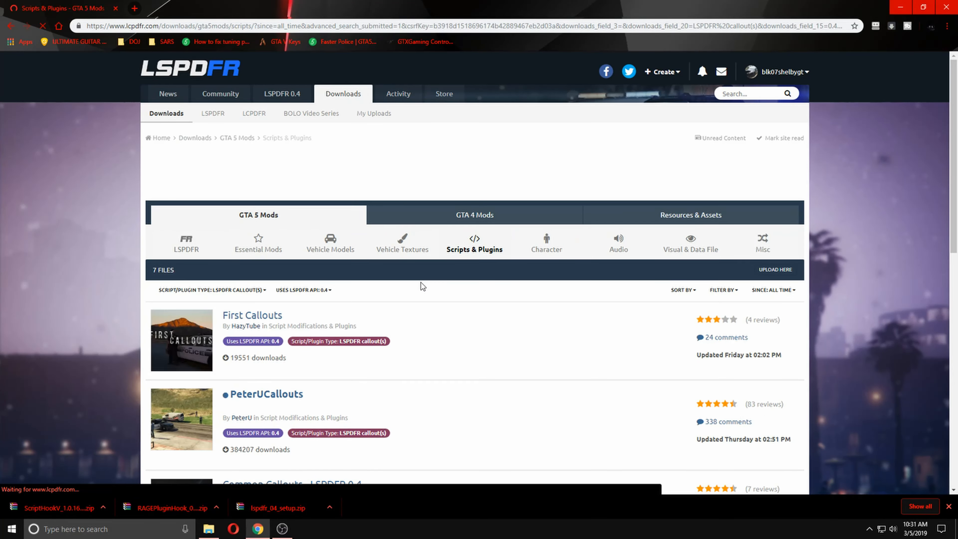
Examine the filtered list of callout packs made for LSPDFR API 0.4.
scroll(421, 283, down, 5)
scroll(421, 282, down, 5)
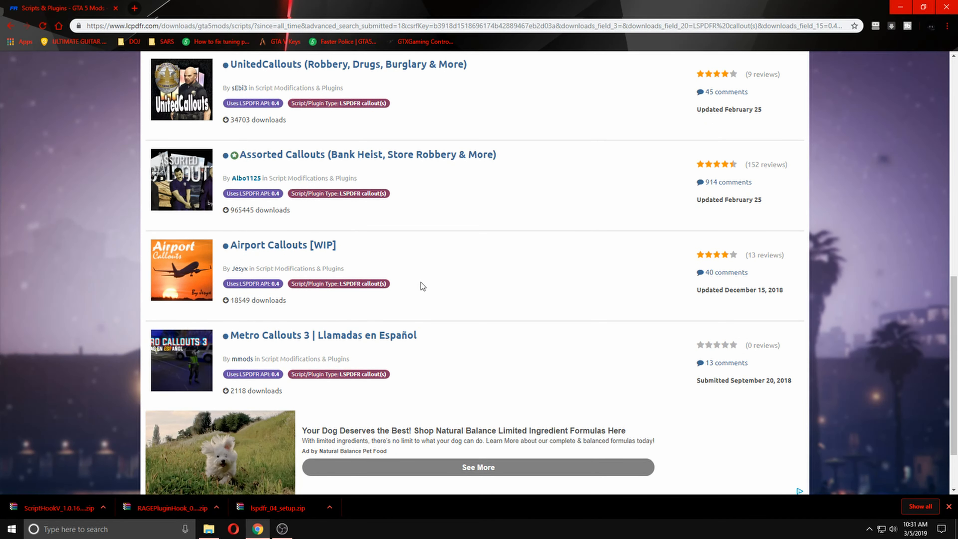
scroll(421, 283, up, 6)
scroll(420, 283, down, 8)
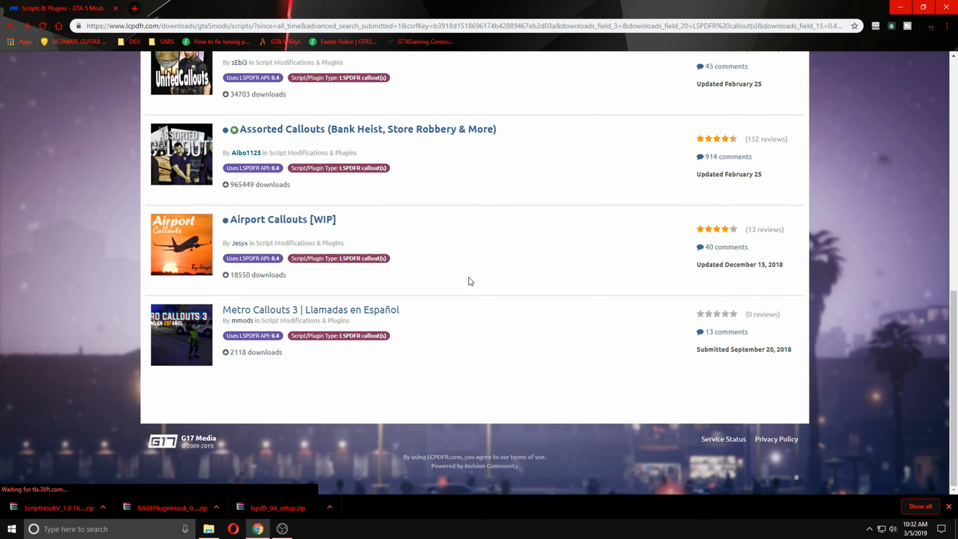
scroll(467, 272, up, 5)
scroll(462, 262, up, 4)
scroll(459, 258, down, 3)
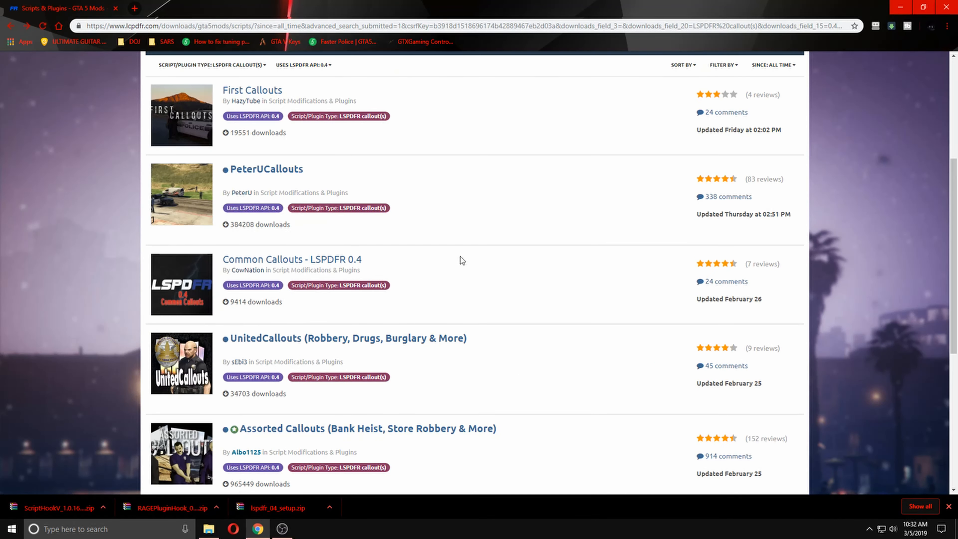
scroll(460, 256, down, 5)
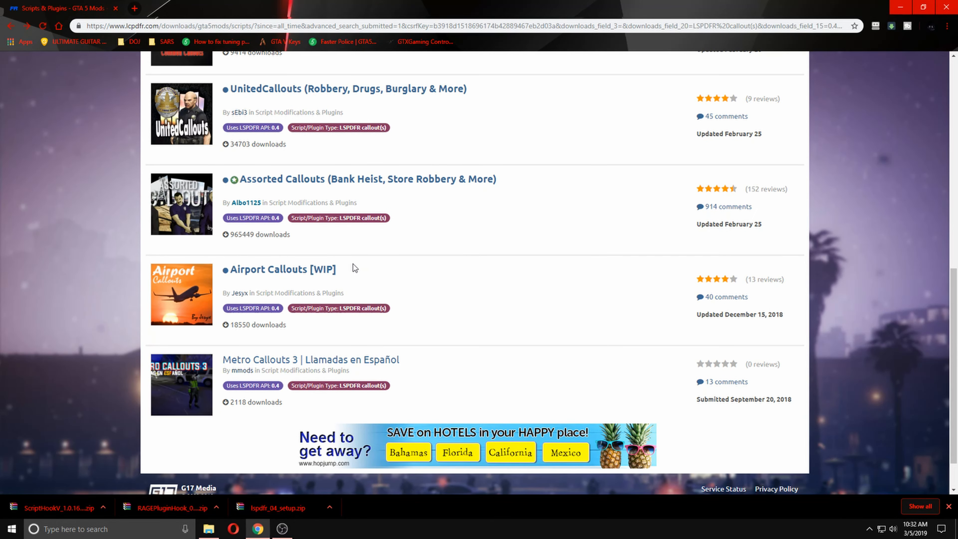
scroll(394, 182, up, 3)
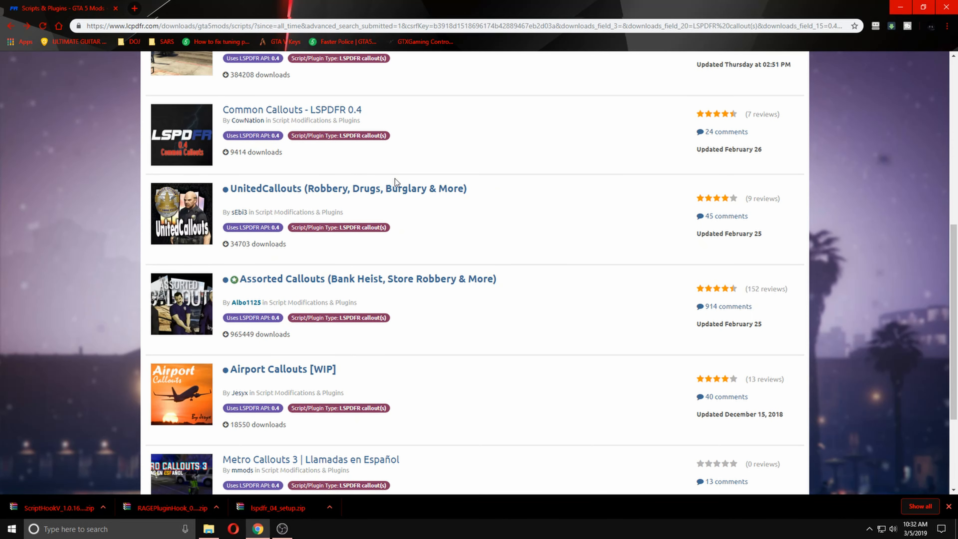
scroll(306, 118, up, 2)
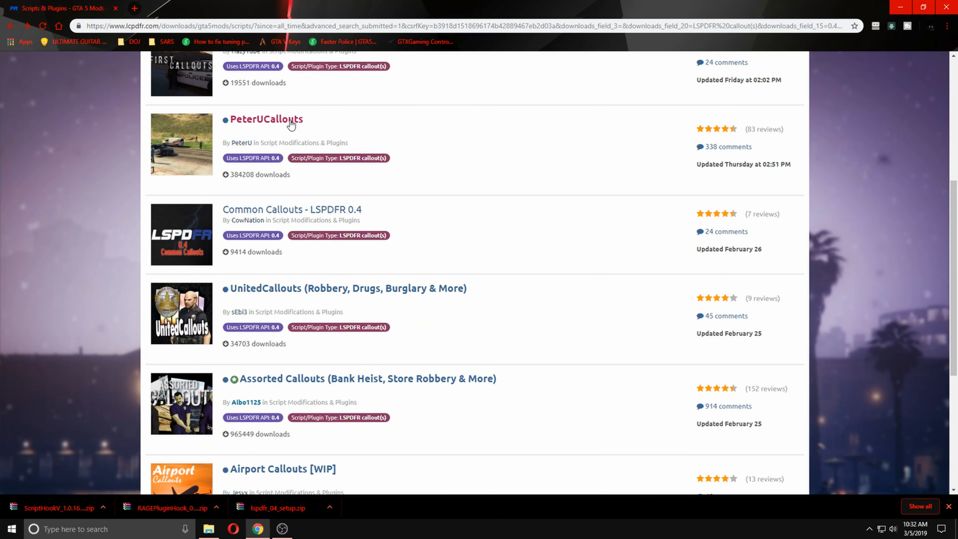
scroll(291, 122, up, 4)
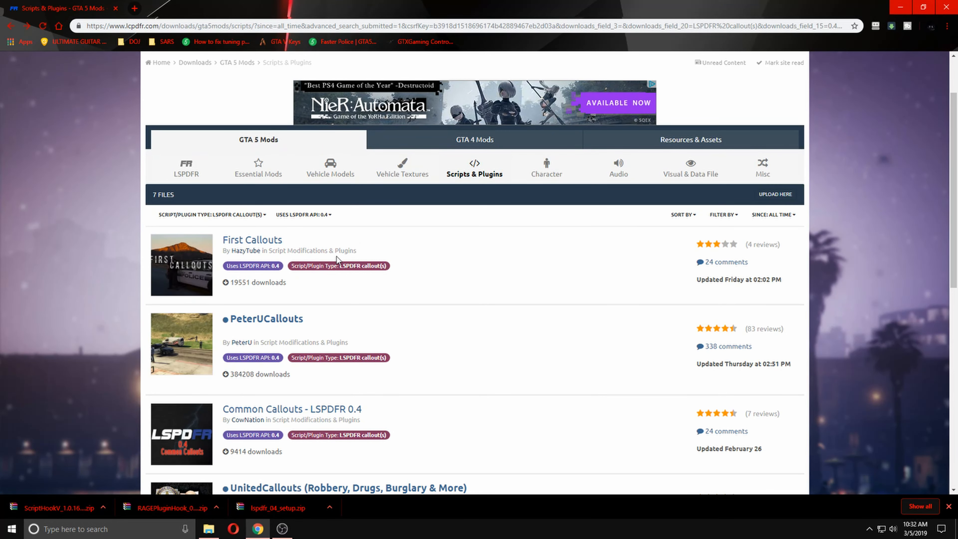
scroll(359, 413, down, 6)
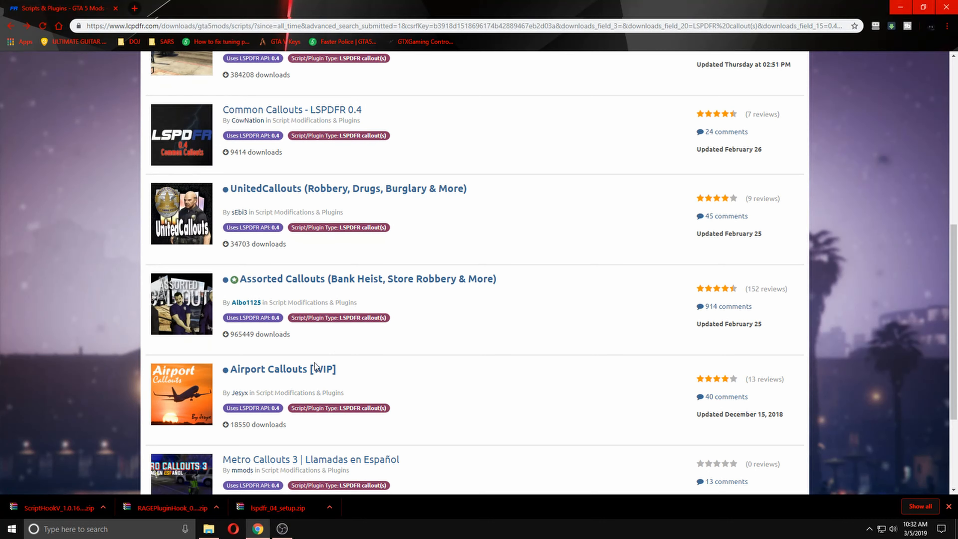
Open the Airport Callouts [WIP] page and download the v0.1.12.1 file.
click(316, 370)
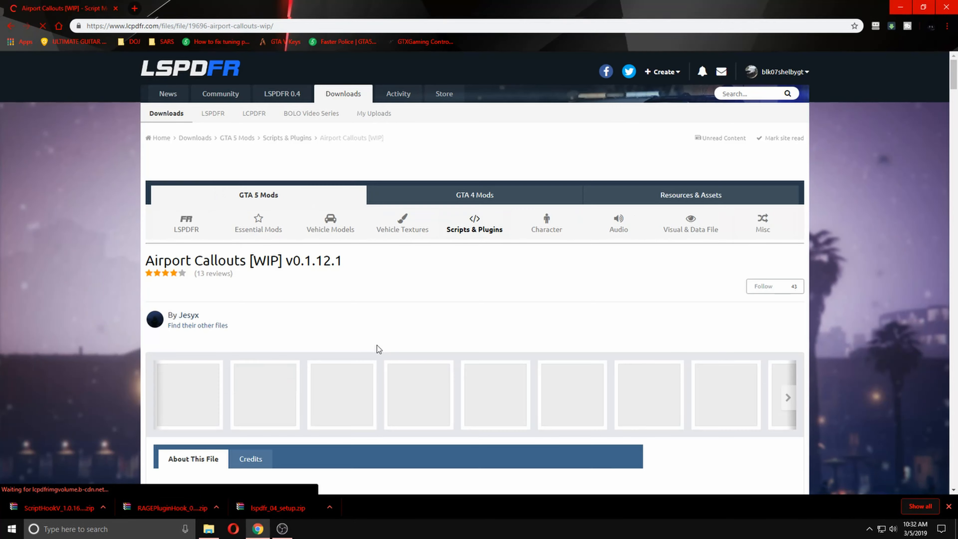
scroll(381, 347, down, 5)
scroll(390, 354, down, 8)
click(703, 93)
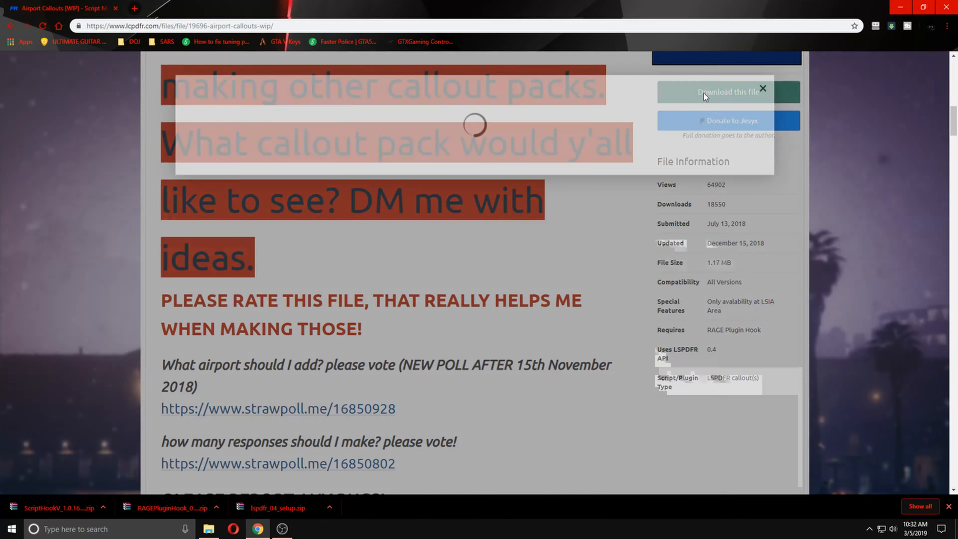
click(709, 215)
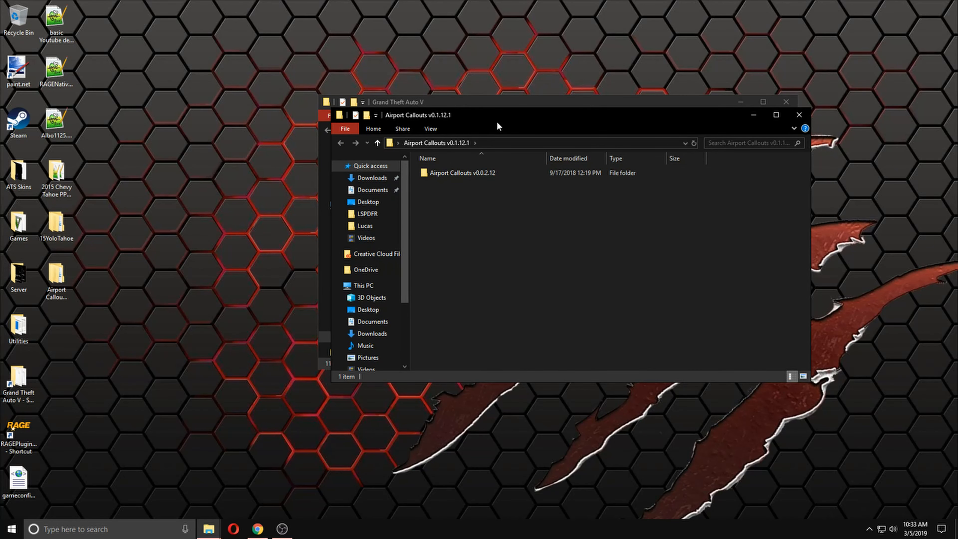
In the extracted Airport Callouts v0.1.12.1 folder, open readme.txt from the Documentary folder and read the installation instructions.
drag(497, 123, 351, 189)
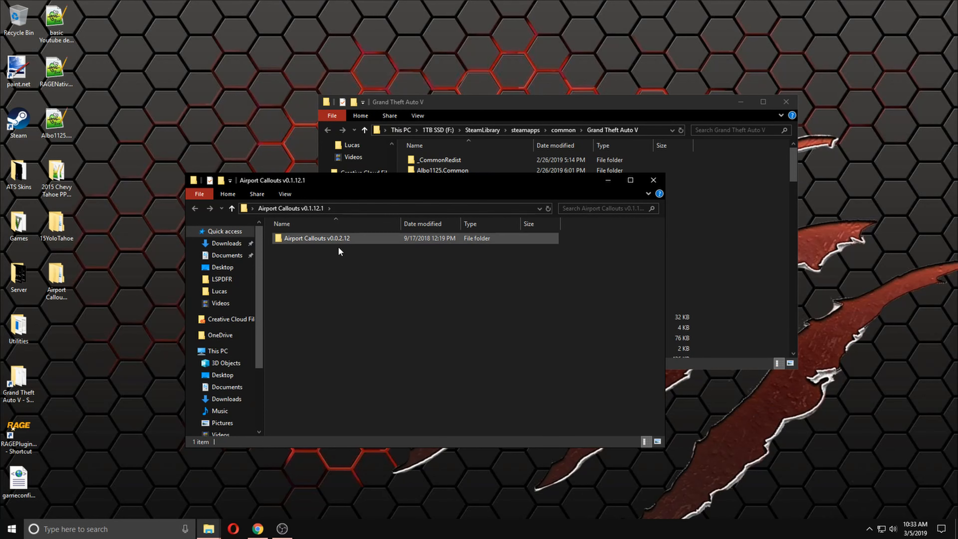
double_click(332, 238)
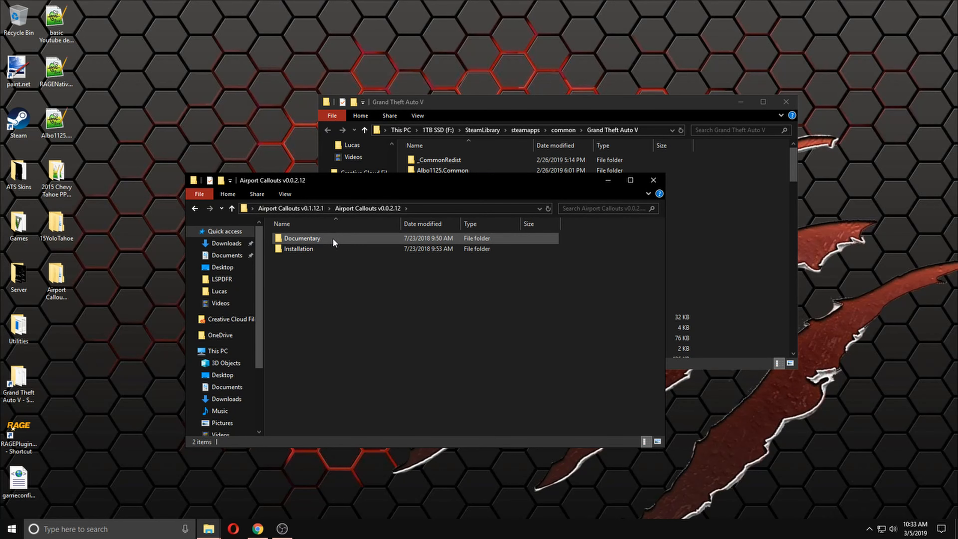
double_click(332, 238)
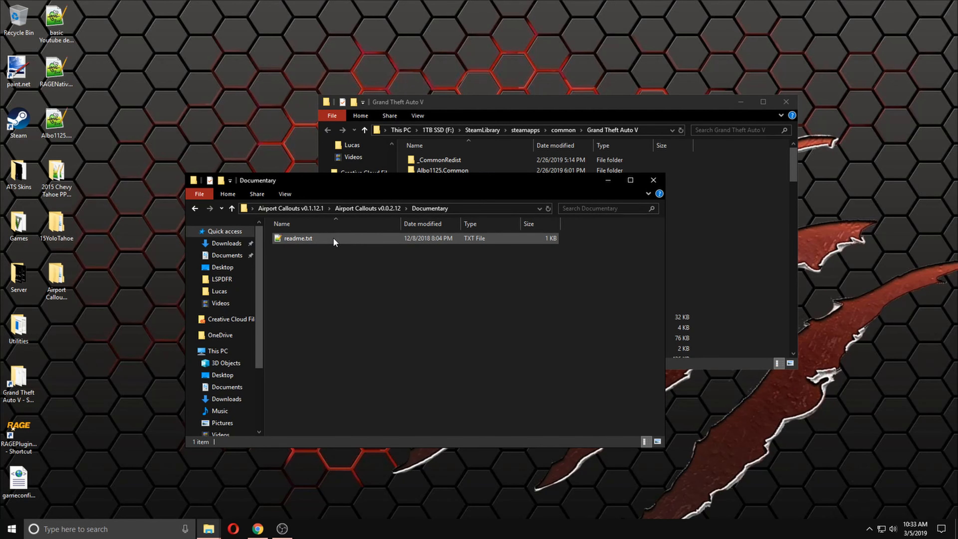
double_click(333, 237)
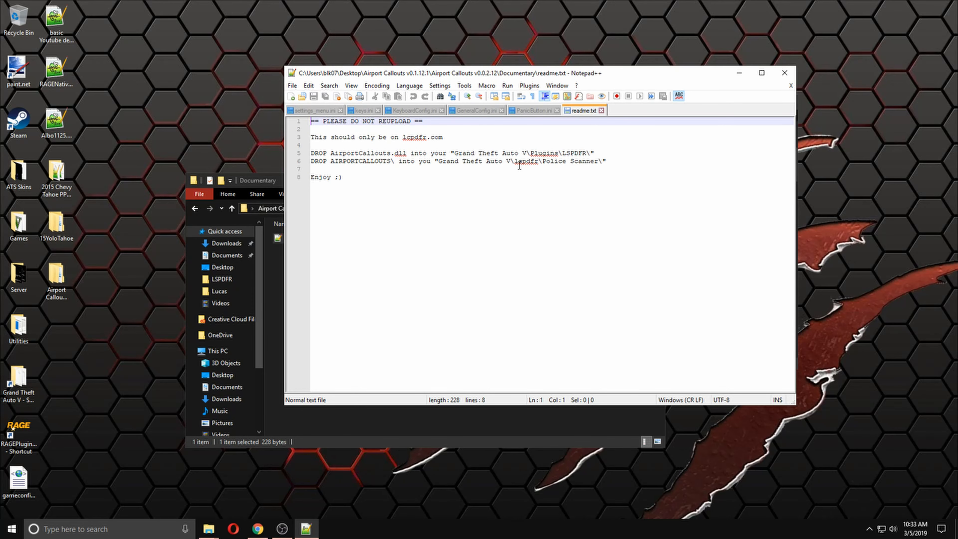
drag(578, 78, 666, 62)
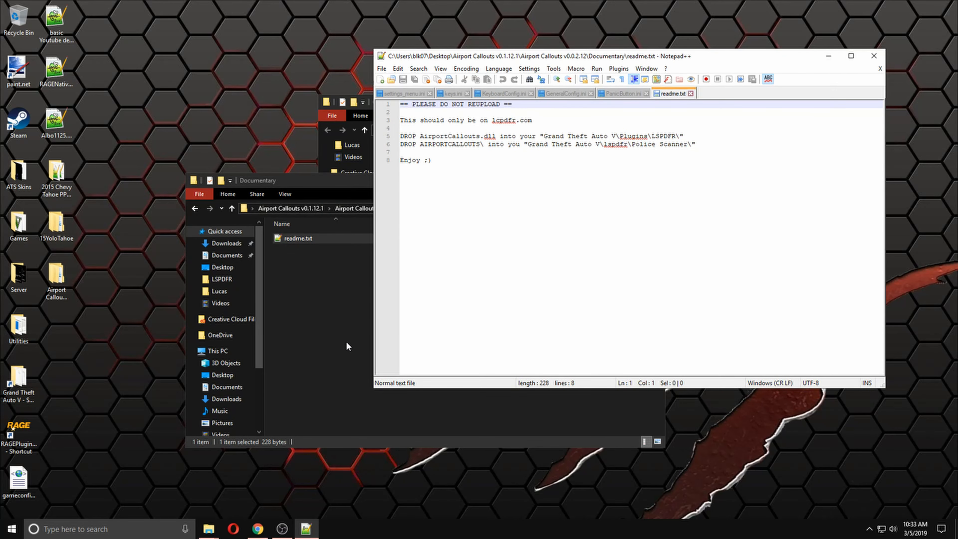
Go back to the Airport Callouts v0.0.2.12 folder, open its Installation folder, and close the readme in Notepad++.
click(342, 336)
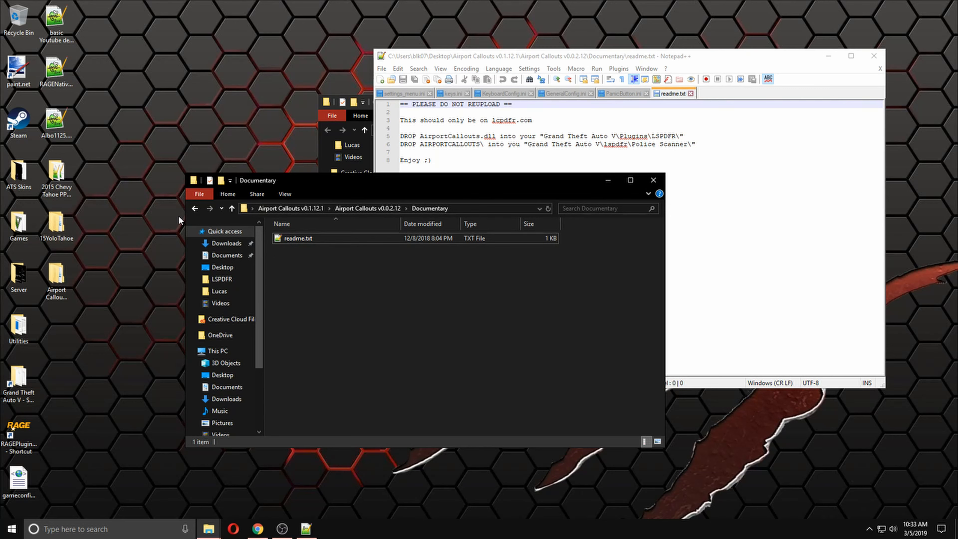
click(195, 208)
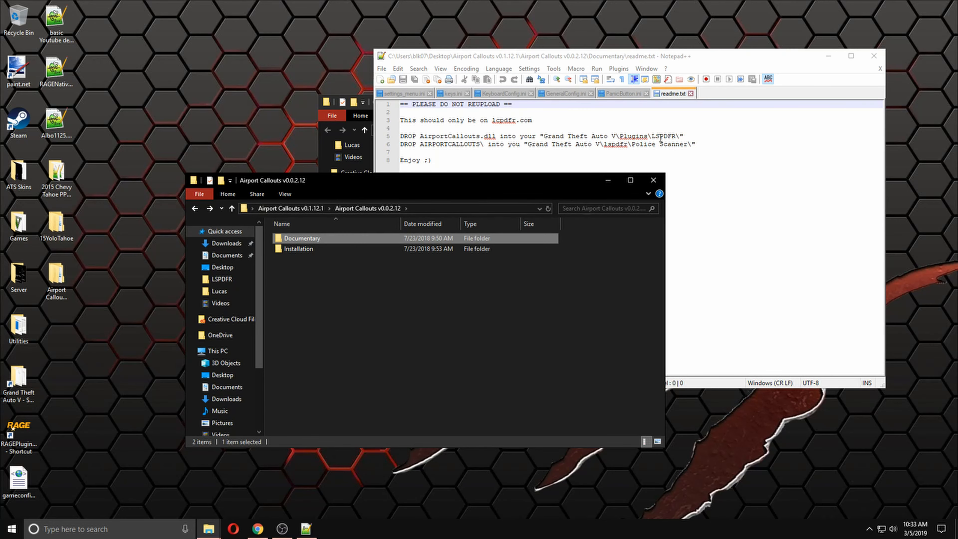
double_click(318, 248)
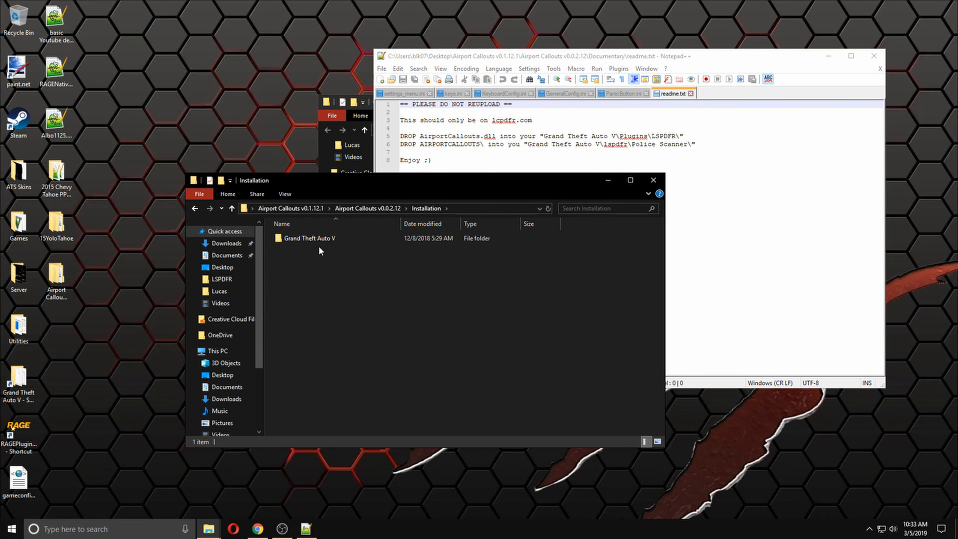
click(874, 56)
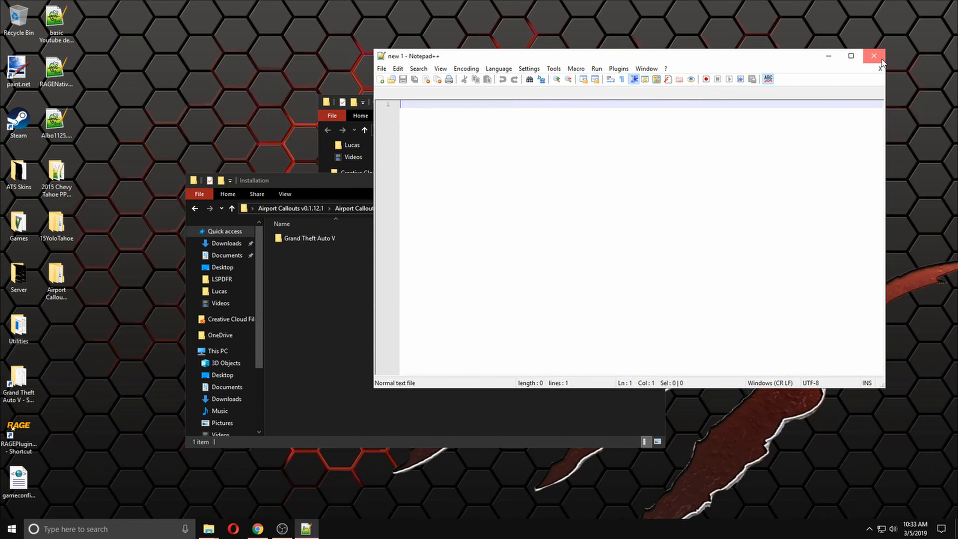
In the Grand Theft Auto V game directory, open the lspdfr\audio\scanner folder.
click(612, 103)
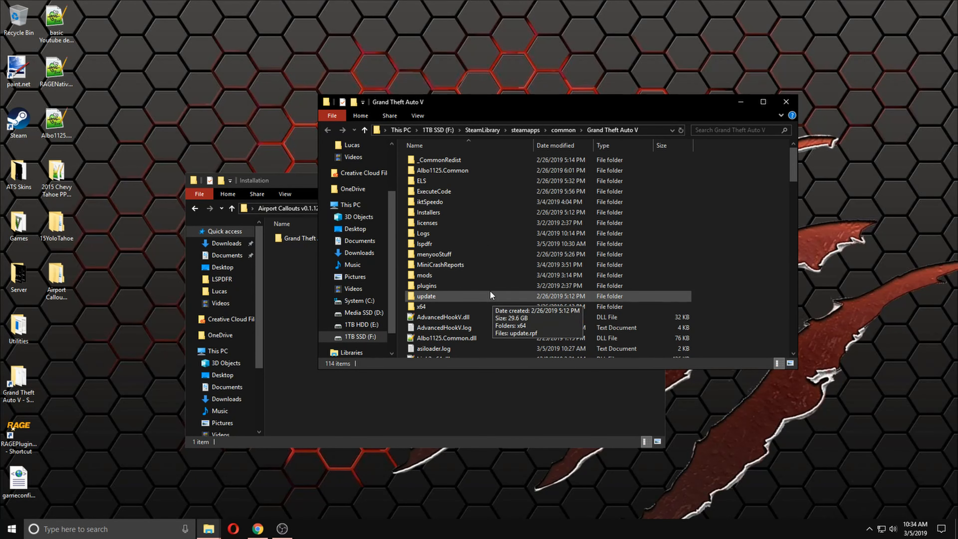
double_click(424, 244)
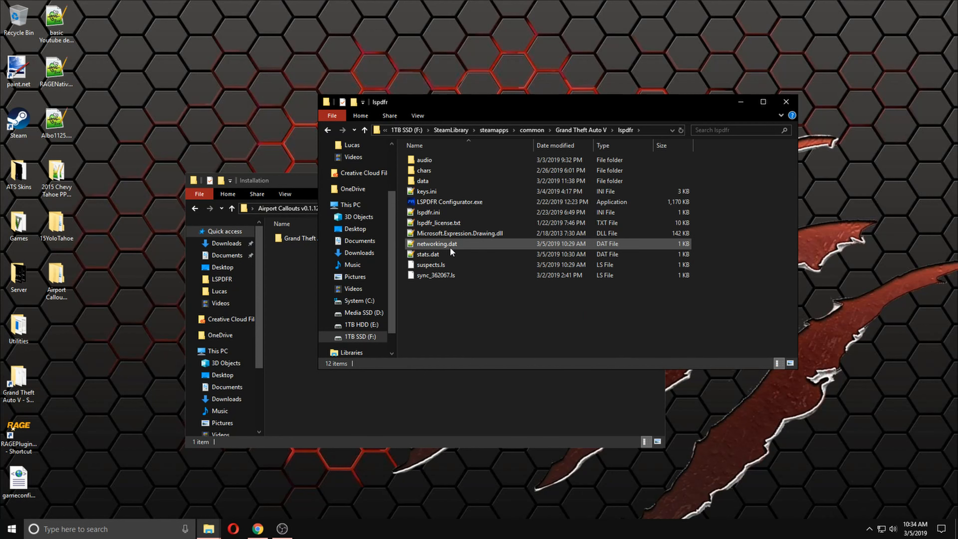
double_click(424, 162)
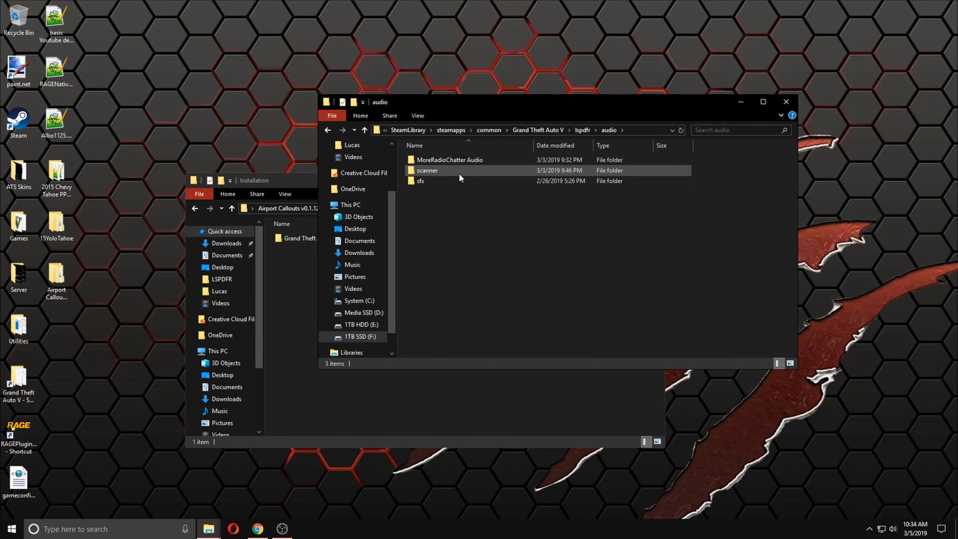
double_click(431, 171)
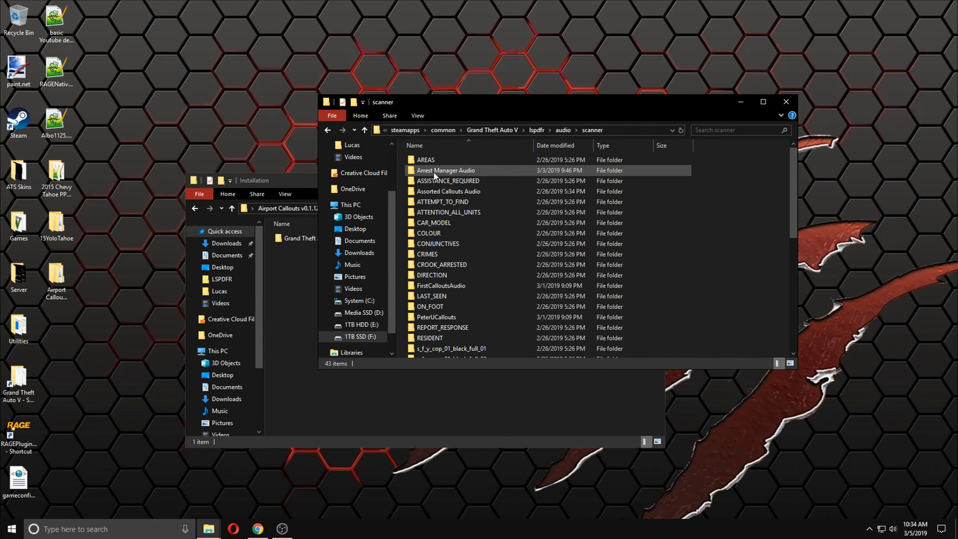
Copy the AIRPORTCALLOUTS folder from the download's lspdfr\Police Scanner folder into the game's lspdfr\audio\scanner folder.
drag(512, 108, 612, 85)
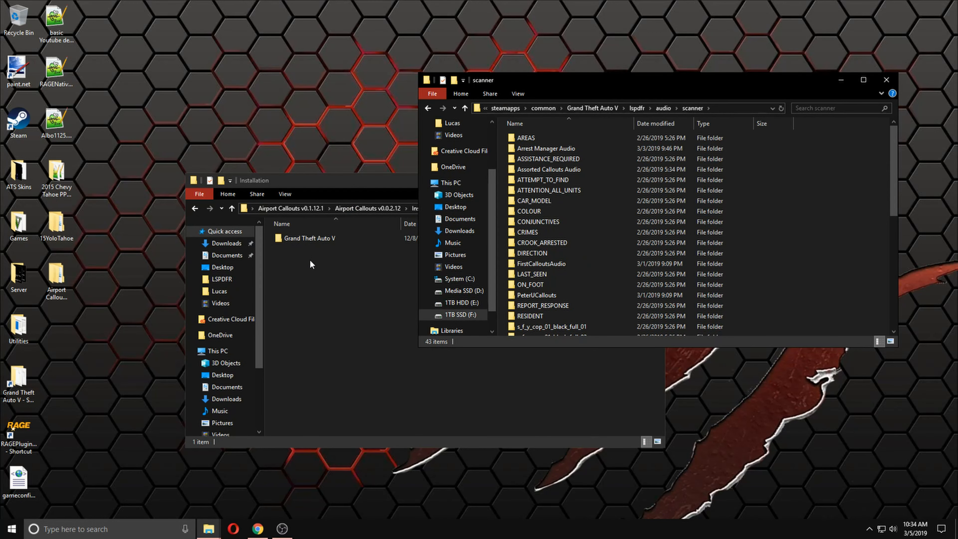
click(314, 241)
double_click(312, 241)
double_click(304, 247)
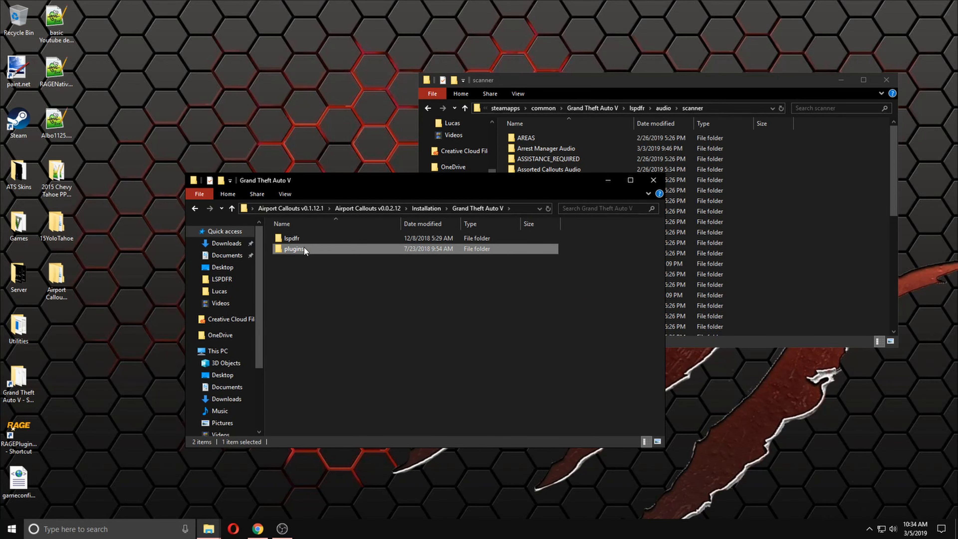
click(195, 208)
double_click(301, 235)
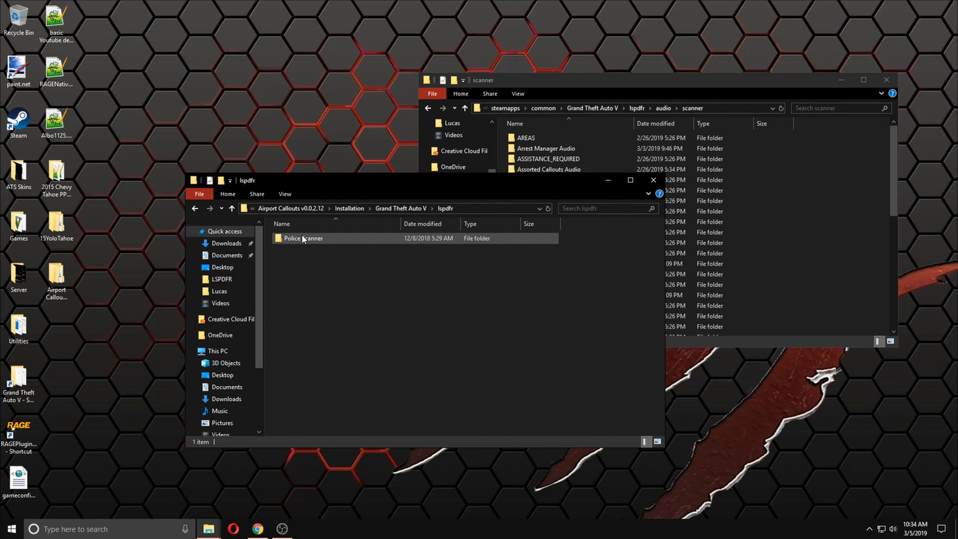
double_click(303, 238)
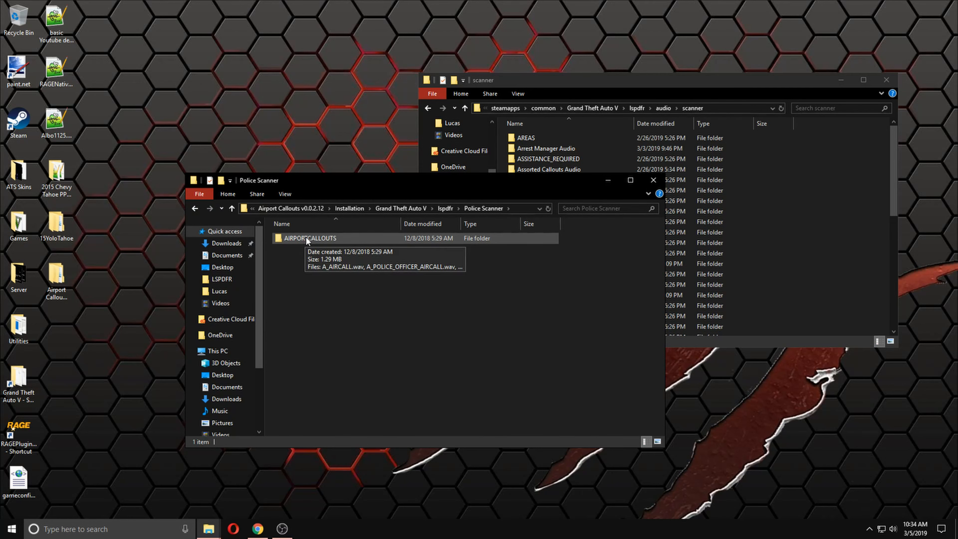
drag(293, 239, 847, 241)
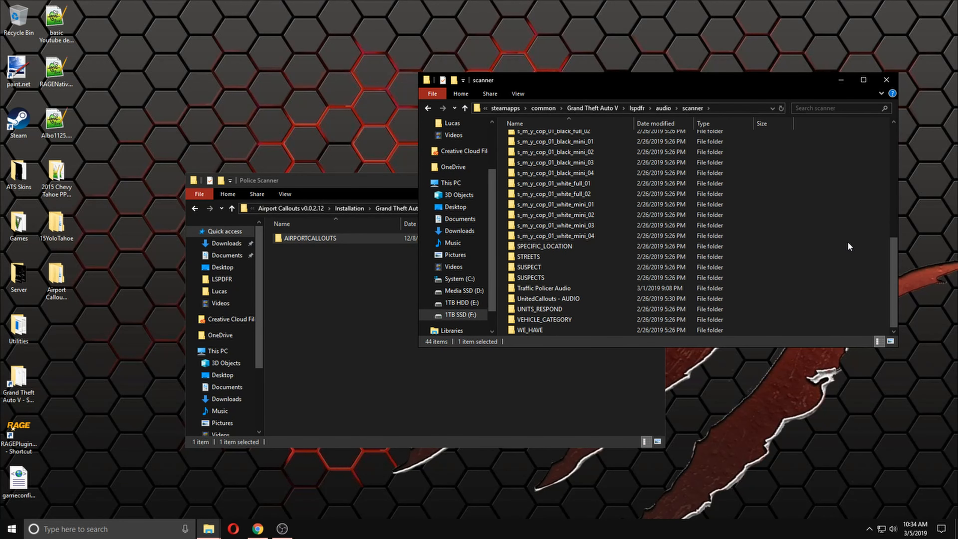
Return the game directory window to the Grand Theft Auto V folder and open plugins\LSPDFR in the extracted Airport Callouts files.
click(195, 209)
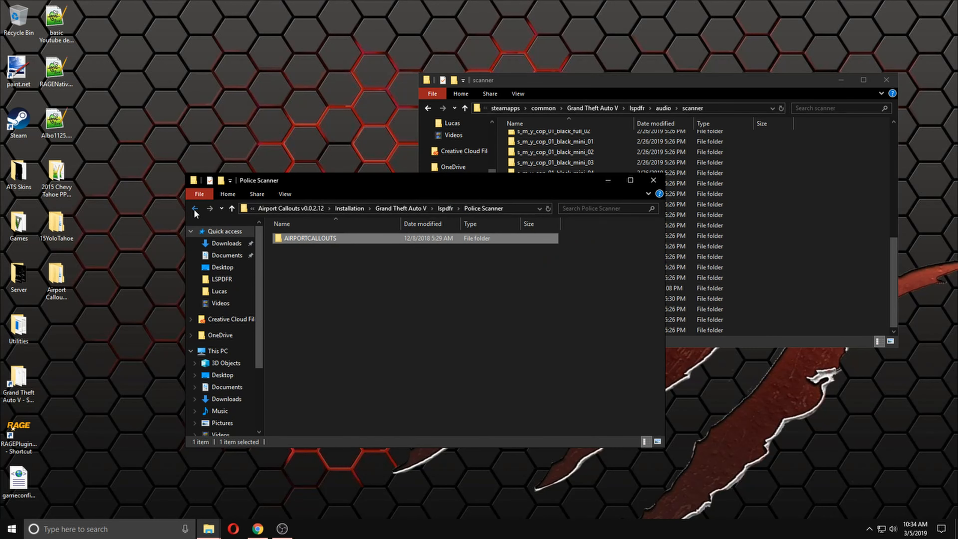
click(194, 209)
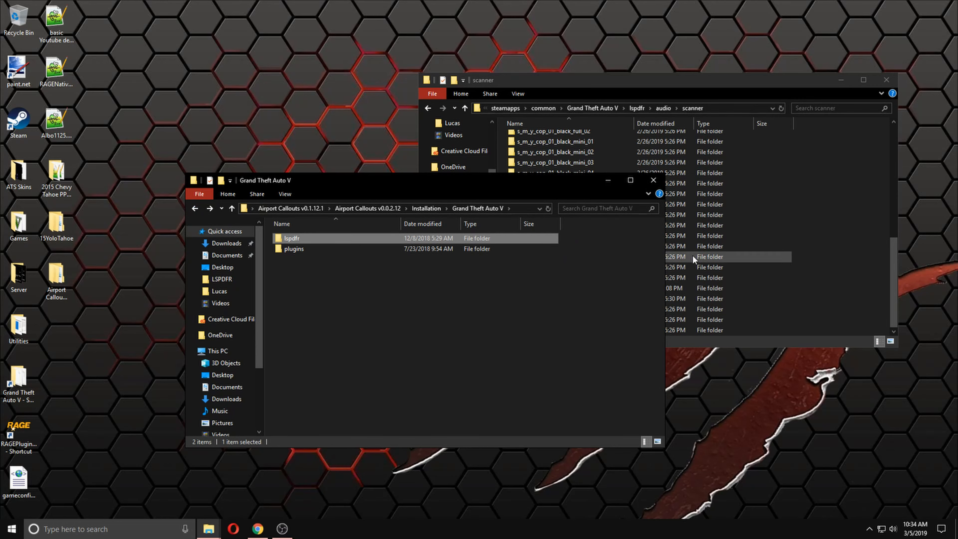
click(637, 108)
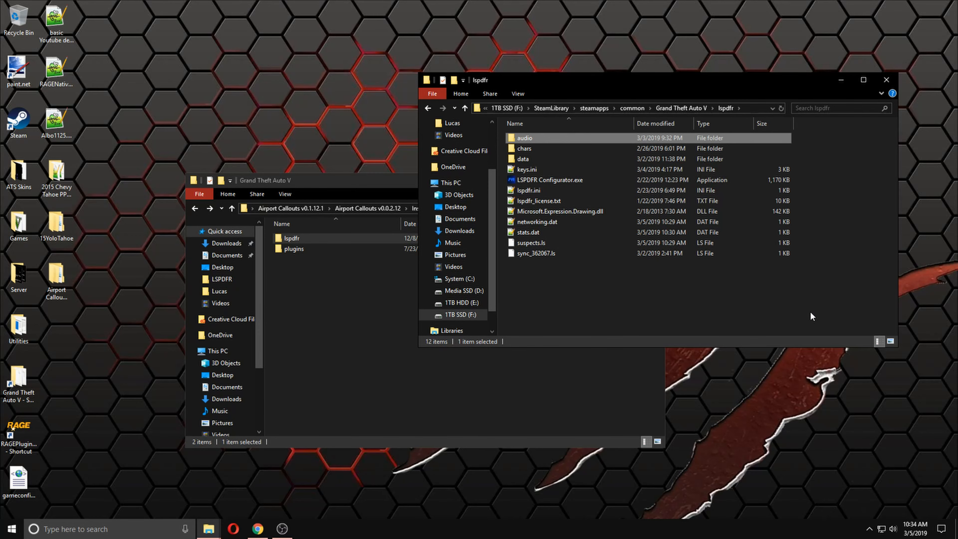
key(BackSpace)
double_click(299, 251)
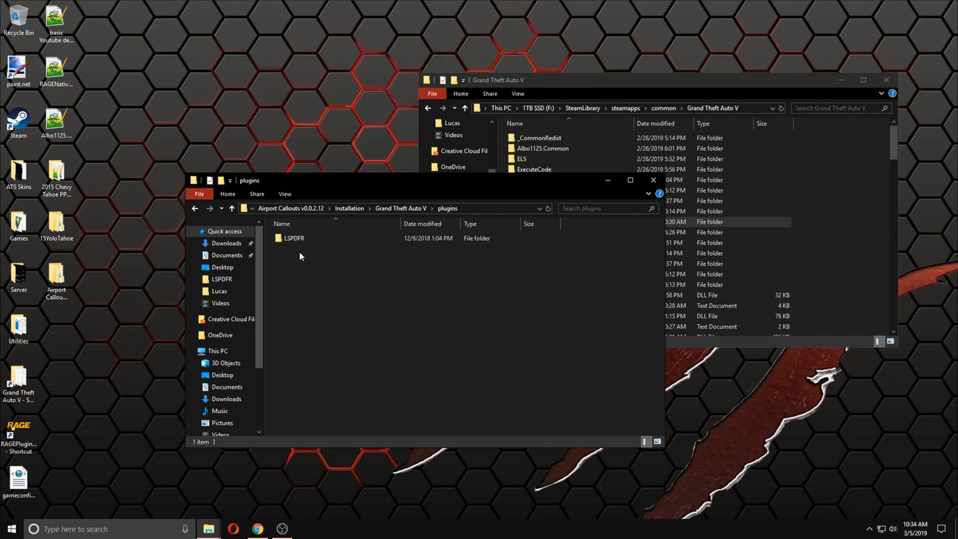
click(194, 209)
double_click(317, 251)
double_click(295, 238)
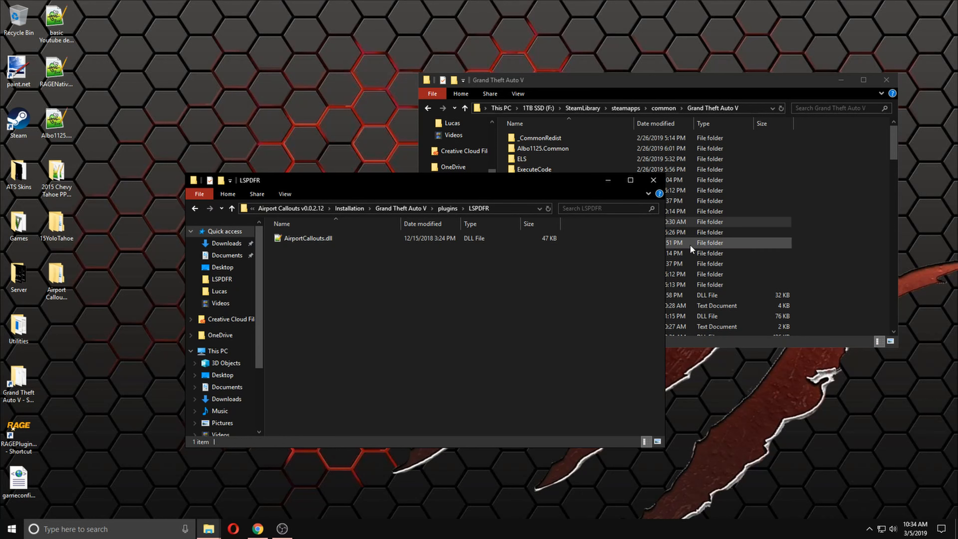
Copy AirportCallouts.dll from the extracted files into the game's plugins\LSPDFR folder.
click(825, 240)
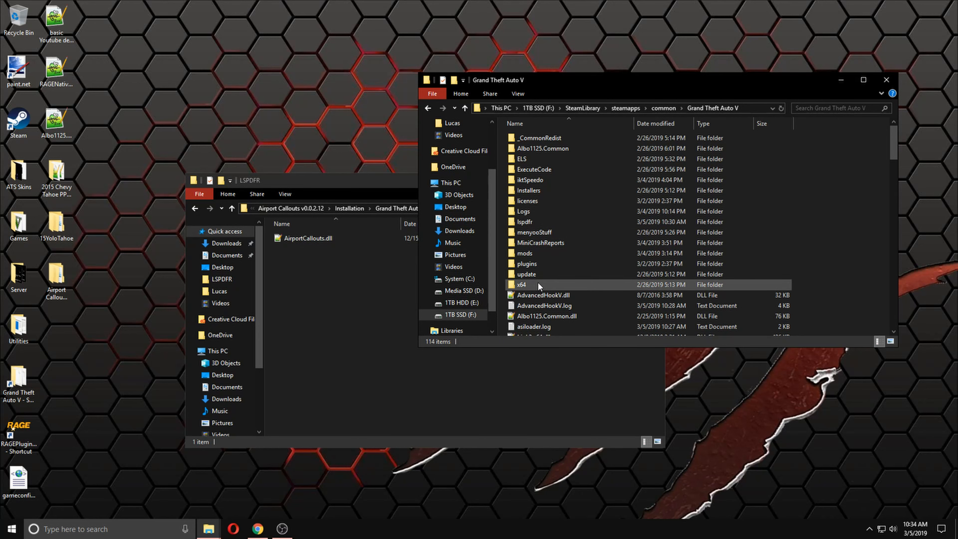
double_click(542, 264)
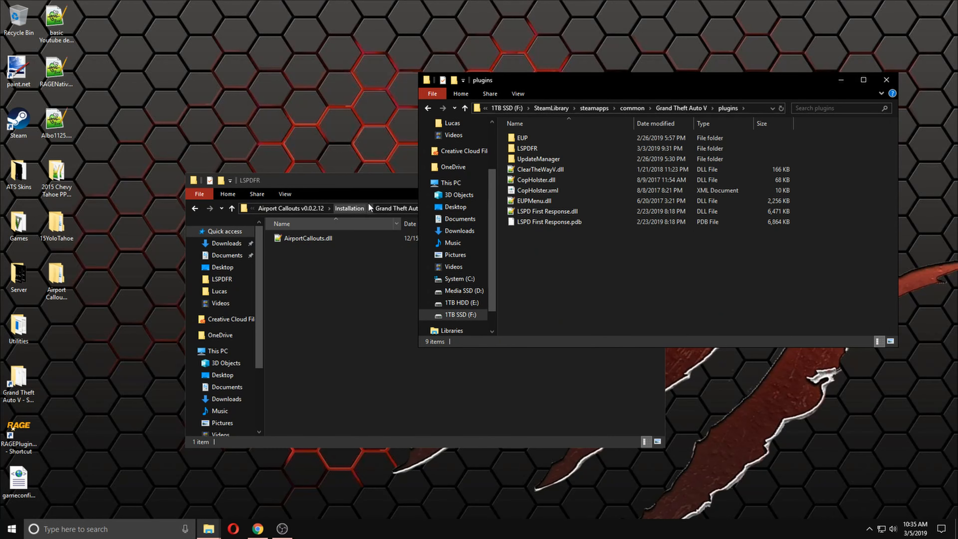
drag(390, 188, 298, 246)
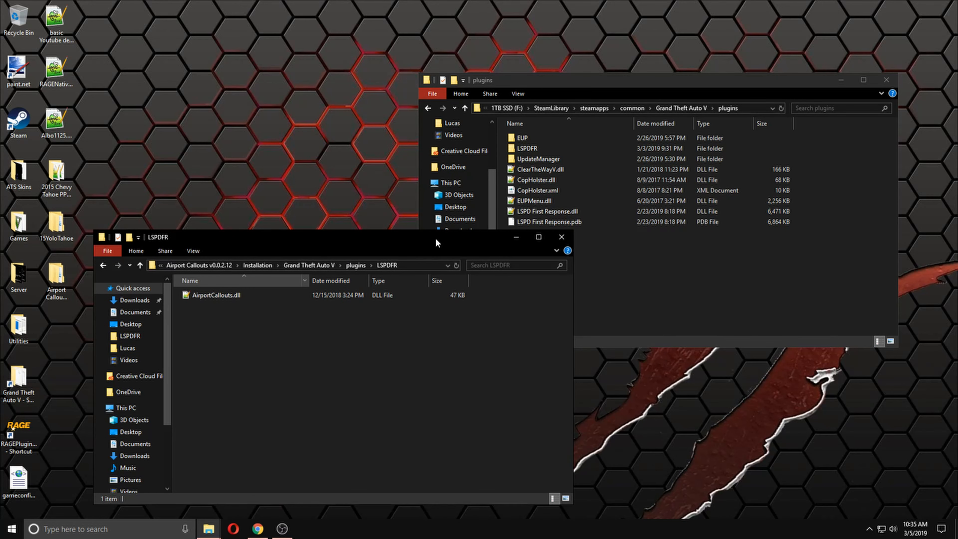
double_click(533, 151)
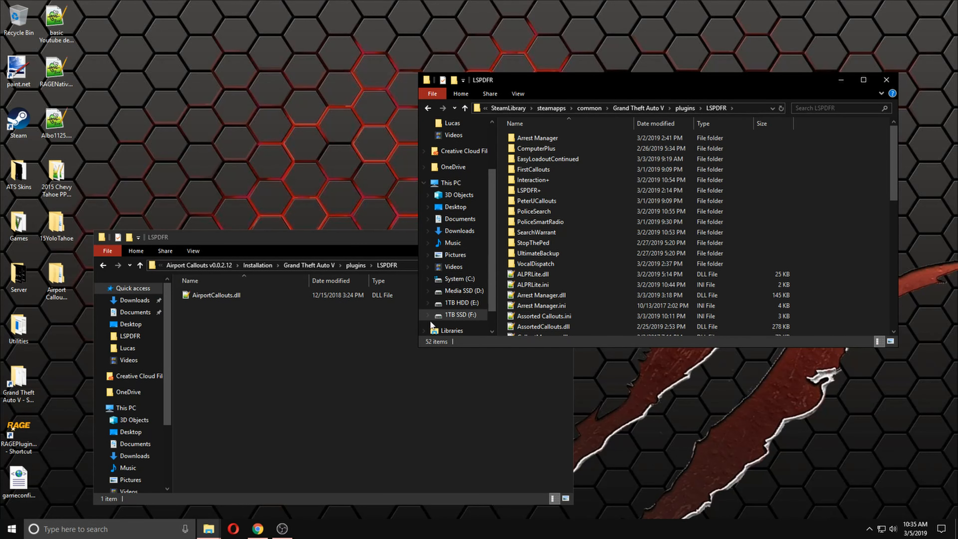
scroll(606, 235, down, 2)
scroll(606, 235, down, 2)
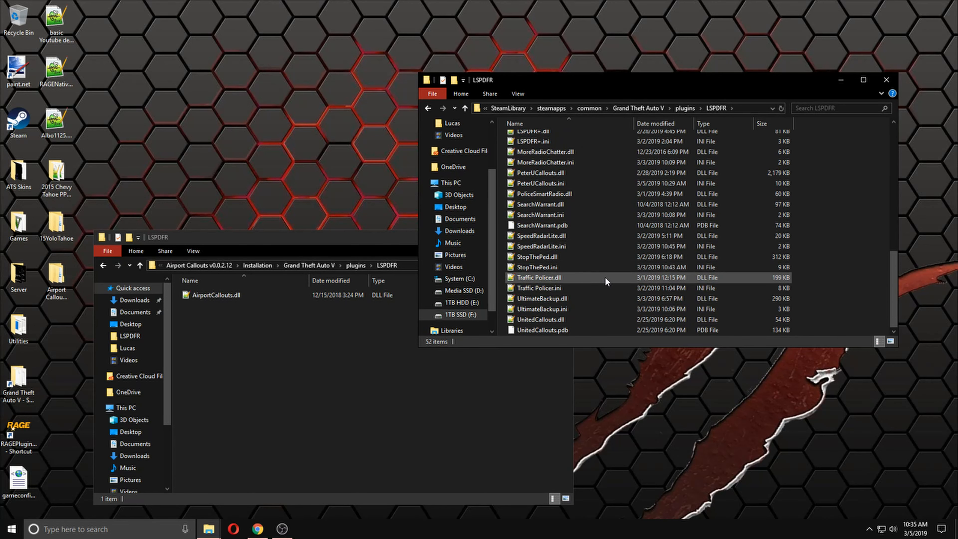
scroll(609, 280, down, 1)
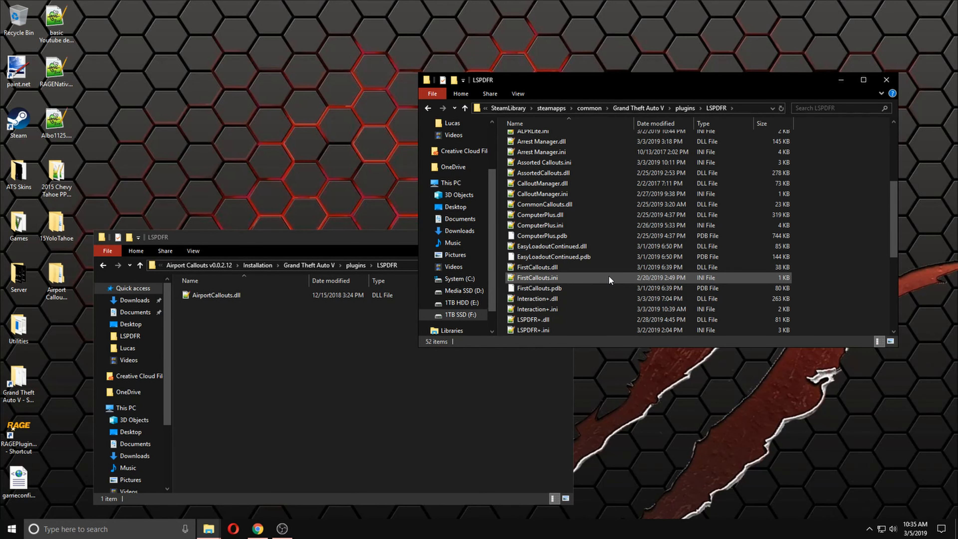
scroll(610, 280, down, 4)
drag(206, 296, 849, 300)
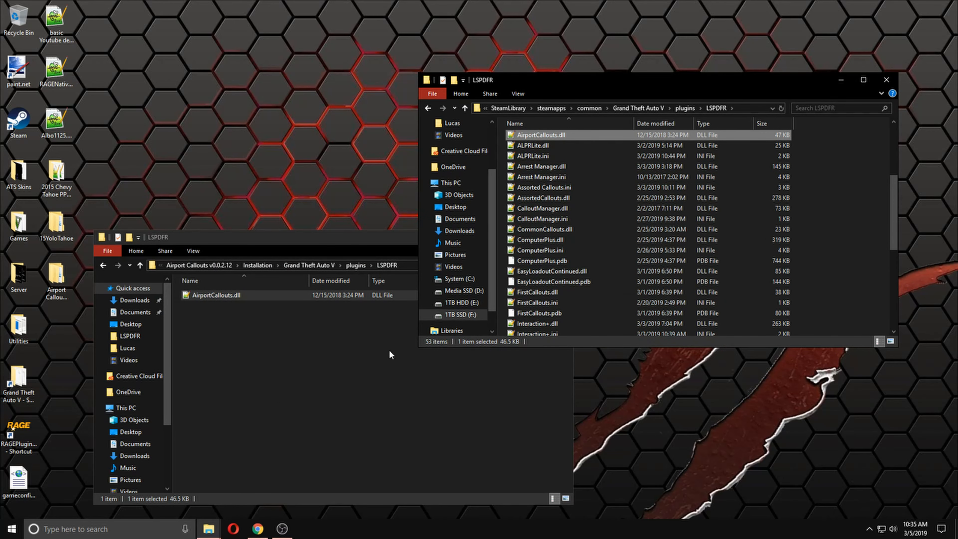
Close the extracted Airport Callouts window and go back to the main Grand Theft Auto V folder.
click(198, 412)
click(543, 239)
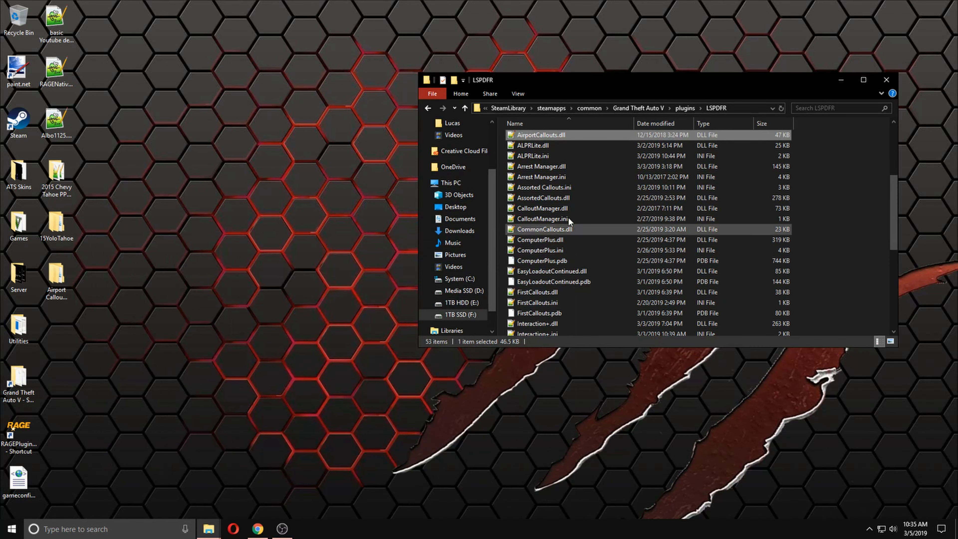
click(628, 107)
scroll(686, 250, down, 4)
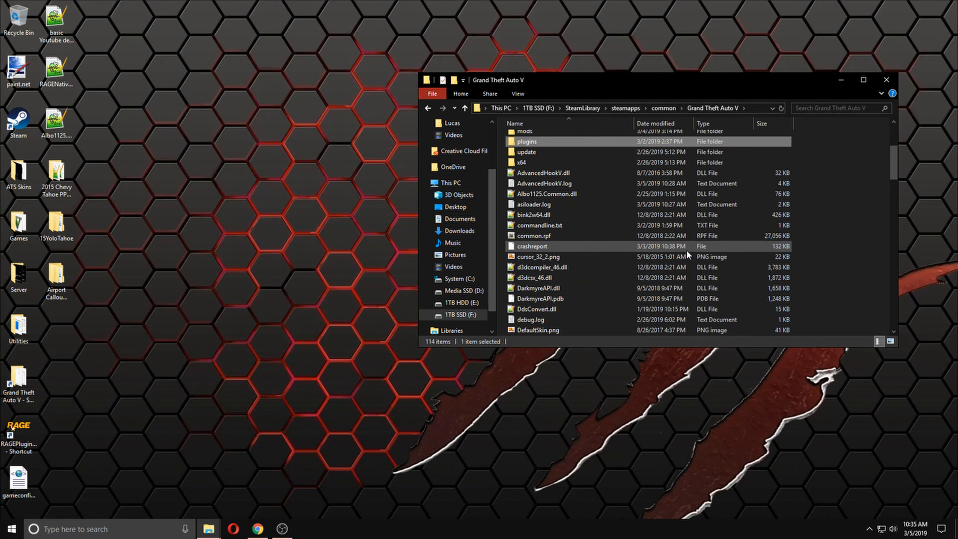
scroll(684, 250, up, 4)
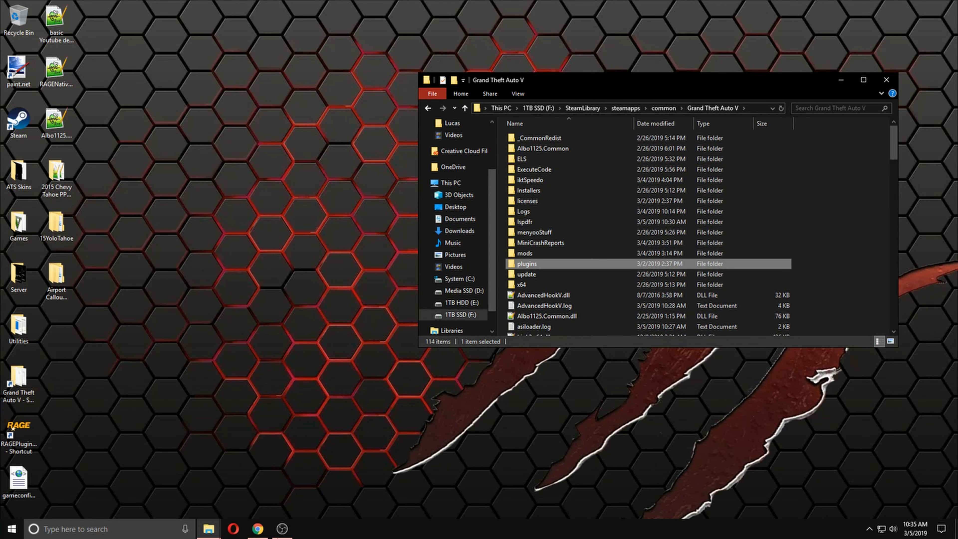
Switch to Chrome, open the LSPDFR site's GTA 5 Mods downloads, and look through the Essential Mods category.
click(257, 529)
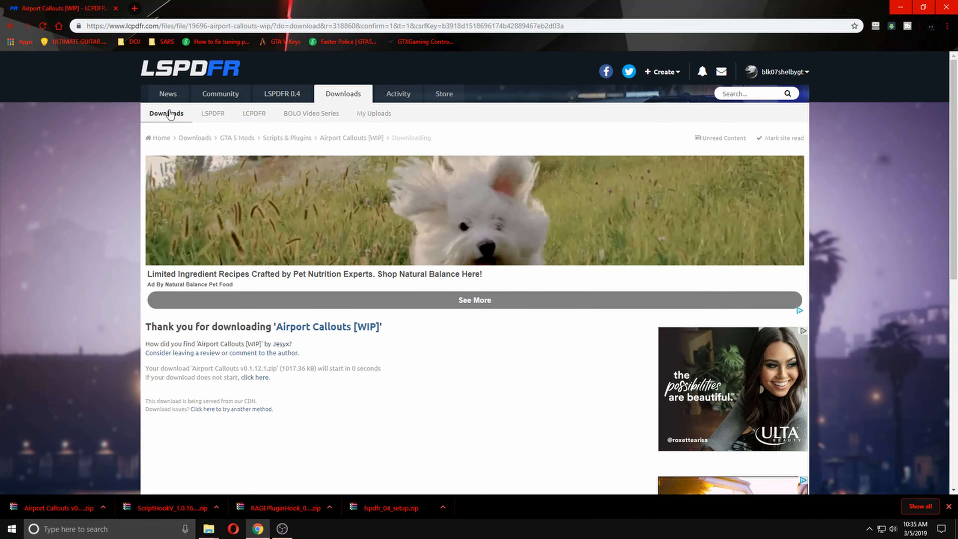
click(331, 97)
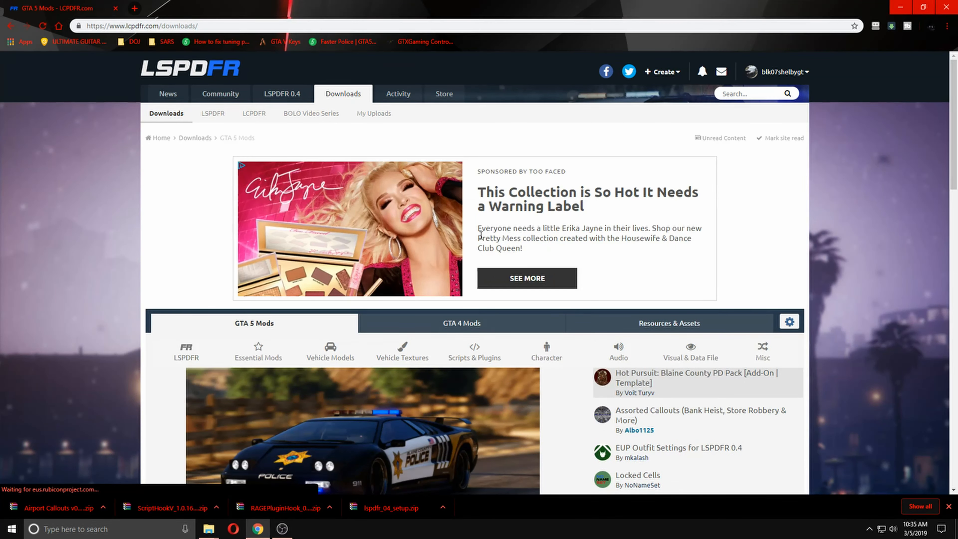
click(479, 363)
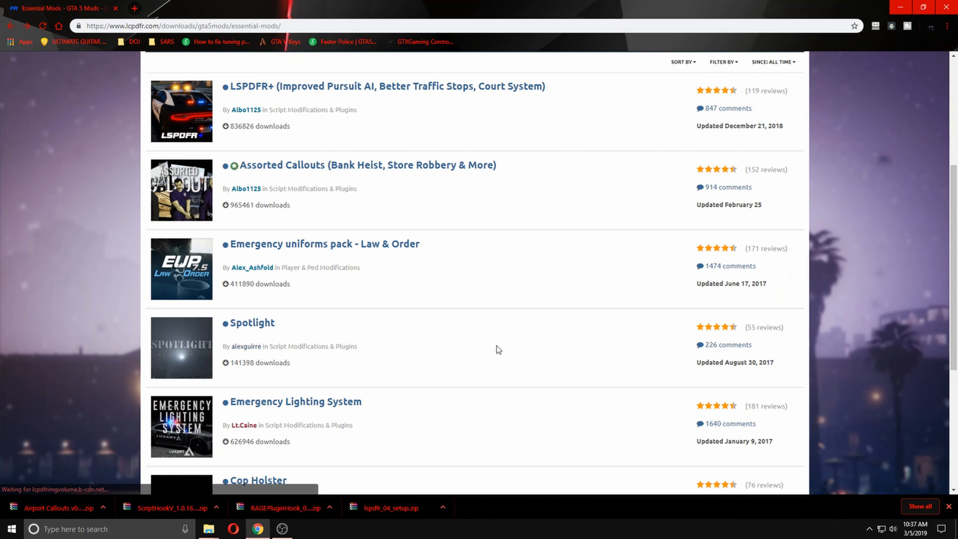
scroll(478, 341, down, 5)
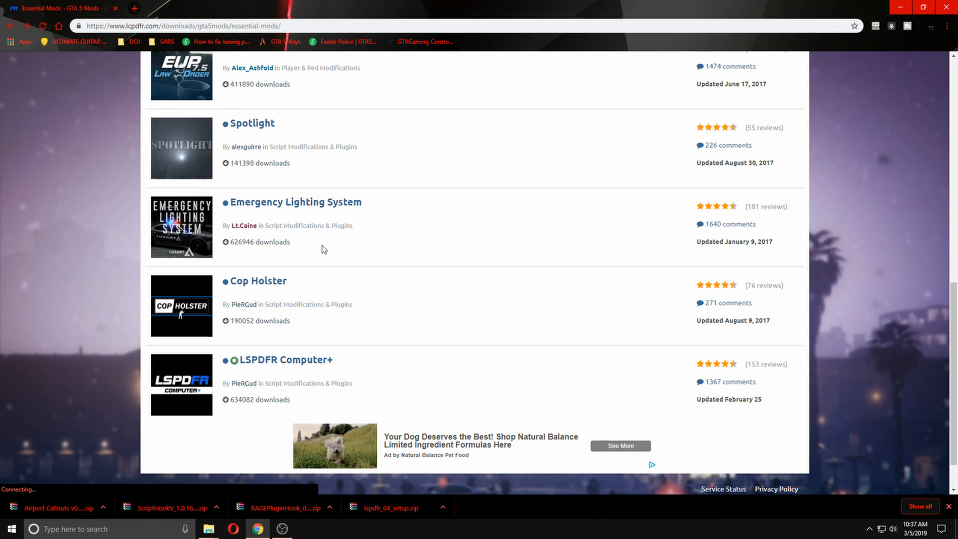
scroll(323, 245, up, 9)
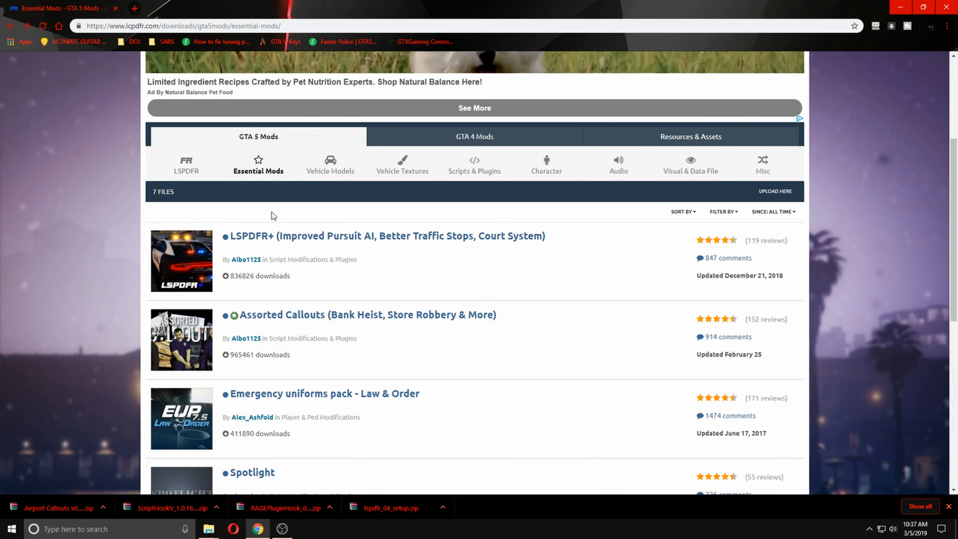
Open the Scripts & Plugins category, filter it to the Standalone plugin type, and dismiss the browser's list of downloaded files.
click(468, 171)
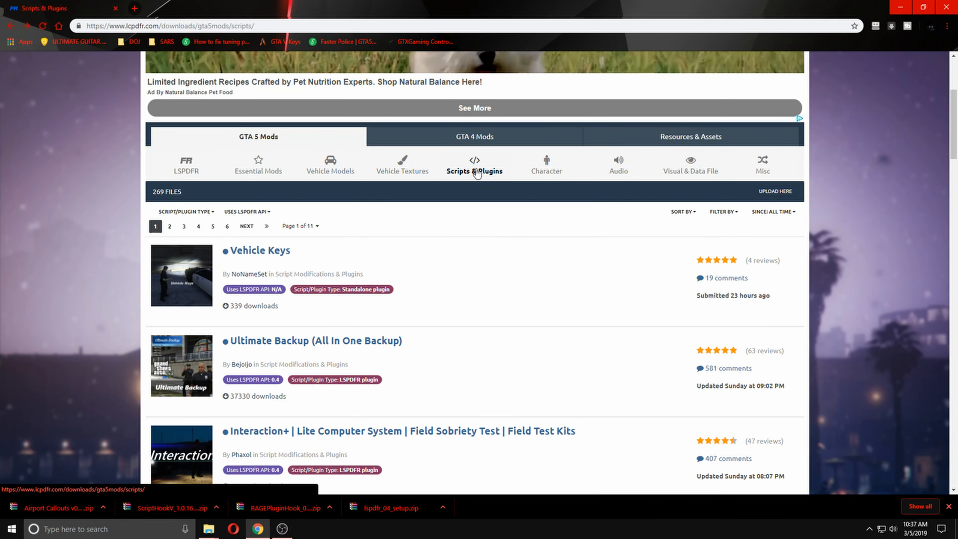
click(186, 211)
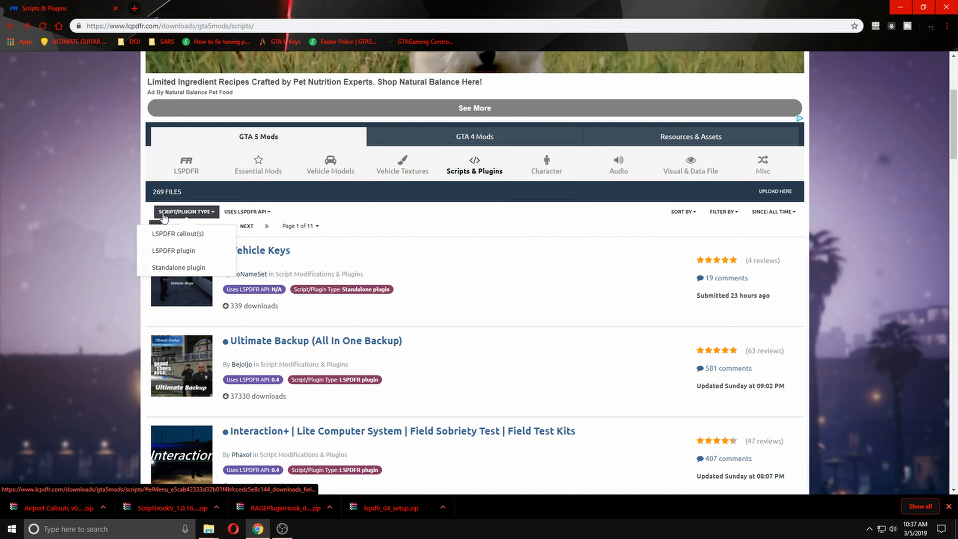
click(162, 268)
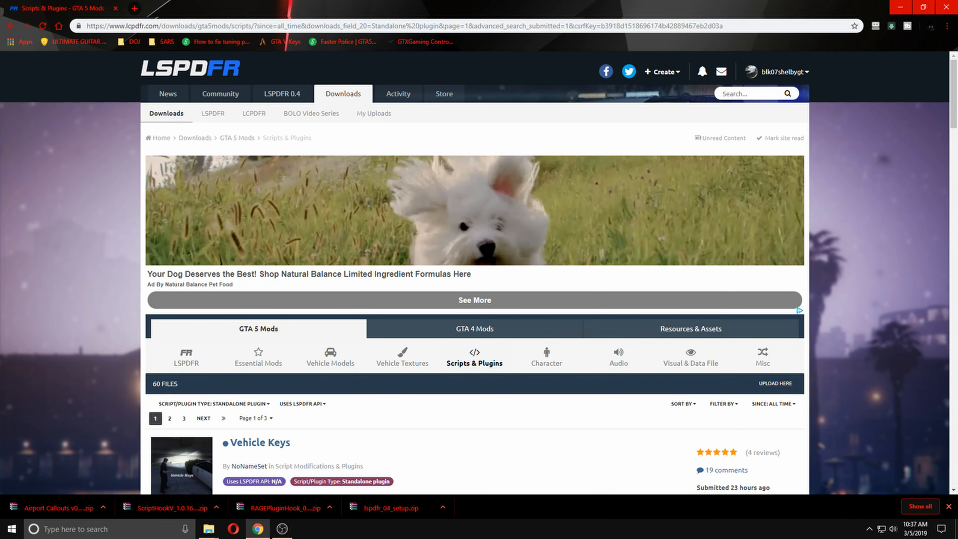
click(949, 506)
scroll(468, 496, down, 6)
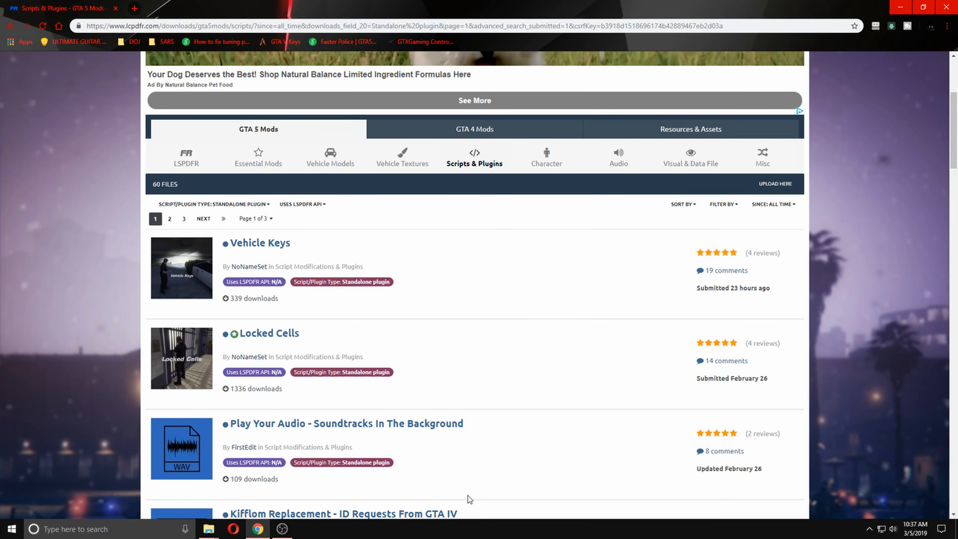
scroll(468, 495, down, 3)
scroll(438, 483, up, 9)
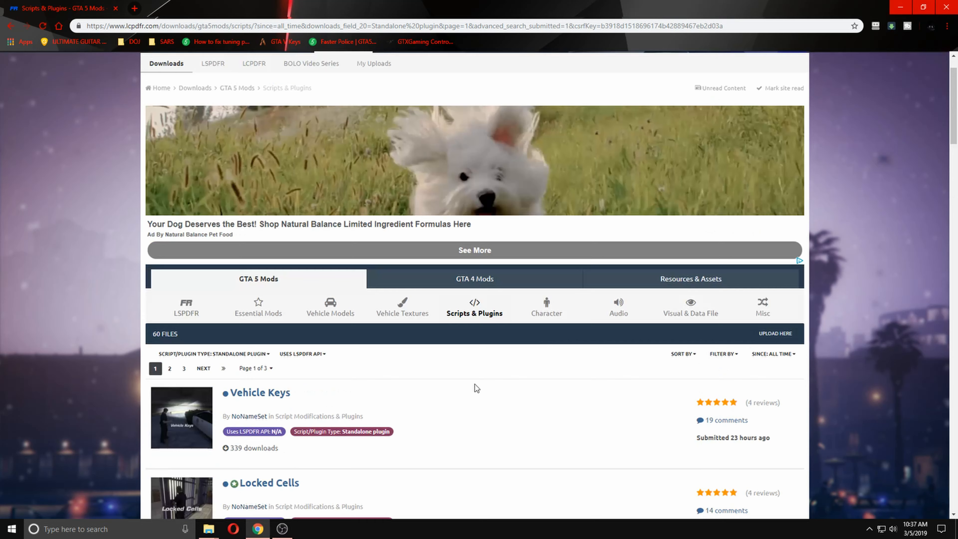
Sort the standalone plugins by number of downloads and look through the list of plugins.
click(671, 354)
click(677, 332)
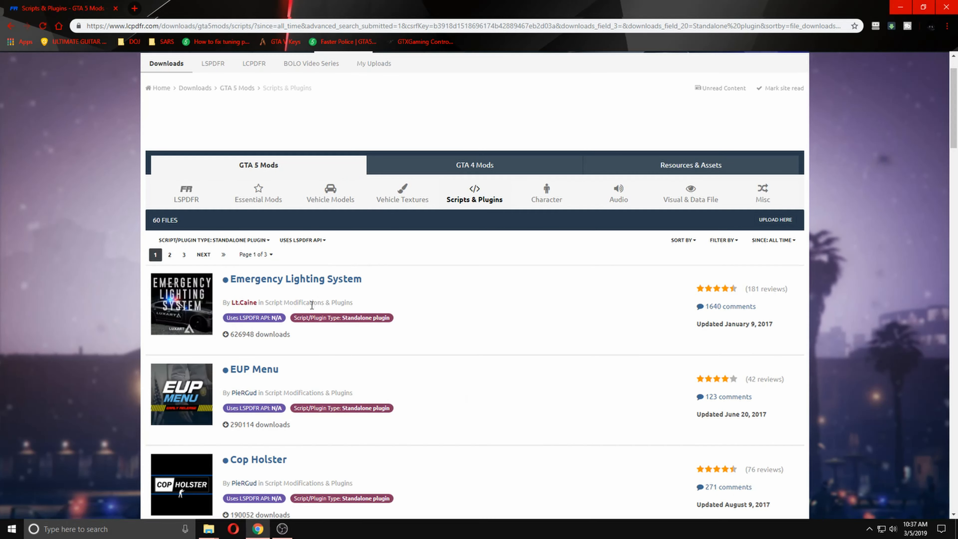
scroll(264, 332, down, 5)
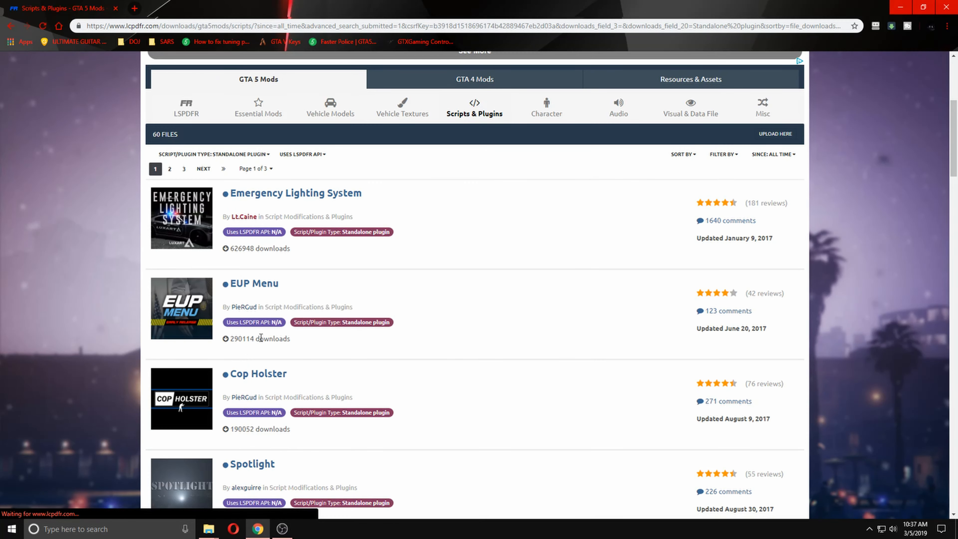
scroll(298, 374, down, 3)
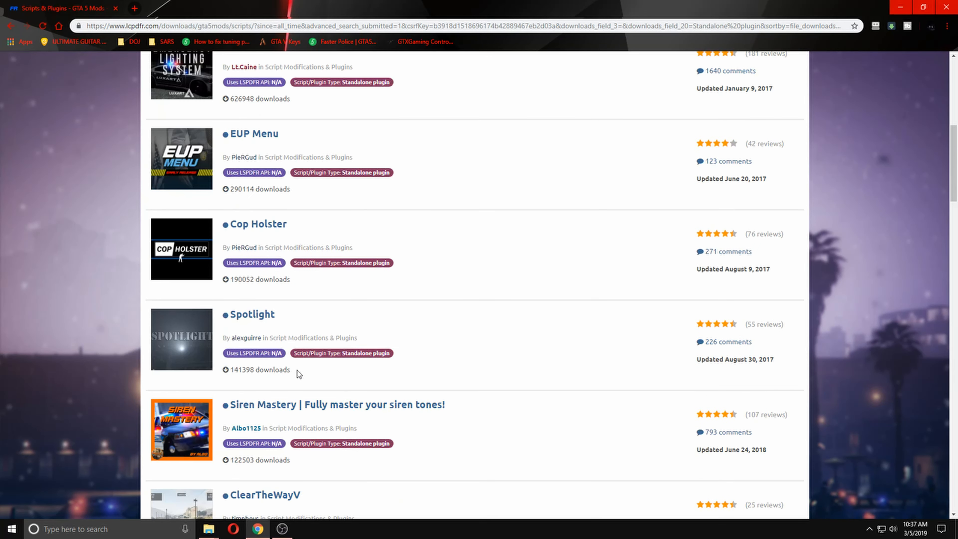
scroll(308, 326, down, 2)
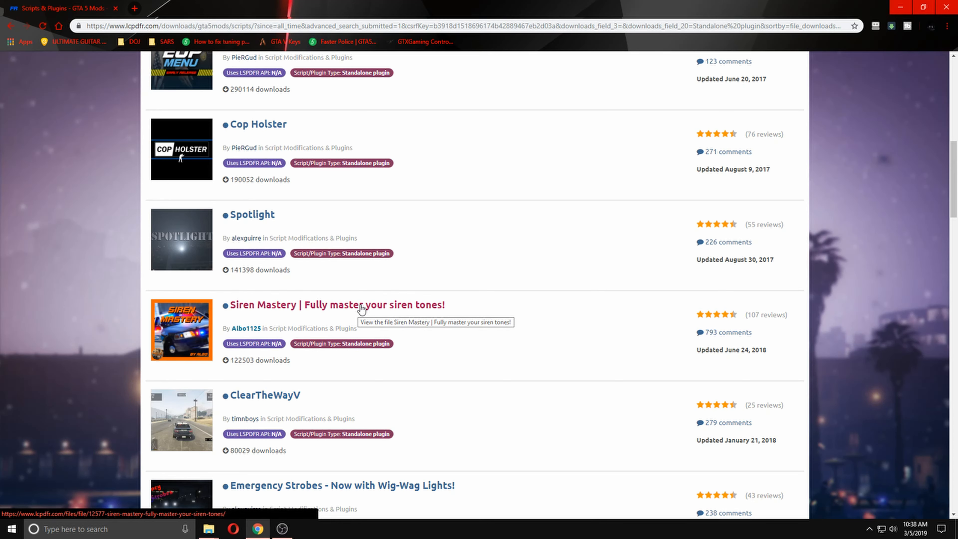
scroll(361, 309, down, 5)
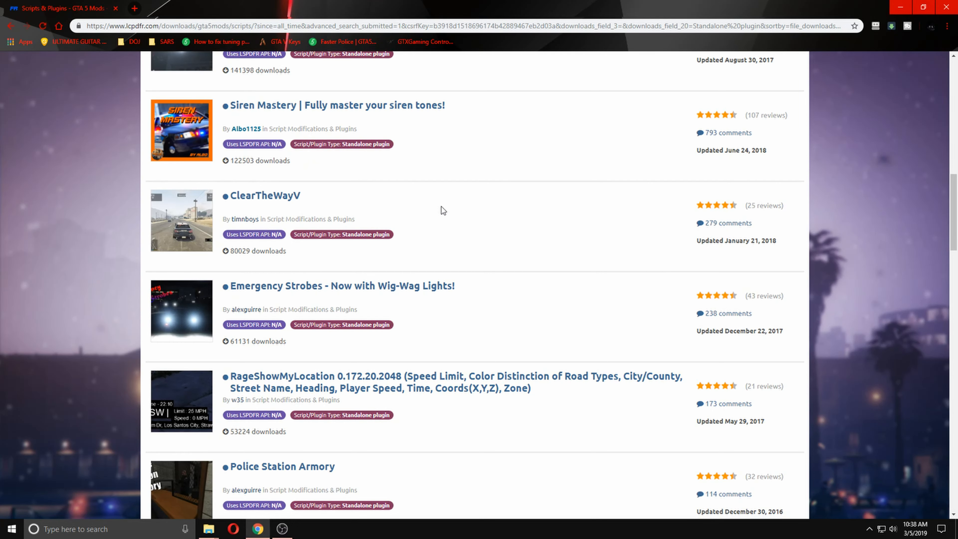
Look through the rest of the most-downloaded standalone plugins down to the end of the first page of results.
scroll(447, 280, down, 7)
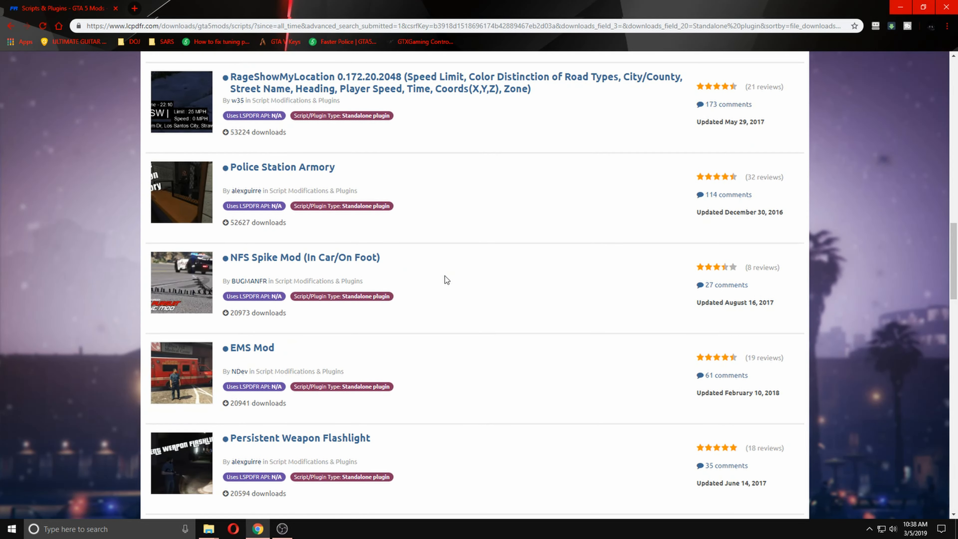
scroll(446, 280, down, 5)
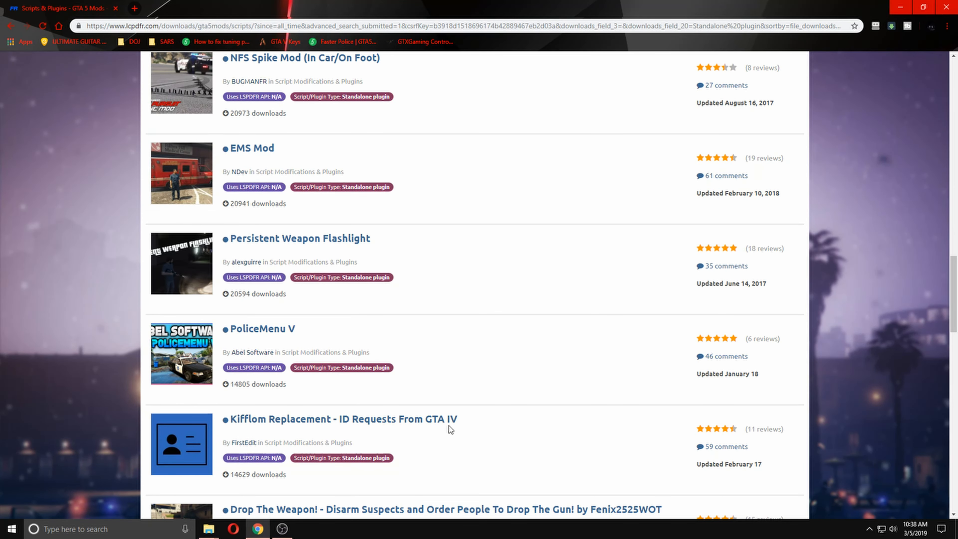
scroll(511, 427, down, 5)
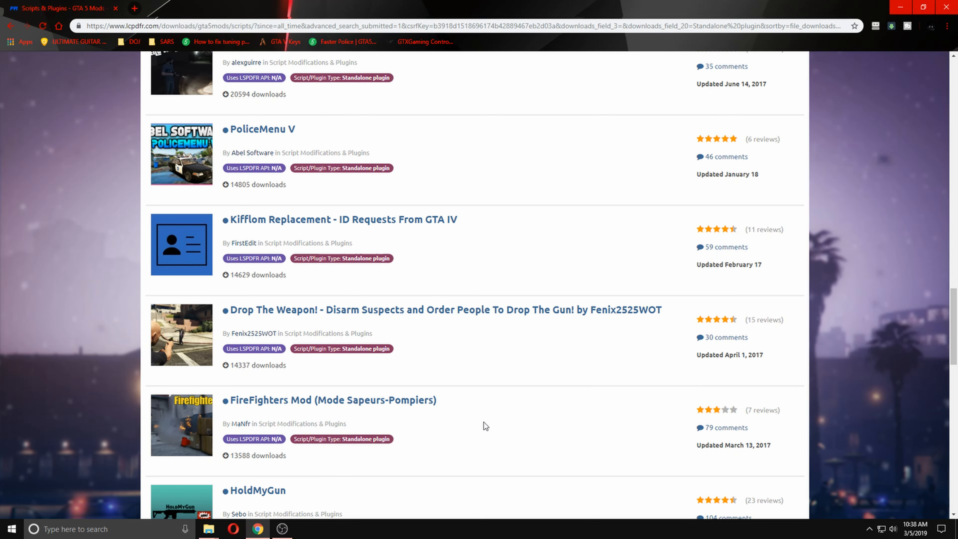
scroll(483, 422, down, 10)
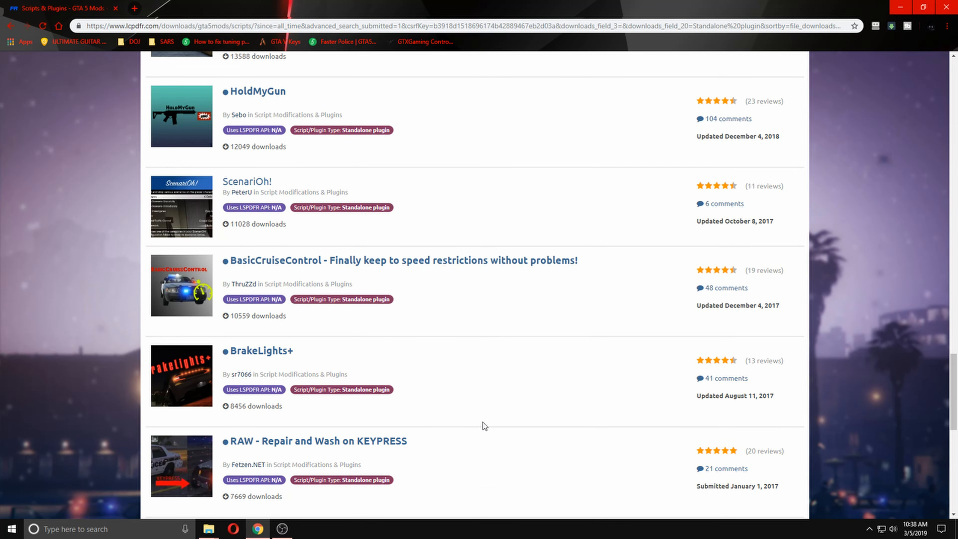
scroll(484, 425, down, 10)
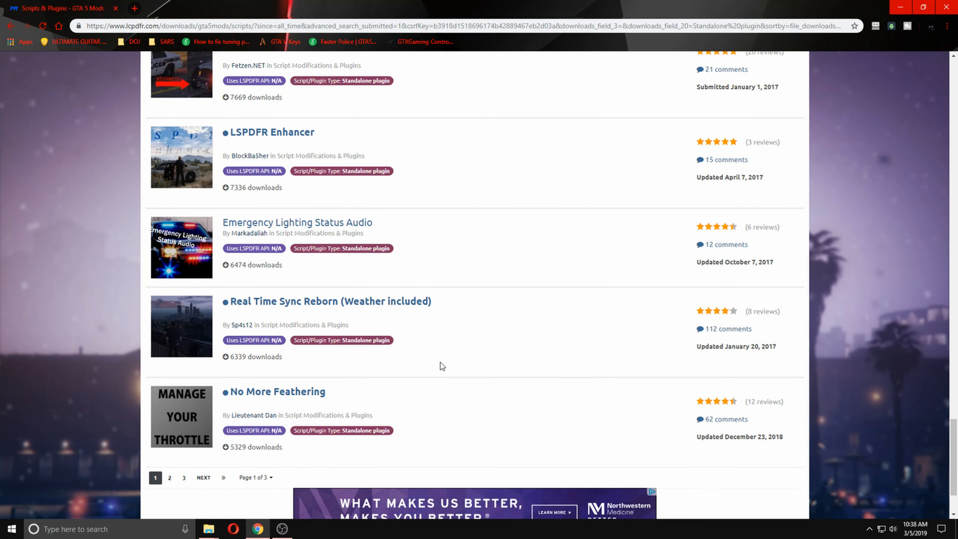
scroll(440, 363, up, 8)
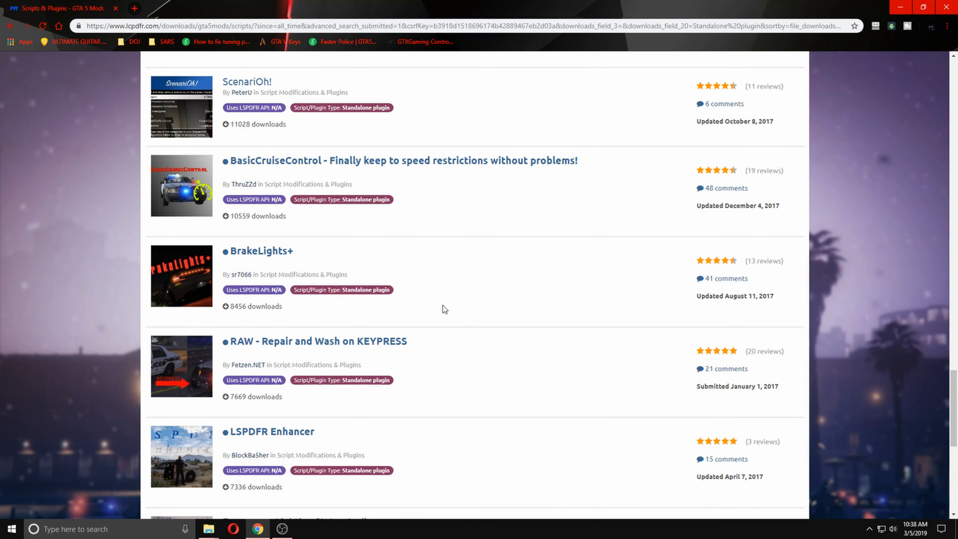
scroll(444, 304, up, 18)
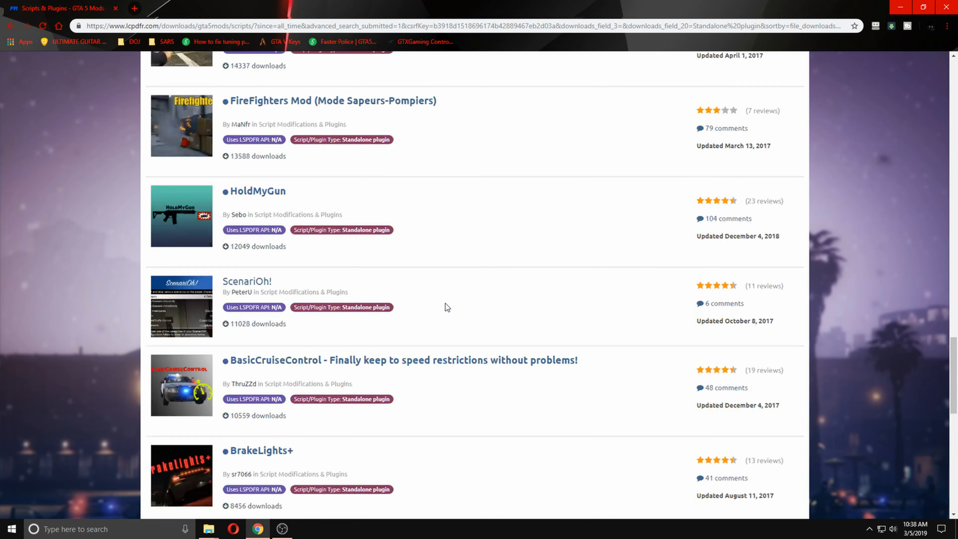
scroll(445, 305, up, 20)
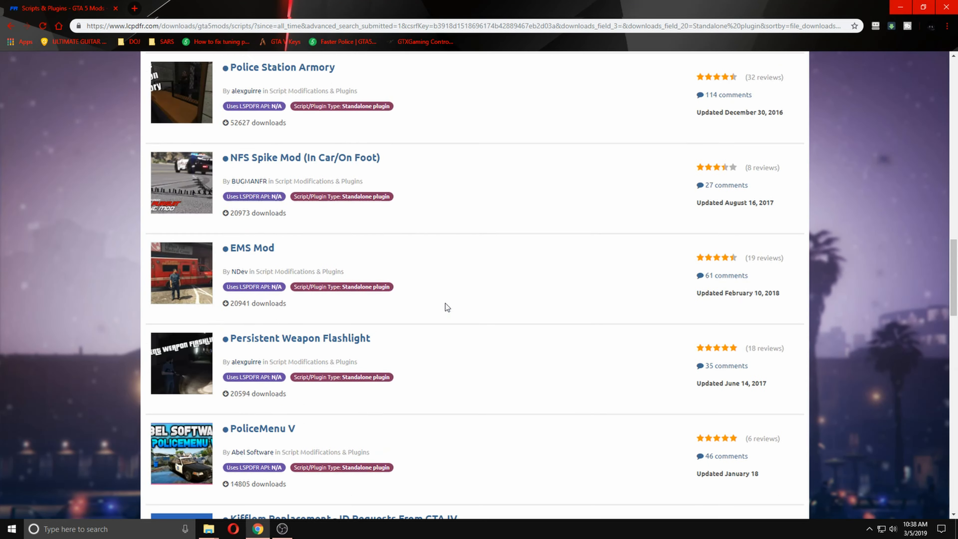
scroll(446, 304, up, 7)
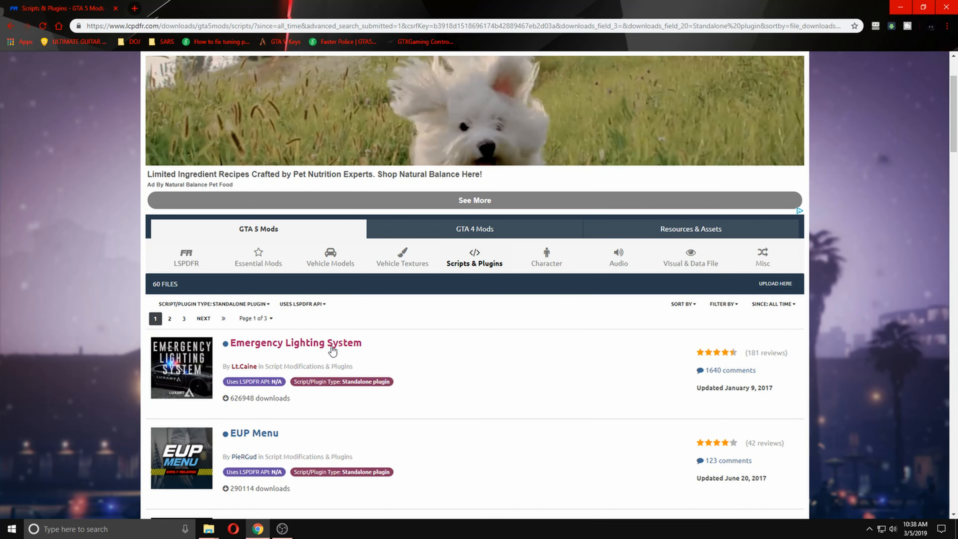
Reload the Scripts & Plugins category without filters and download Ultimate Backup (All In One Backup), agreeing to the download terms.
click(490, 267)
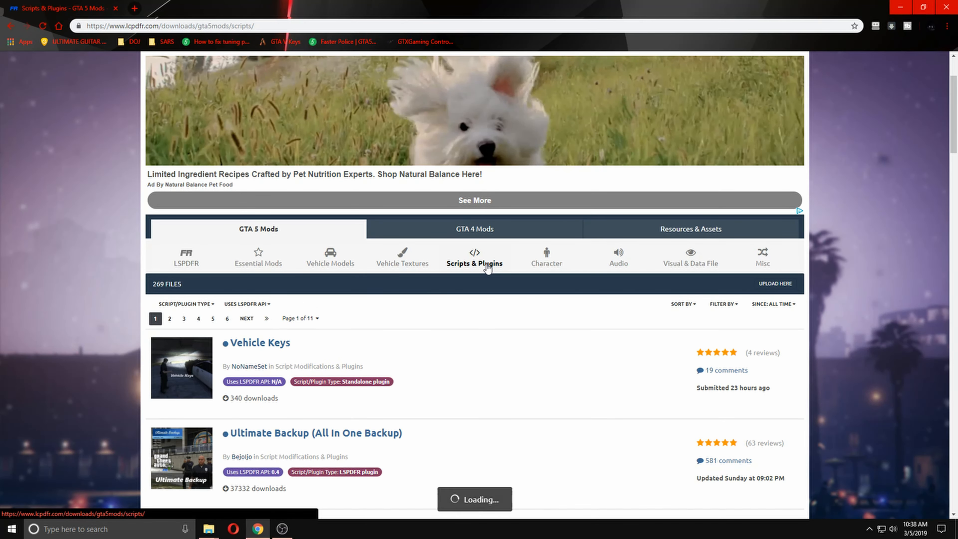
scroll(401, 366, down, 4)
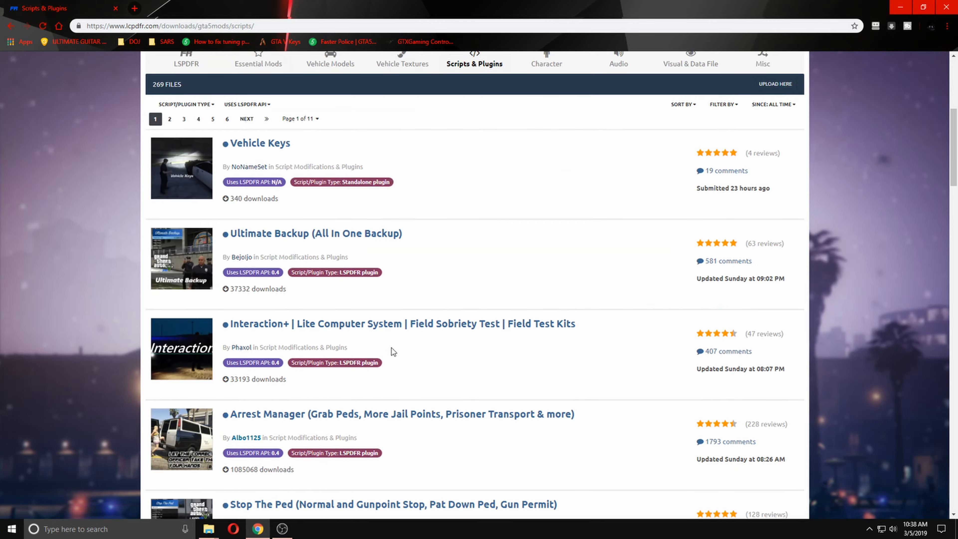
click(288, 234)
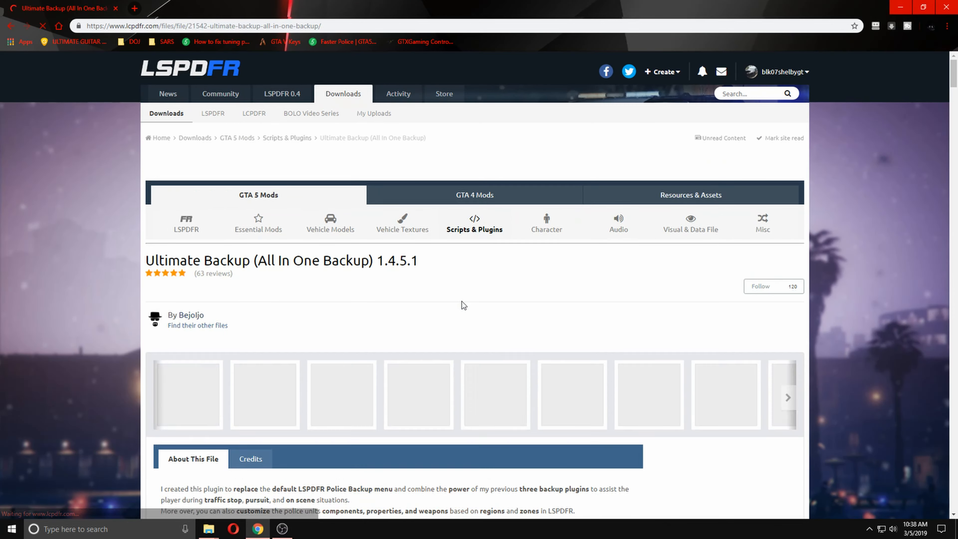
scroll(461, 301, down, 5)
click(713, 362)
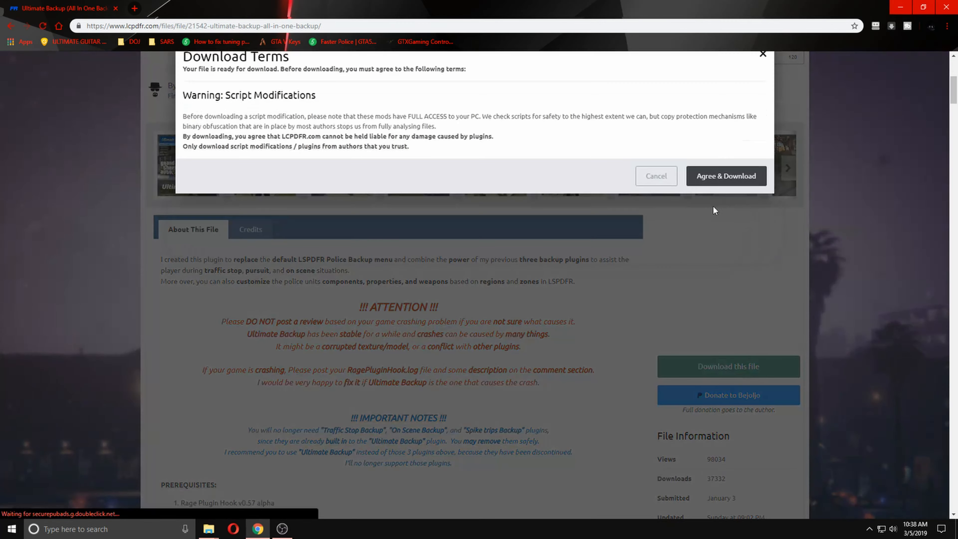
click(723, 213)
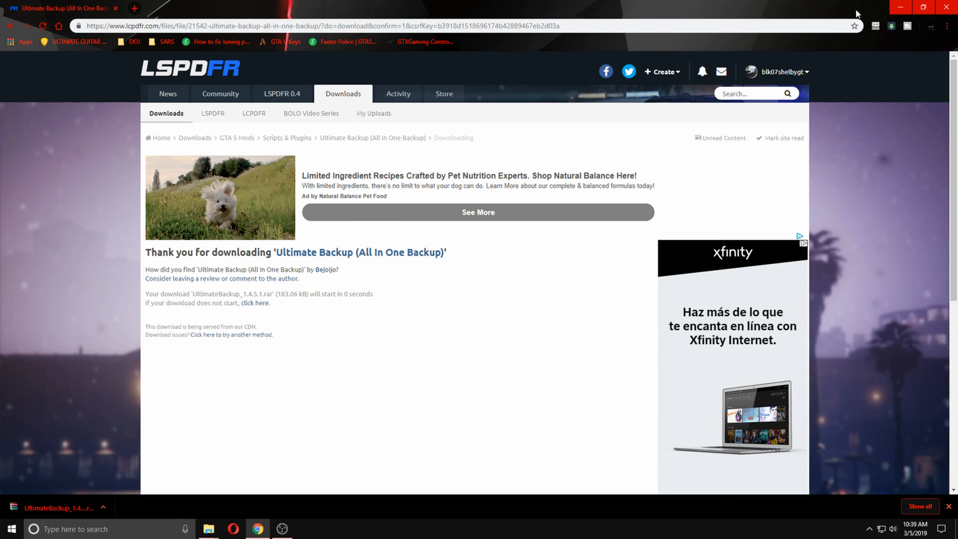
Examine the contents of the extracted UltimateBackup folder alongside the Albo1125.Common and RAGENativeUI DLLs on the desktop, and close the folder window.
click(900, 7)
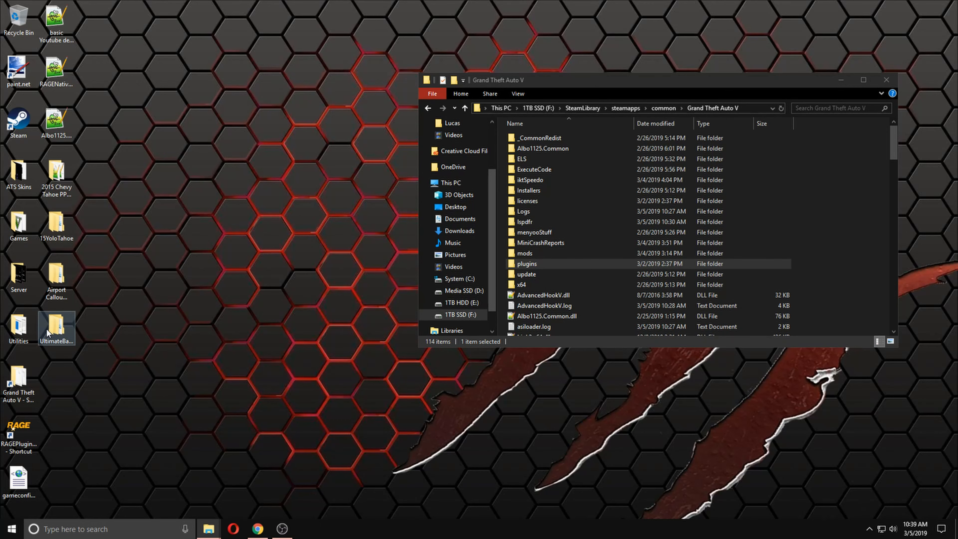
double_click(47, 328)
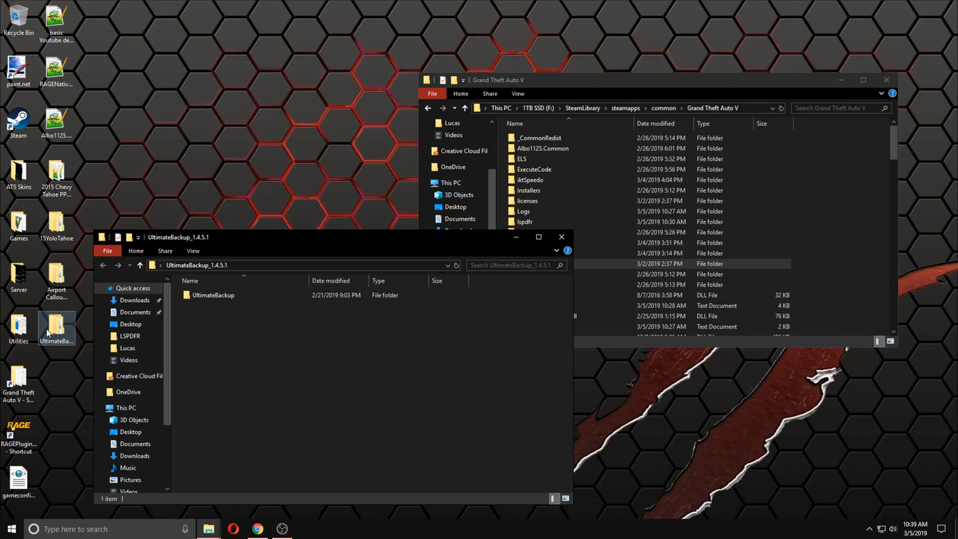
double_click(237, 295)
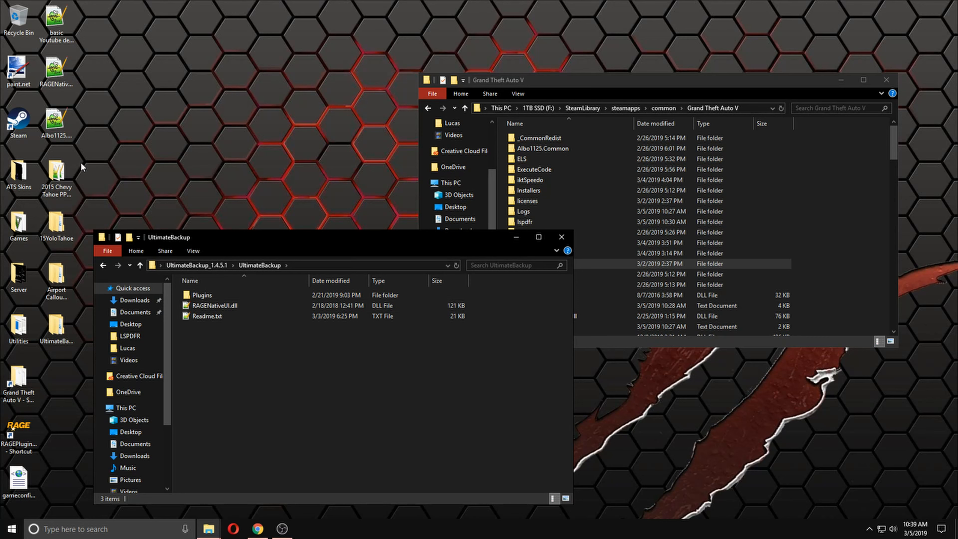
click(61, 141)
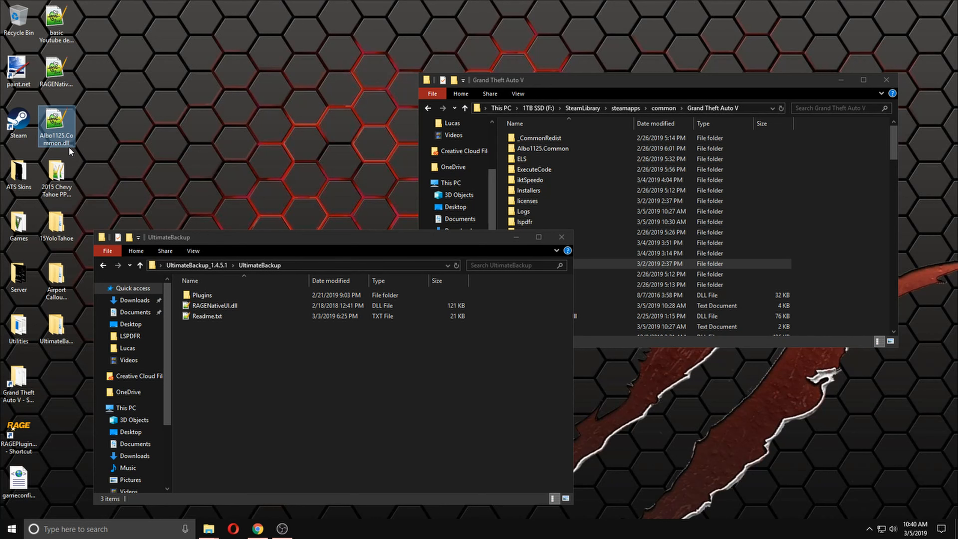
mouse_move(70, 151)
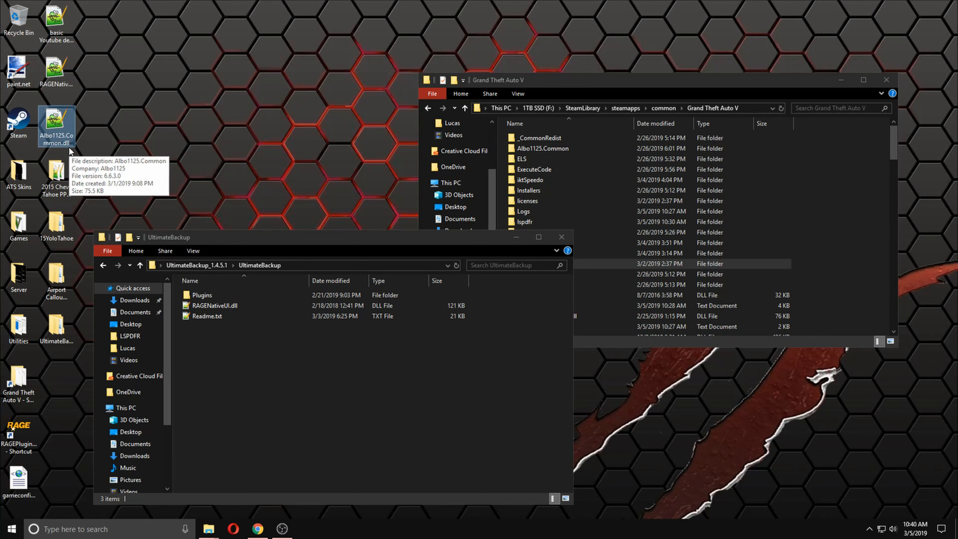
mouse_move(58, 80)
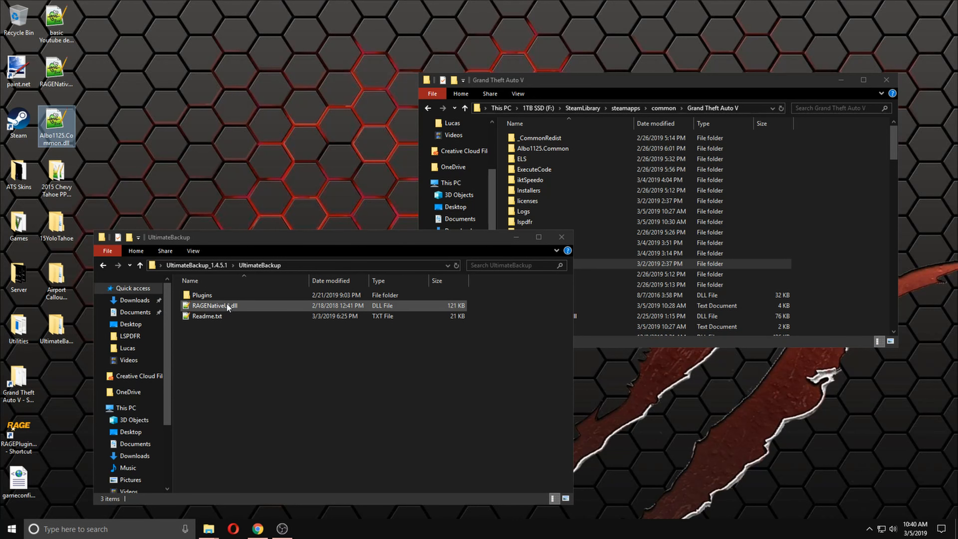
click(562, 237)
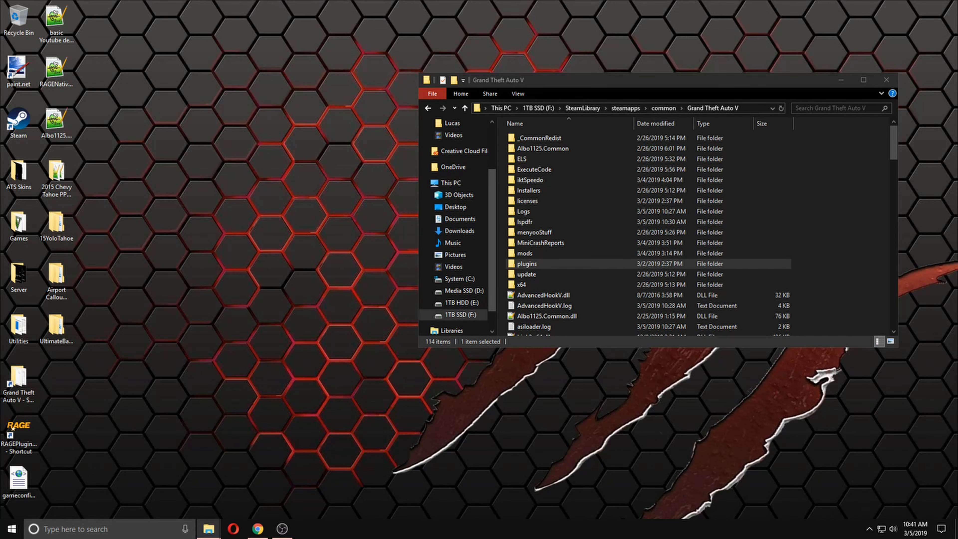
Switch back to Chrome, open the GTA 5 Scripts & Plugins downloads, and look through the unfiltered list.
click(260, 528)
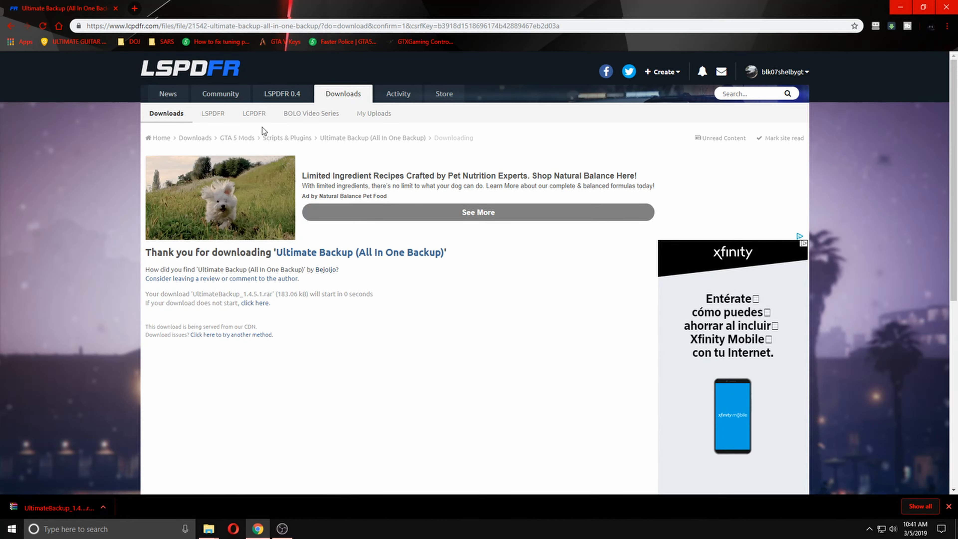
click(281, 94)
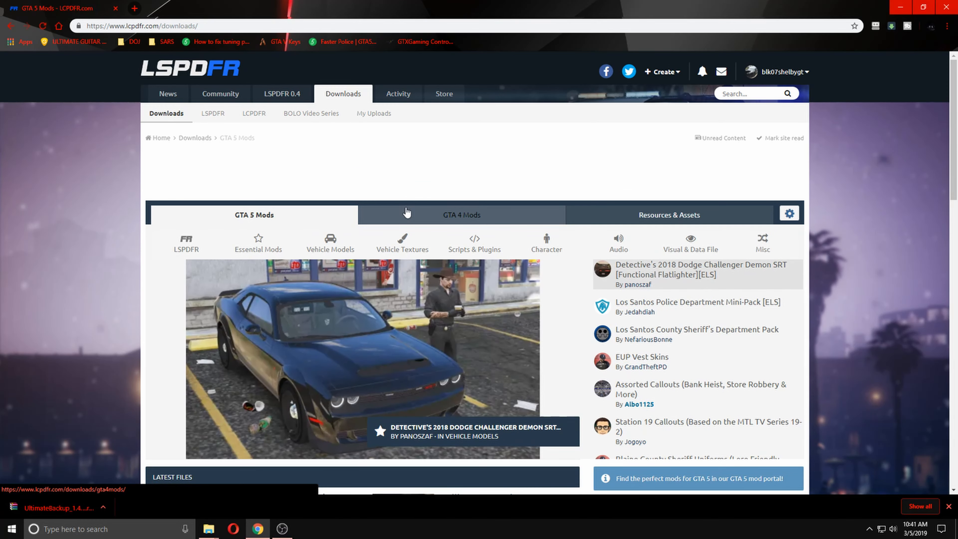
click(487, 256)
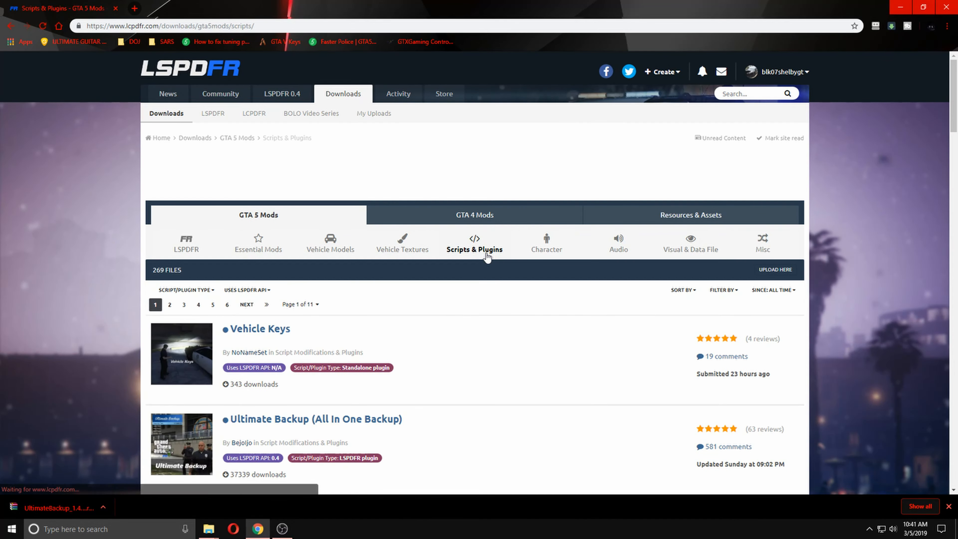
scroll(483, 260, down, 5)
scroll(340, 351, down, 2)
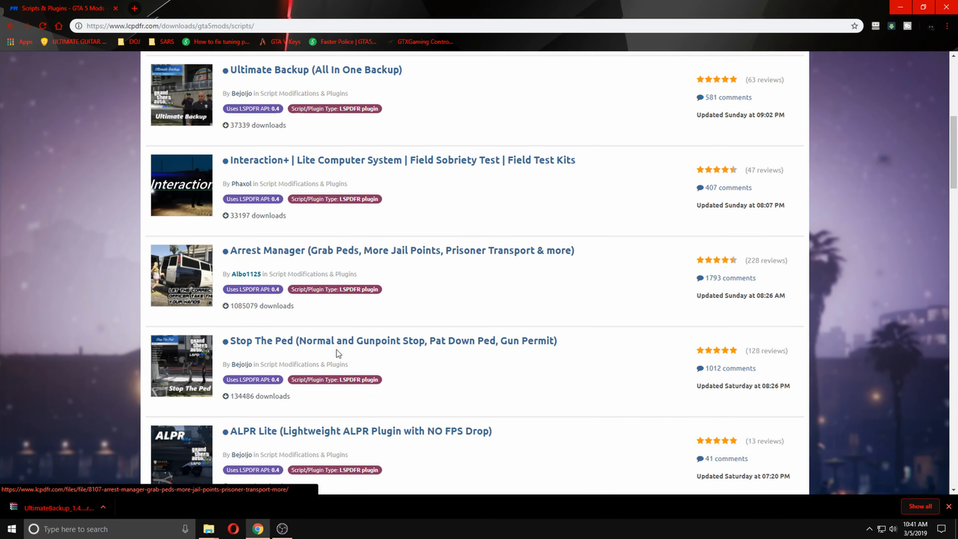
scroll(354, 361, down, 3)
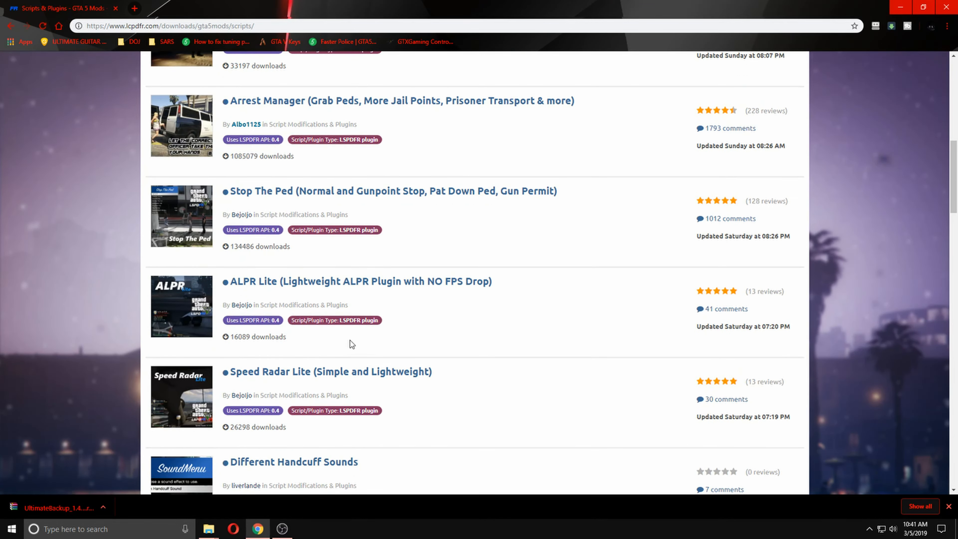
scroll(350, 338, down, 14)
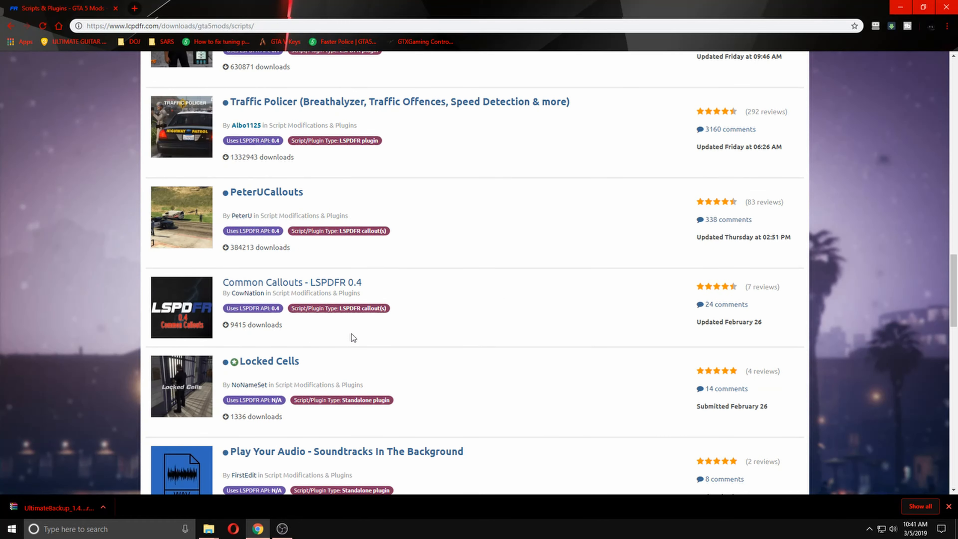
scroll(352, 334, up, 20)
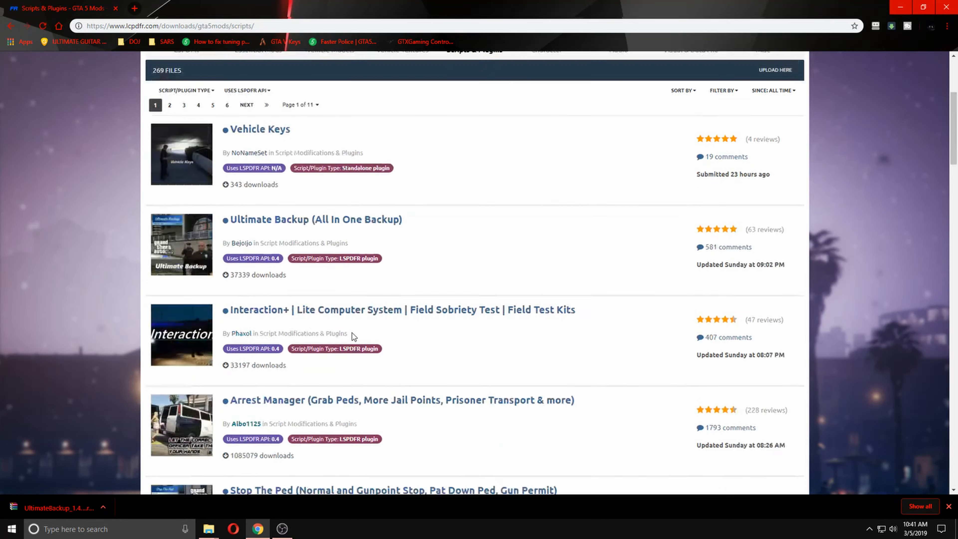
scroll(352, 332, up, 4)
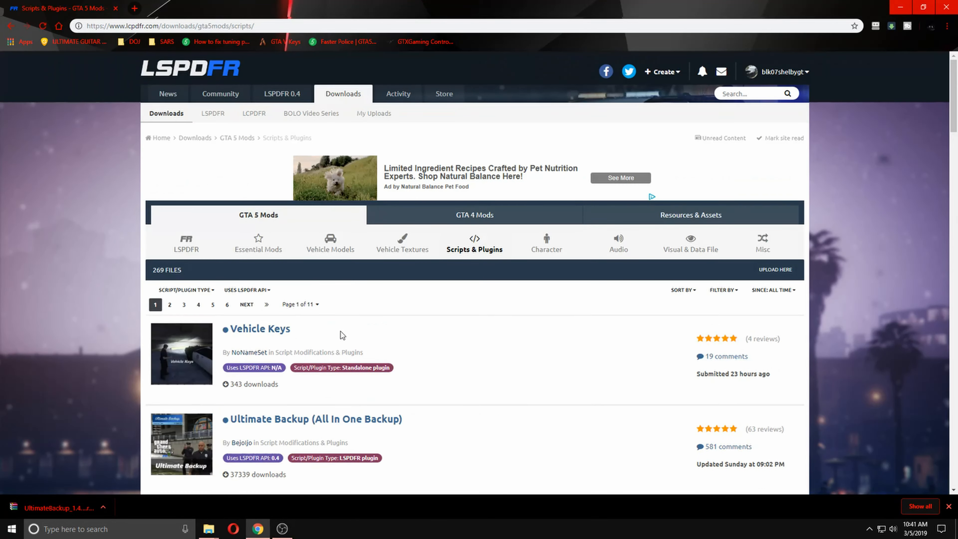
Filter the scripts and plugins to those using LSPDFR API 0.4 and look through the compatible plugins and callouts.
click(258, 297)
click(225, 366)
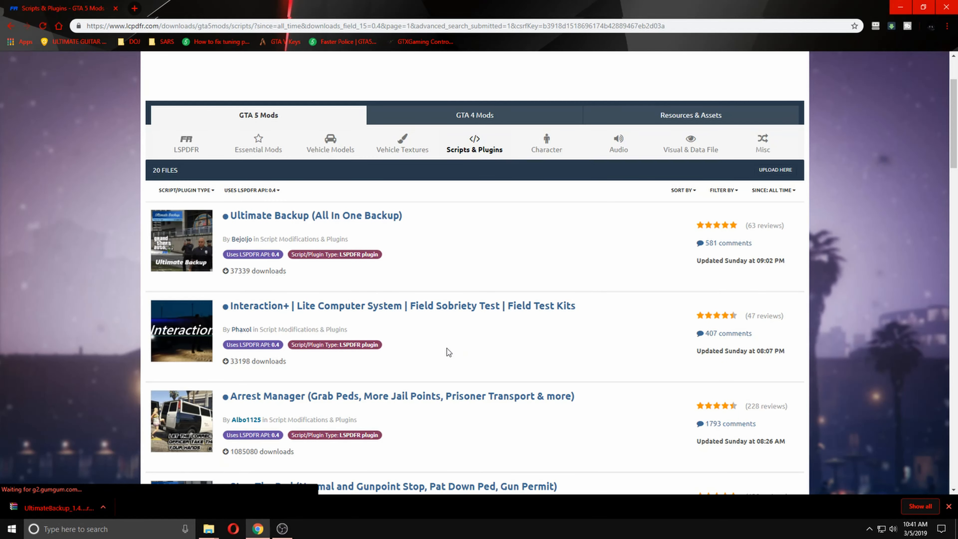
scroll(419, 271, down, 5)
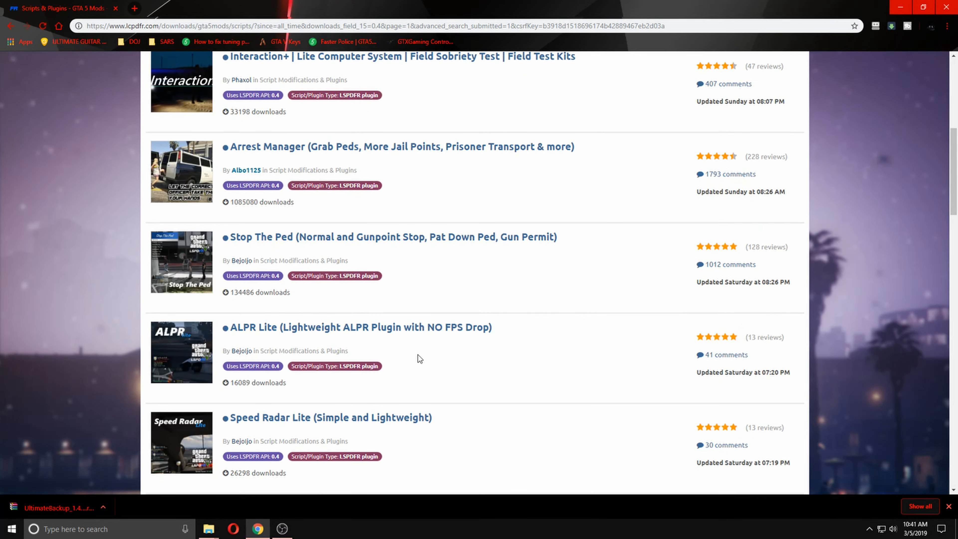
scroll(420, 358, down, 4)
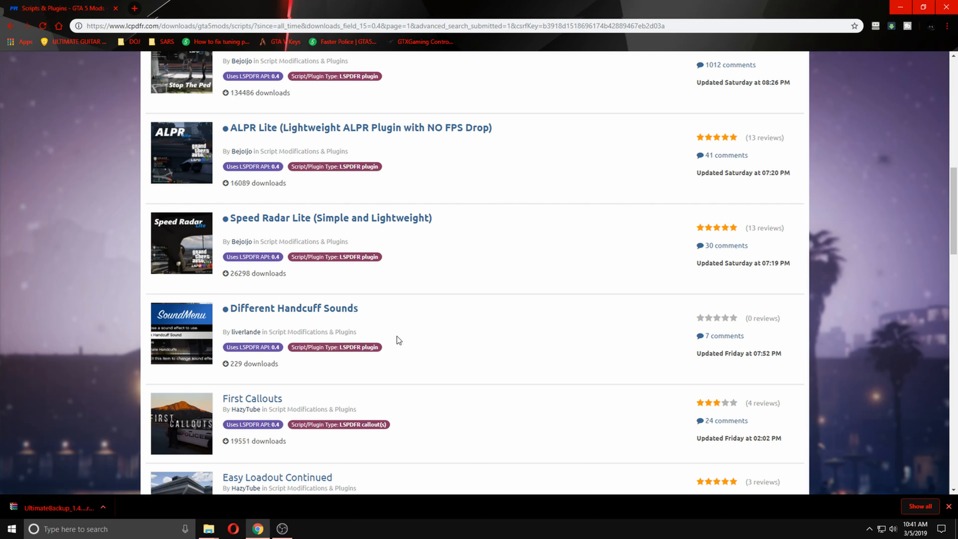
scroll(397, 337, down, 4)
scroll(397, 336, down, 5)
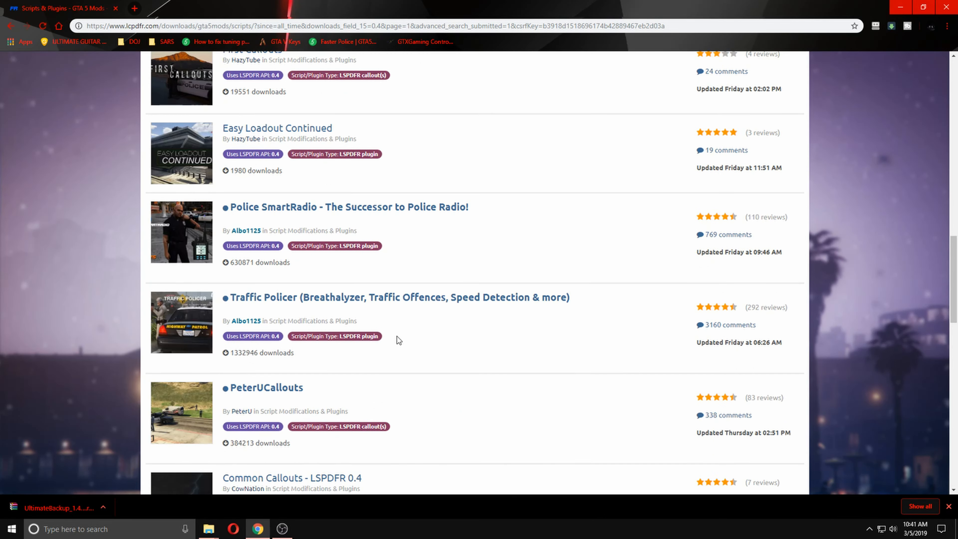
scroll(397, 336, down, 3)
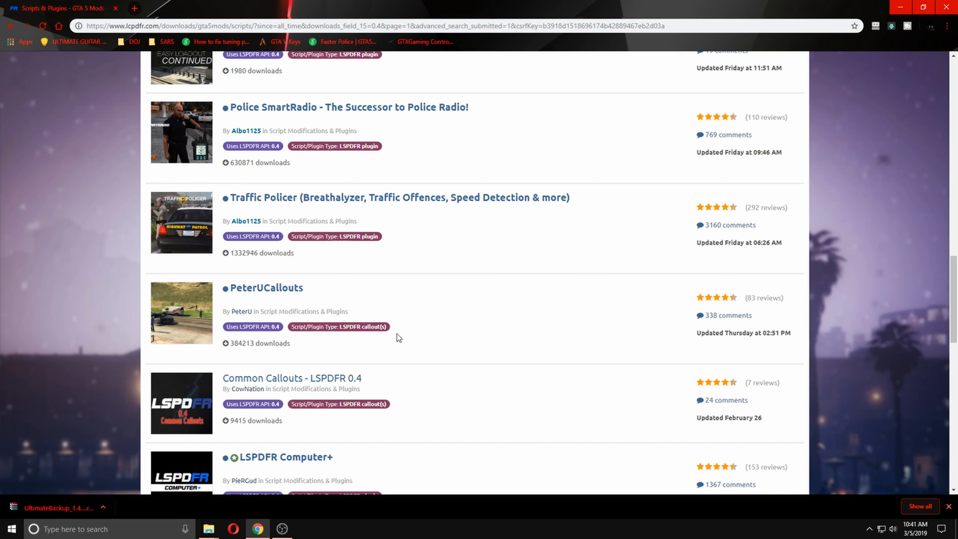
scroll(397, 334, down, 7)
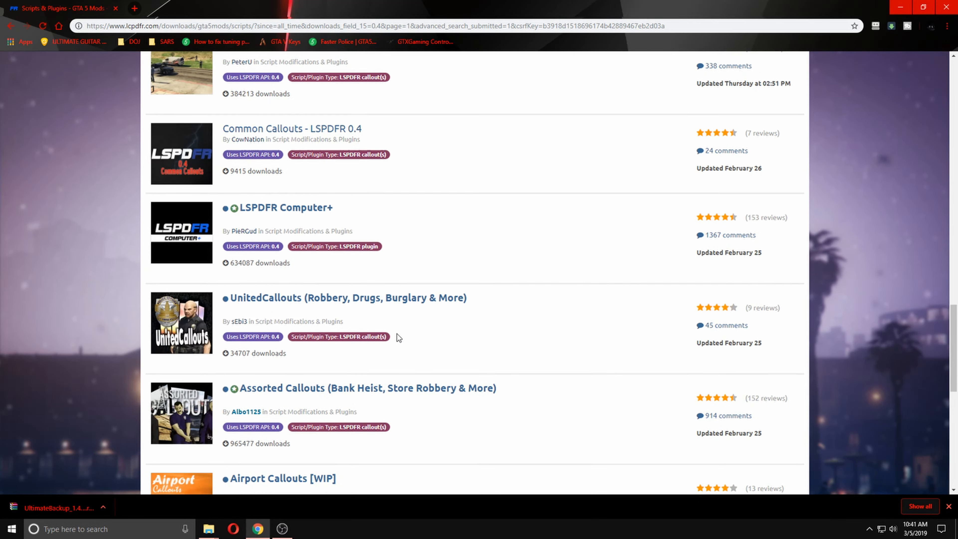
Look through the remaining LSPDFR API 0.4 plugins and callouts to the end of the list and return to its beginning.
scroll(397, 334, down, 5)
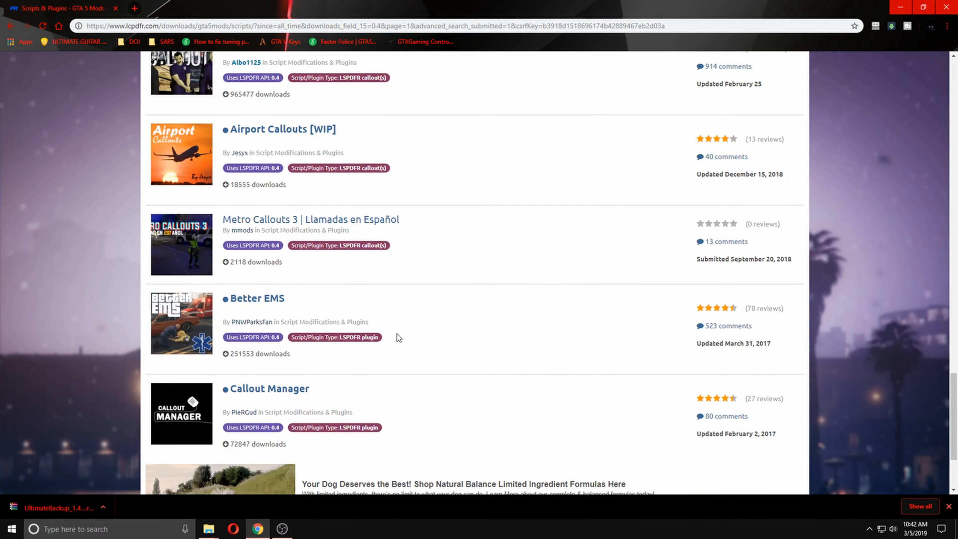
scroll(397, 334, down, 2)
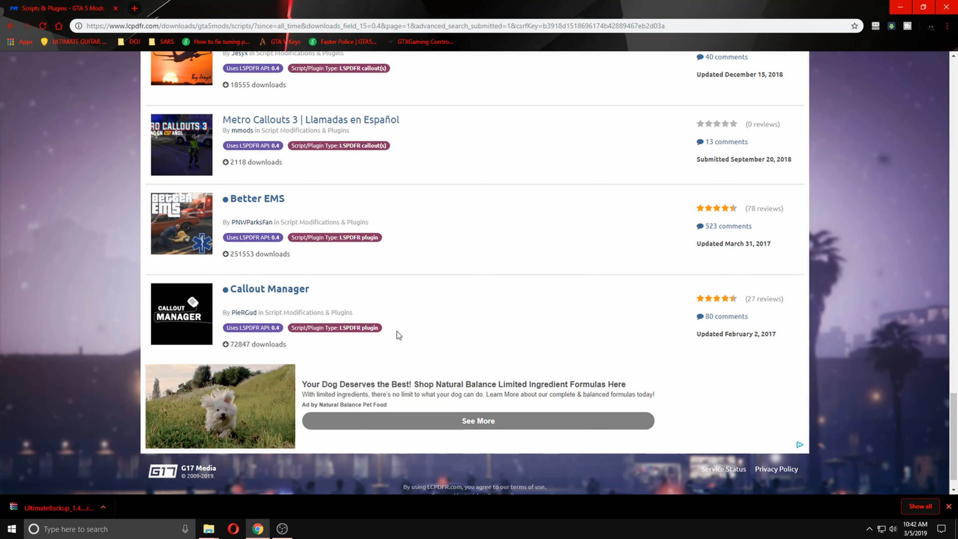
scroll(397, 331, up, 4)
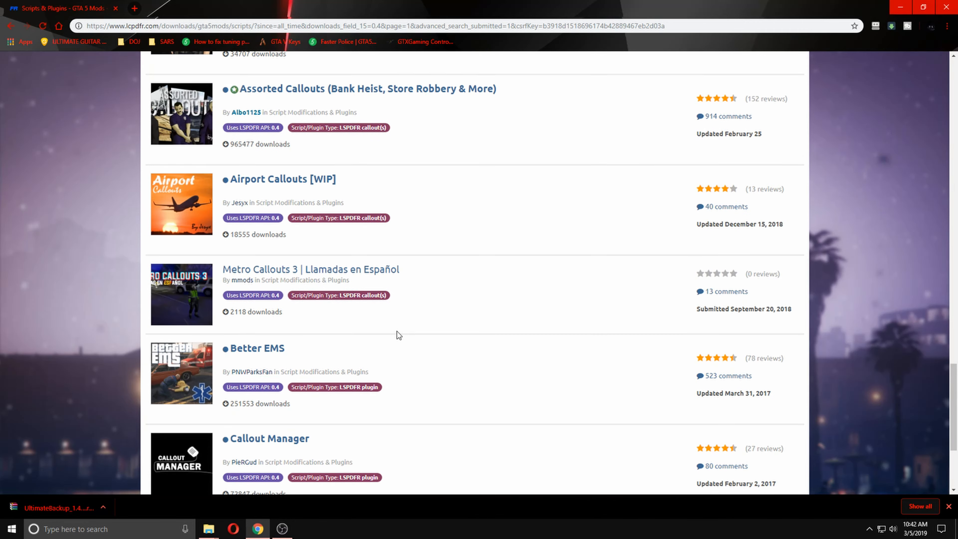
scroll(401, 326, up, 2)
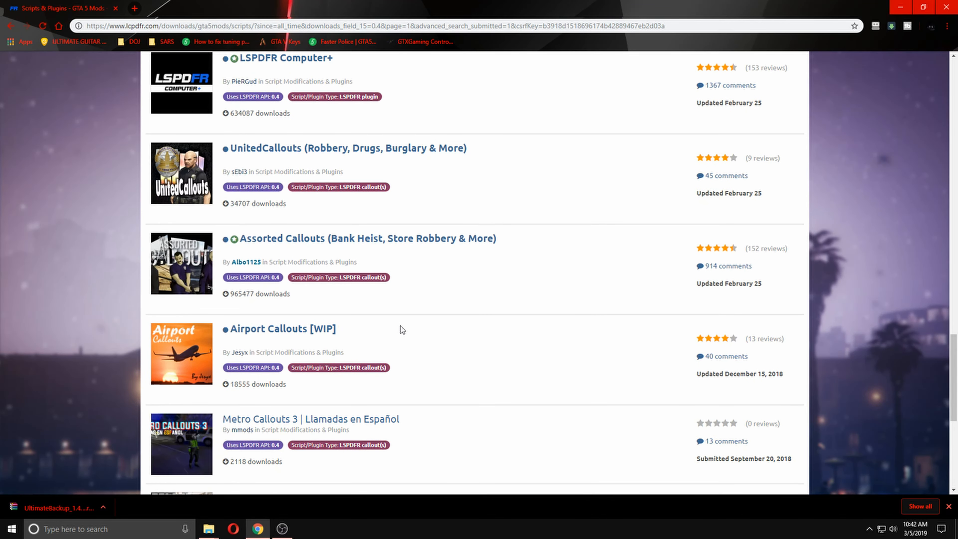
scroll(402, 330, up, 3)
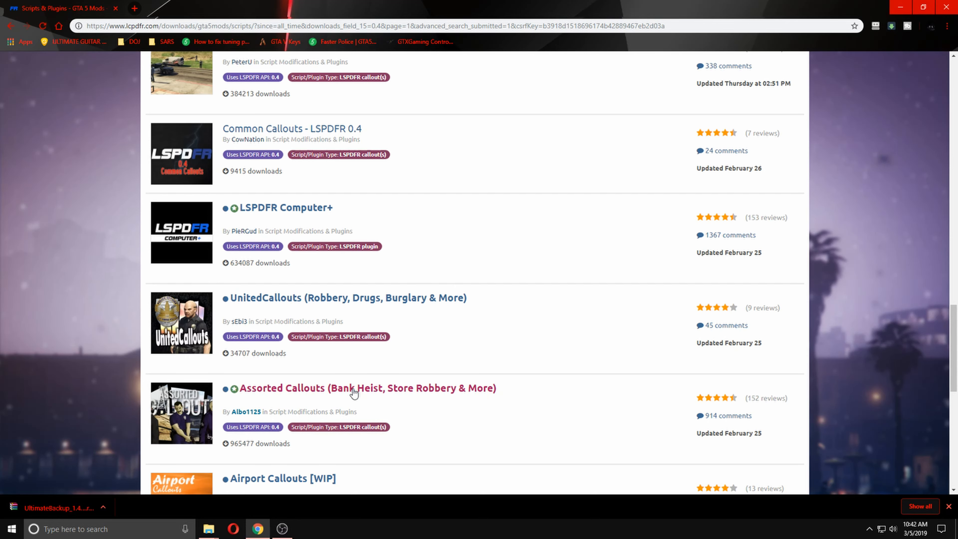
scroll(384, 389, up, 4)
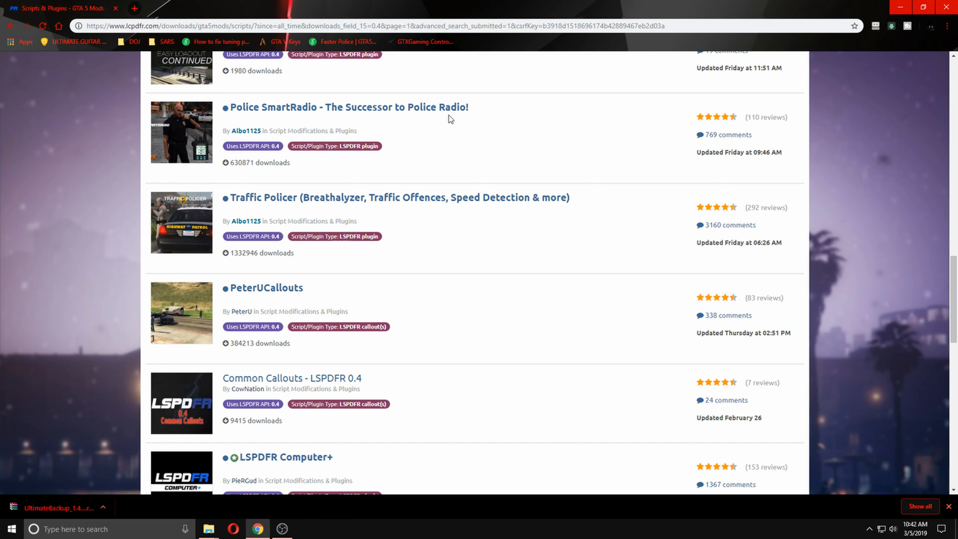
scroll(448, 115, up, 20)
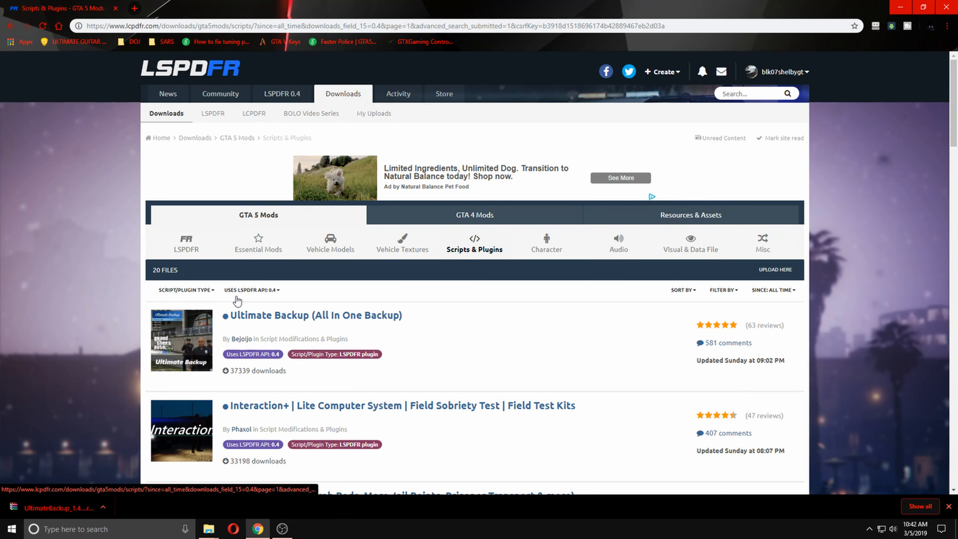
Check the version choices of the LSPDFR API filter and review the 0.4-compatible files once more.
click(268, 291)
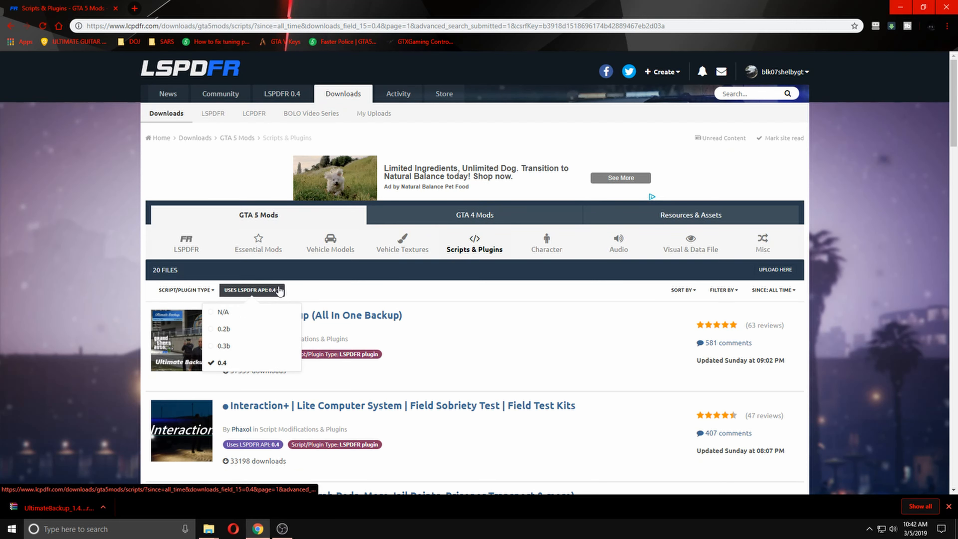
click(359, 290)
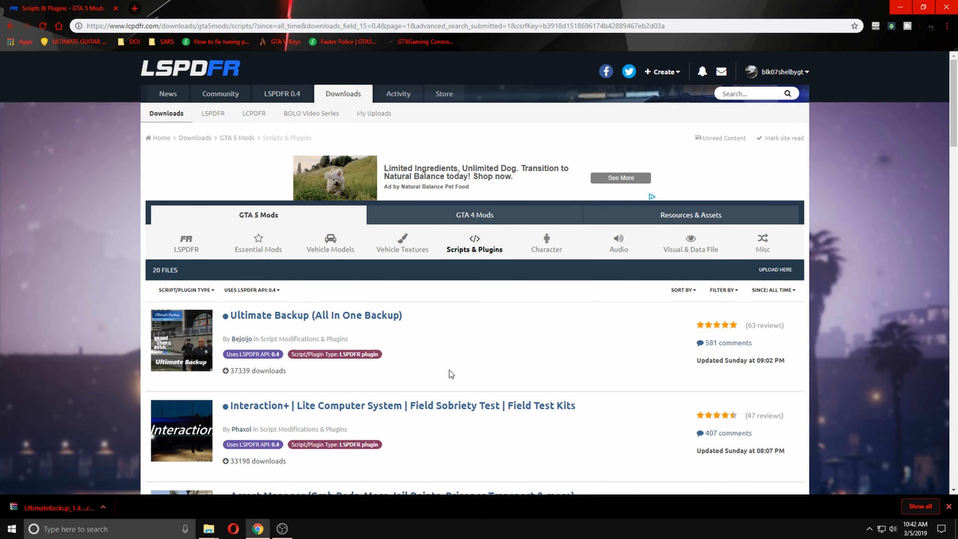
scroll(458, 366, down, 15)
scroll(458, 365, down, 10)
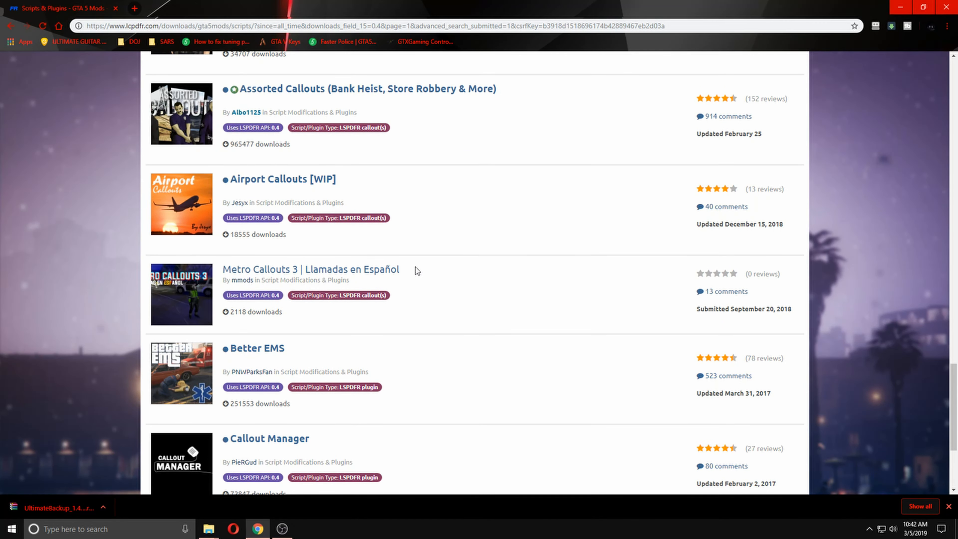
scroll(431, 286, down, 5)
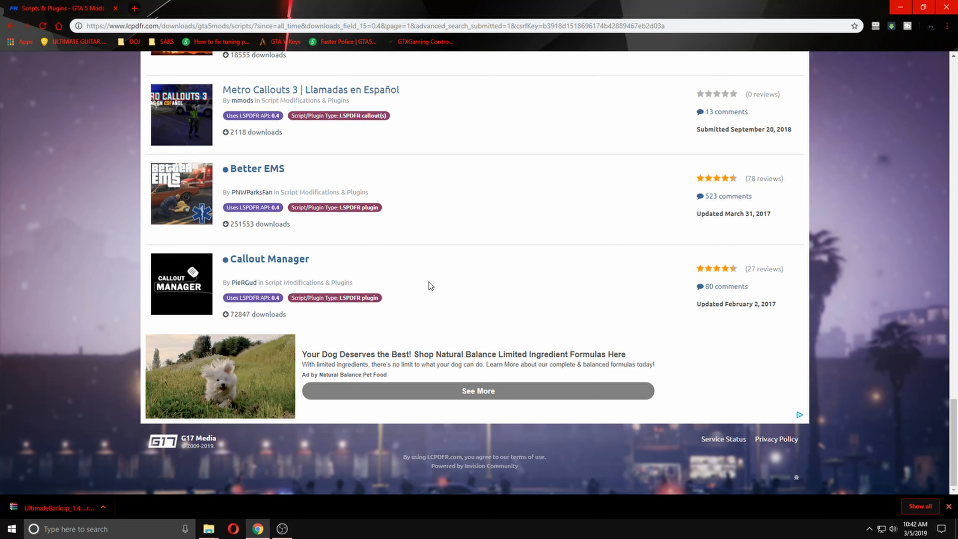
scroll(431, 285, up, 7)
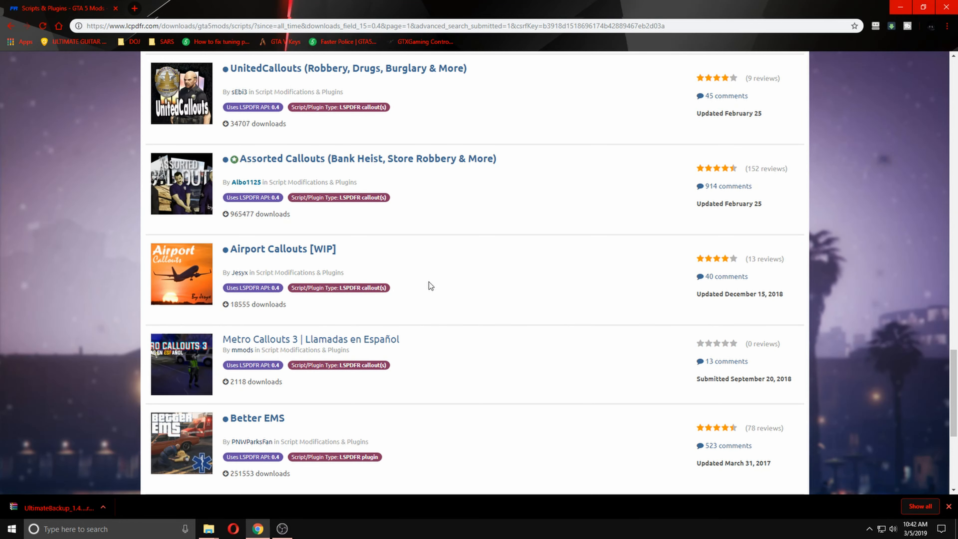
scroll(430, 286, up, 12)
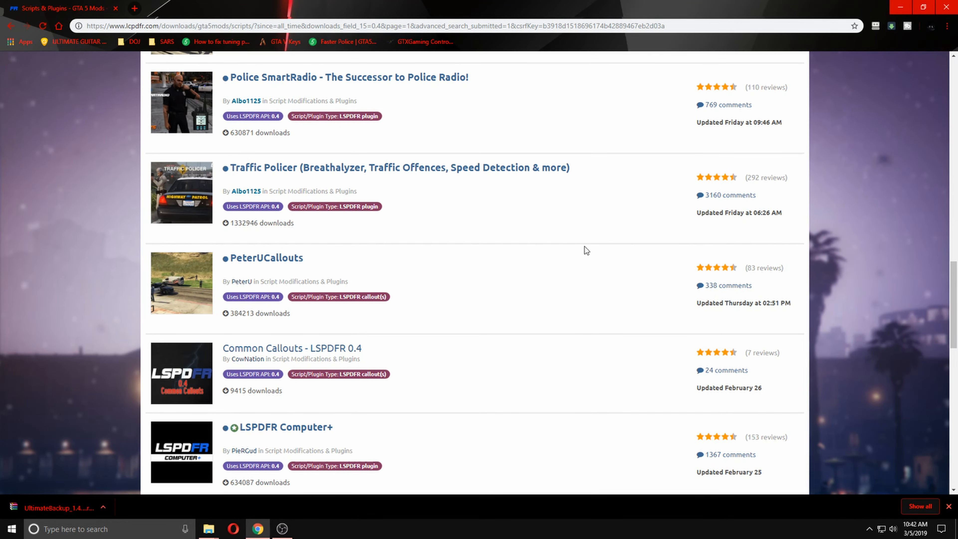
Open the Police SmartRadio page, agree to the download terms and download PoliceSmartRadio 1.2.0.0 by Albo1125 RPH0.51orhigher.zip.
scroll(529, 261, up, 7)
scroll(389, 287, down, 4)
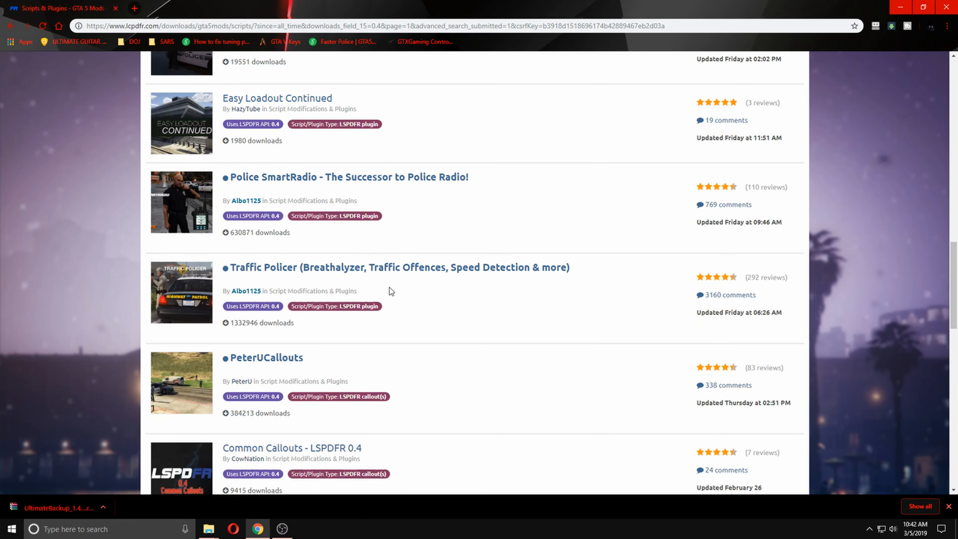
click(393, 178)
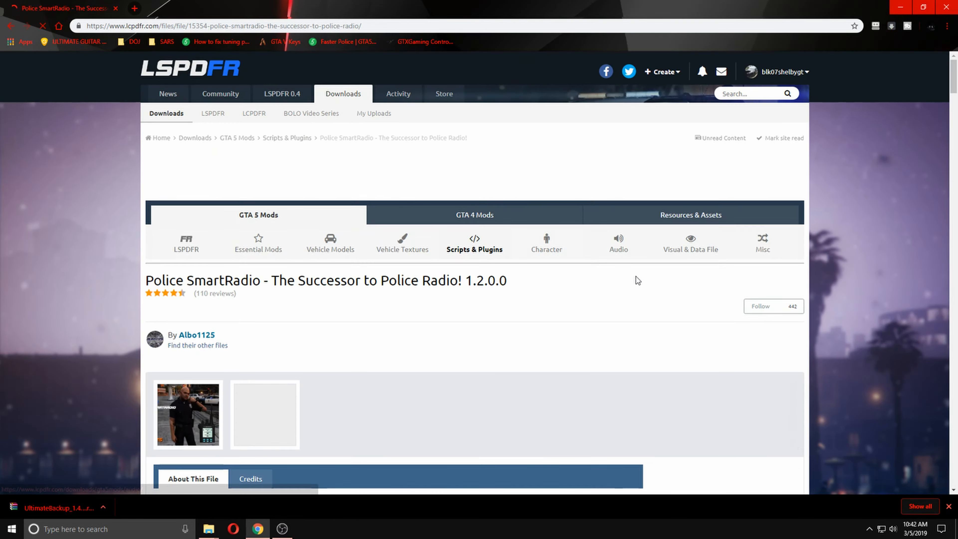
scroll(652, 295, down, 7)
click(728, 367)
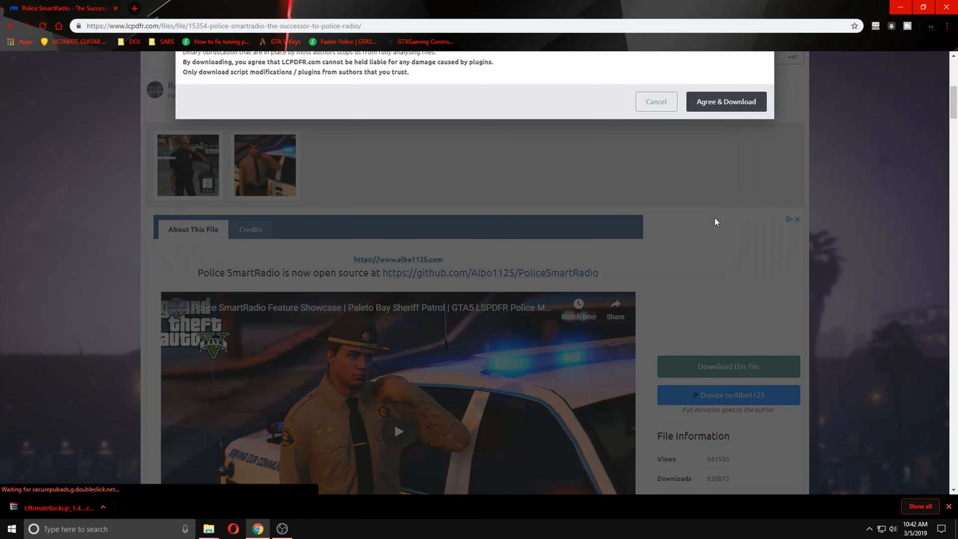
click(719, 109)
scroll(672, 125, up, 5)
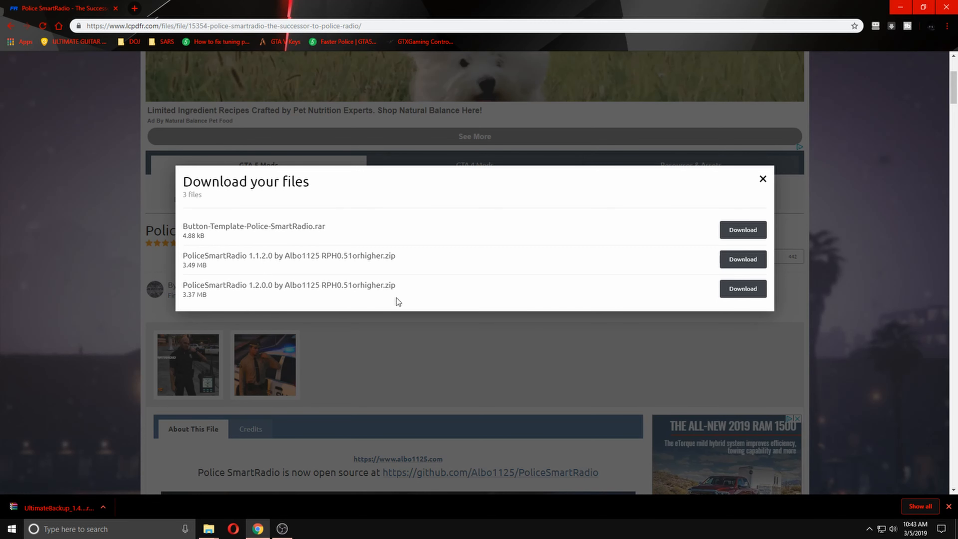
click(746, 292)
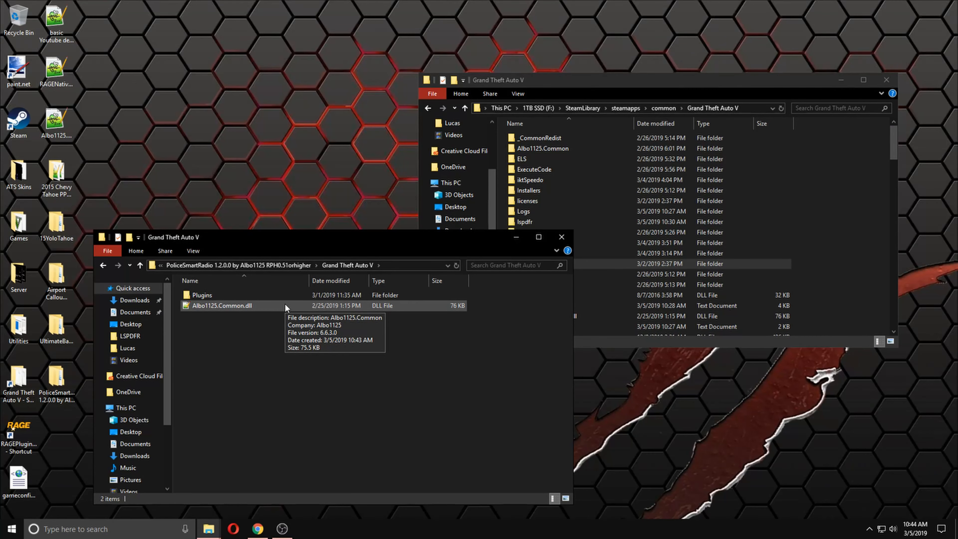
Examine the Grand Theft Auto V game folder for Albo1125.Common.dll and the other DLLs, minimize it and close the extracted PoliceSmartRadio folder.
double_click(854, 72)
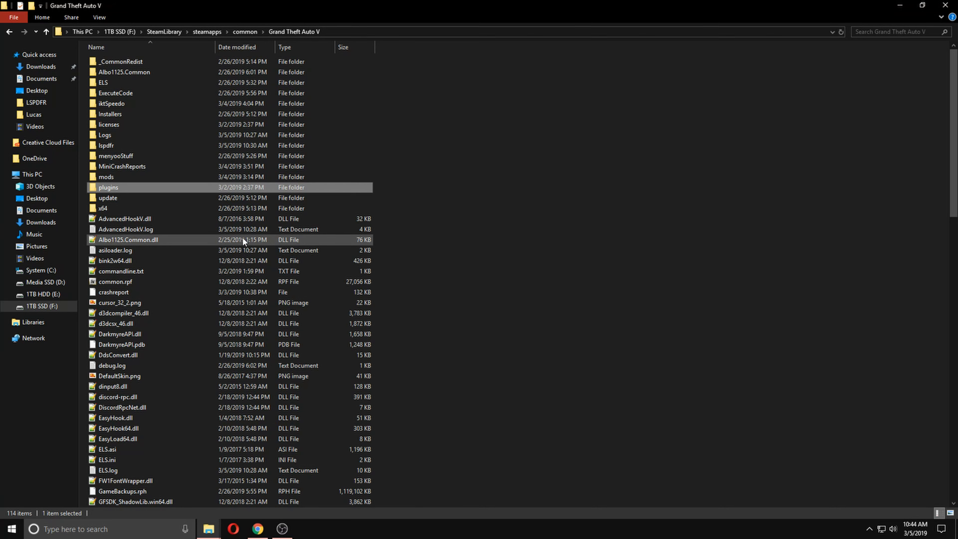
scroll(243, 238, down, 12)
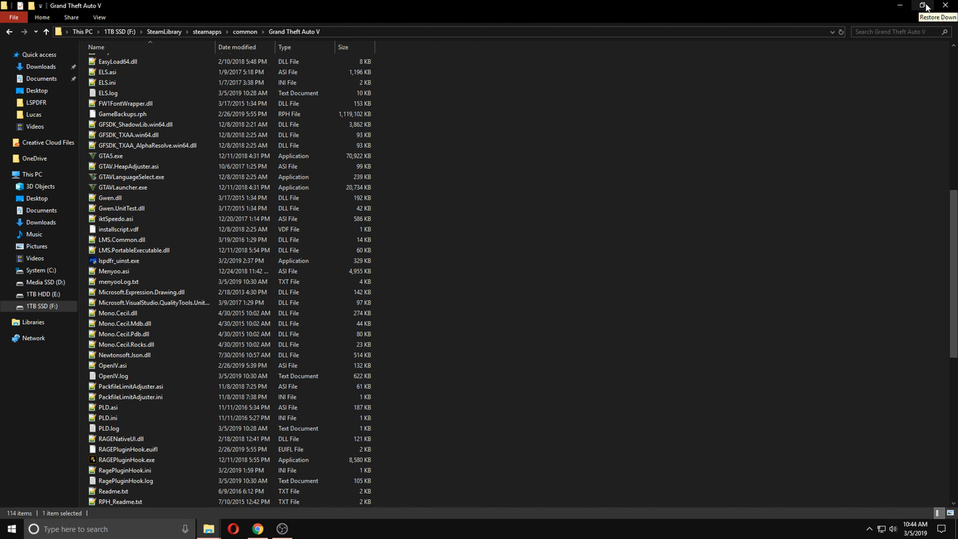
click(902, 7)
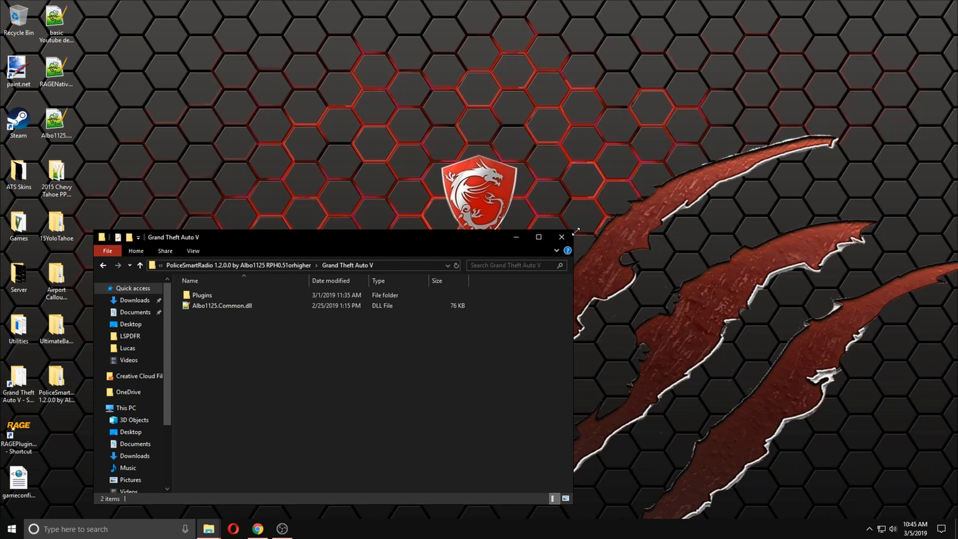
click(561, 238)
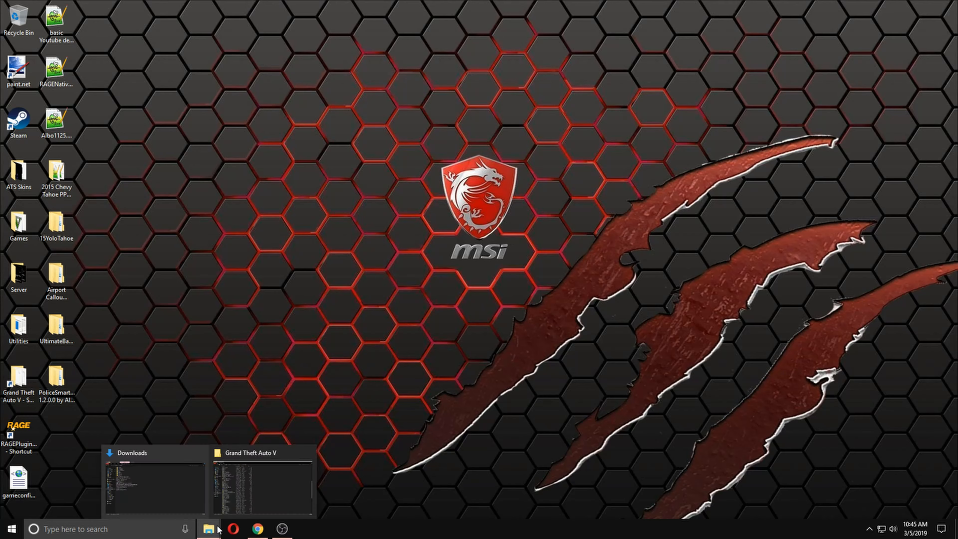
Bring back the Grand Theft Auto V game folder and open its plugins\LSPDFR subfolder.
click(255, 479)
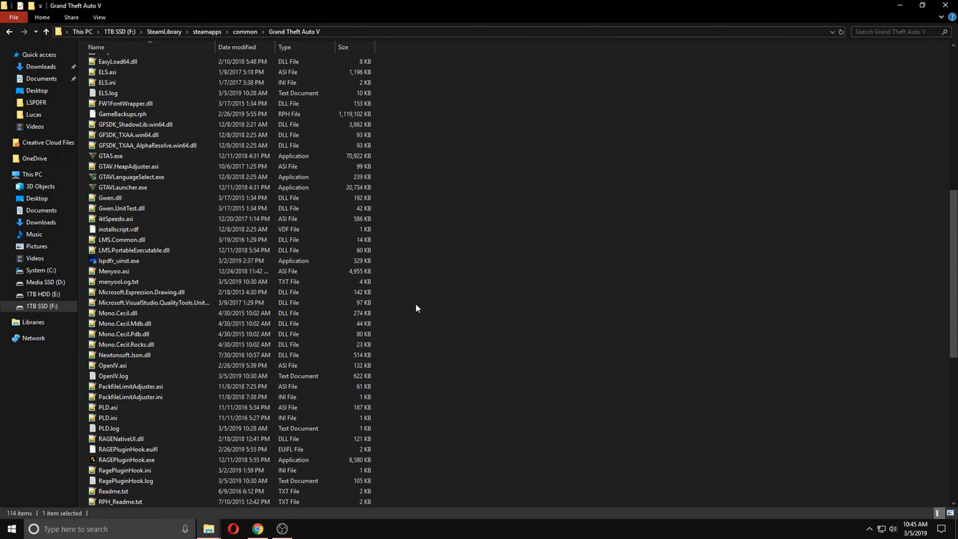
scroll(416, 304, up, 3)
scroll(408, 291, up, 3)
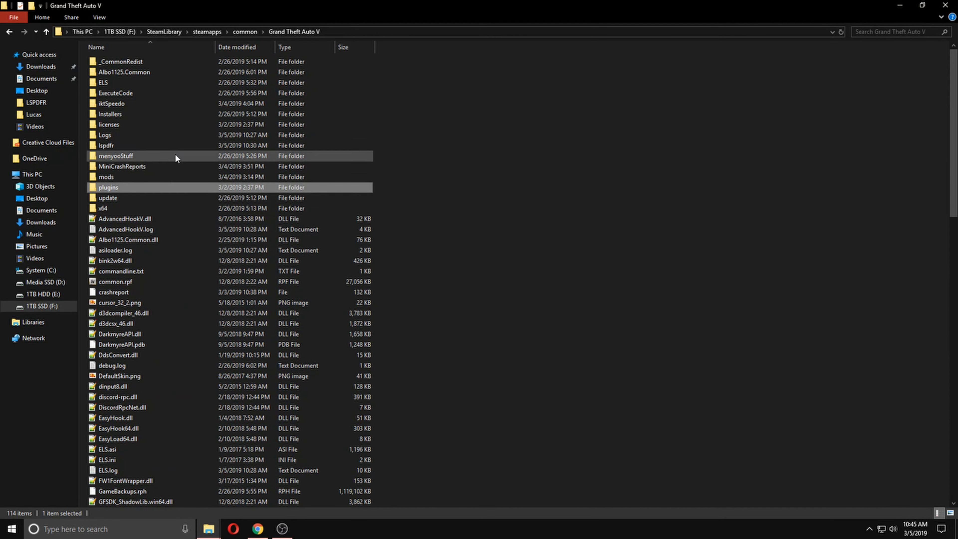
double_click(160, 187)
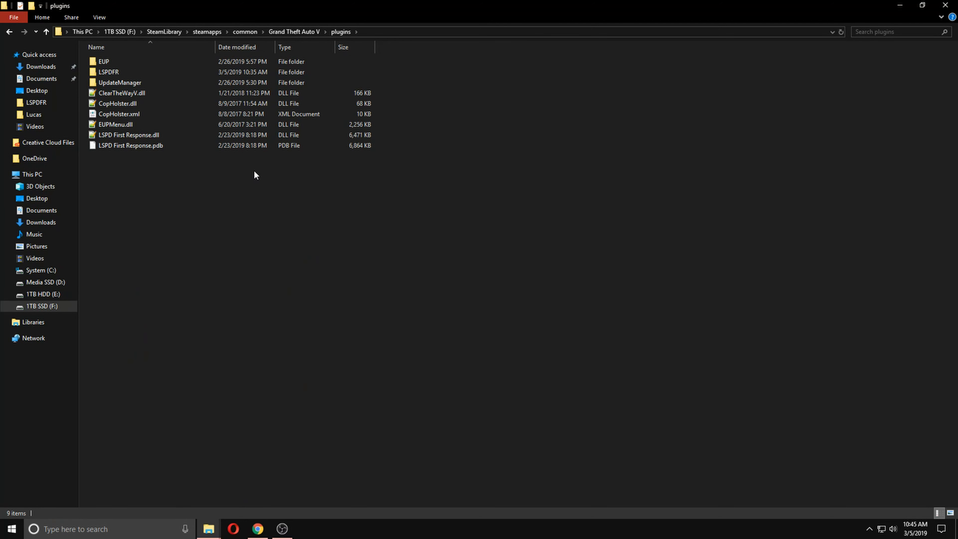
double_click(129, 74)
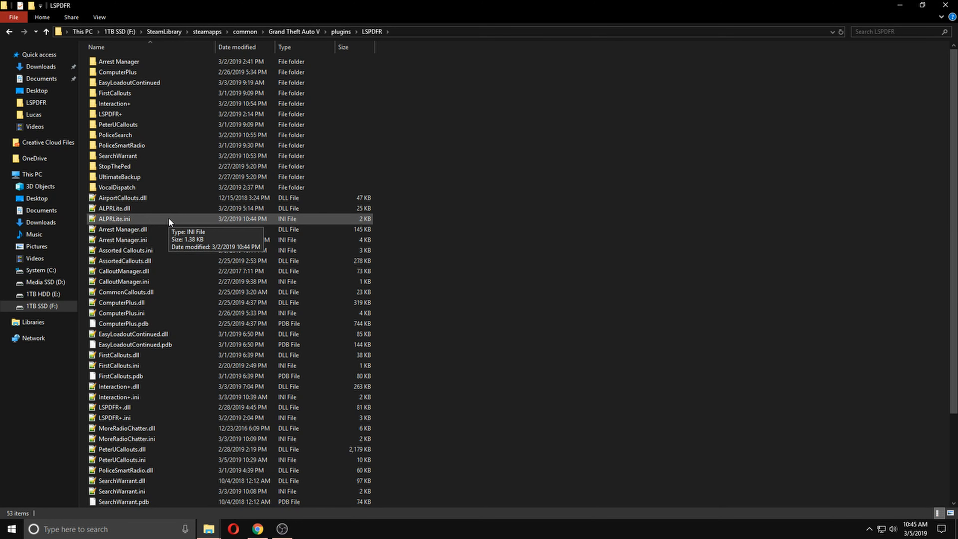
Open ALPRLite.ini in a maximized Notepad++ window, review its key settings and select the valid-keys reference URL in line 2.
double_click(169, 220)
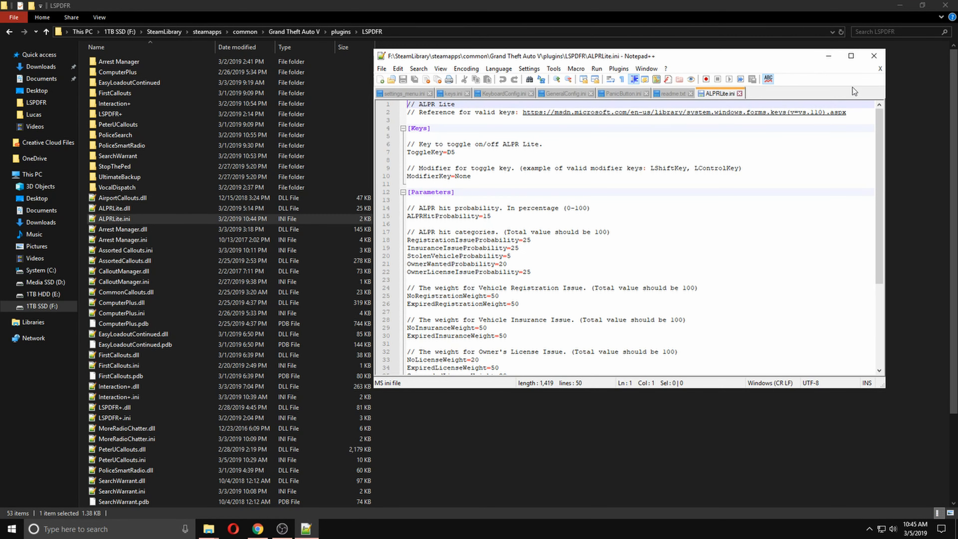
click(851, 57)
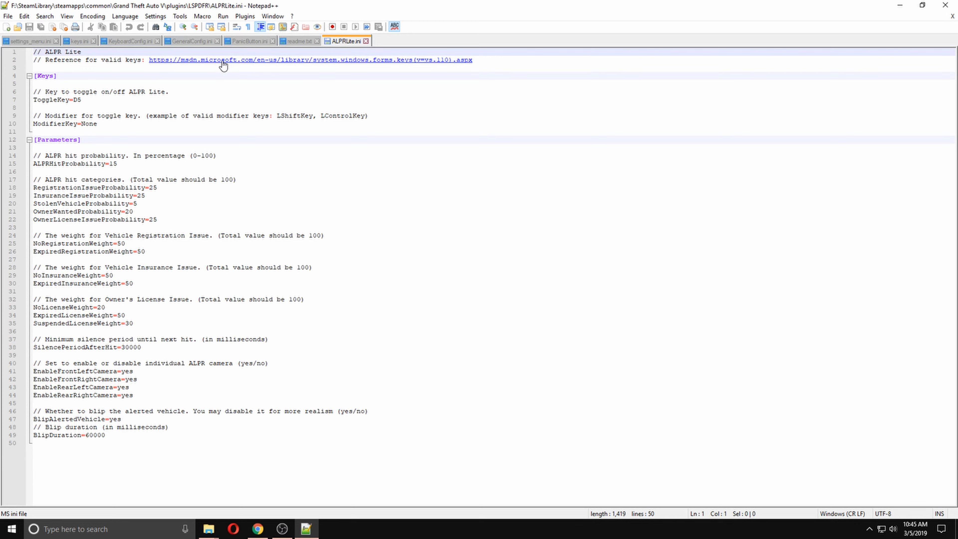
drag(150, 60, 481, 60)
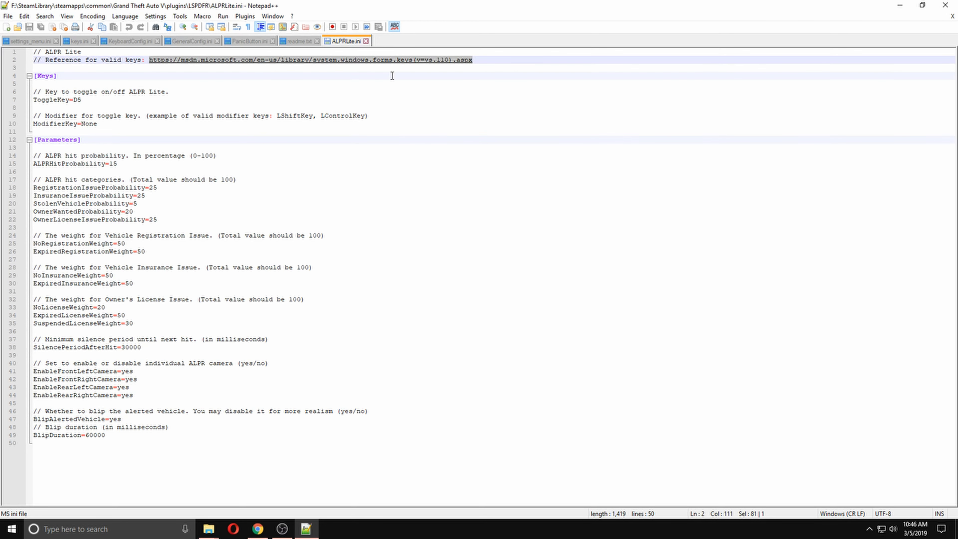
Close ALPRLite.ini, readme.txt, PanicButton.ini and all other open files, and exit Notepad++.
click(366, 42)
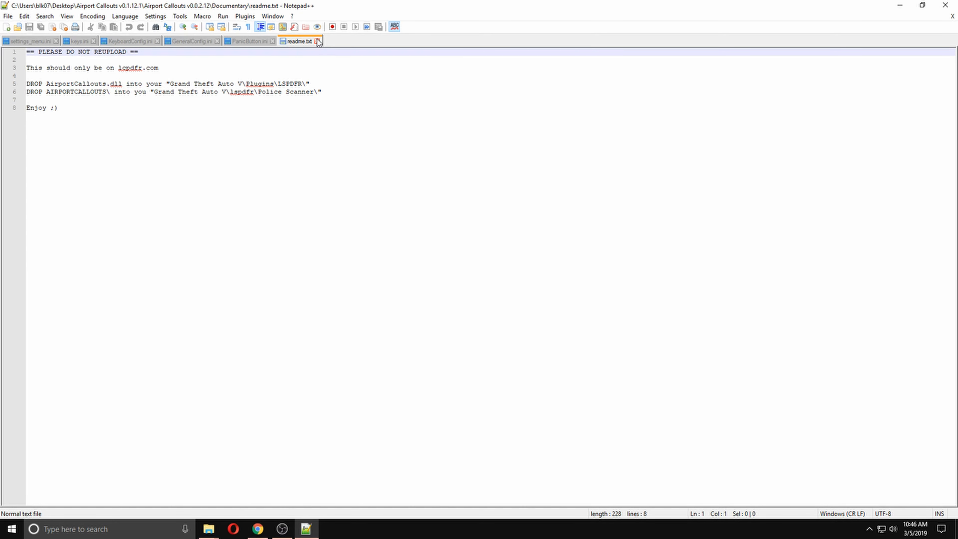
click(952, 17)
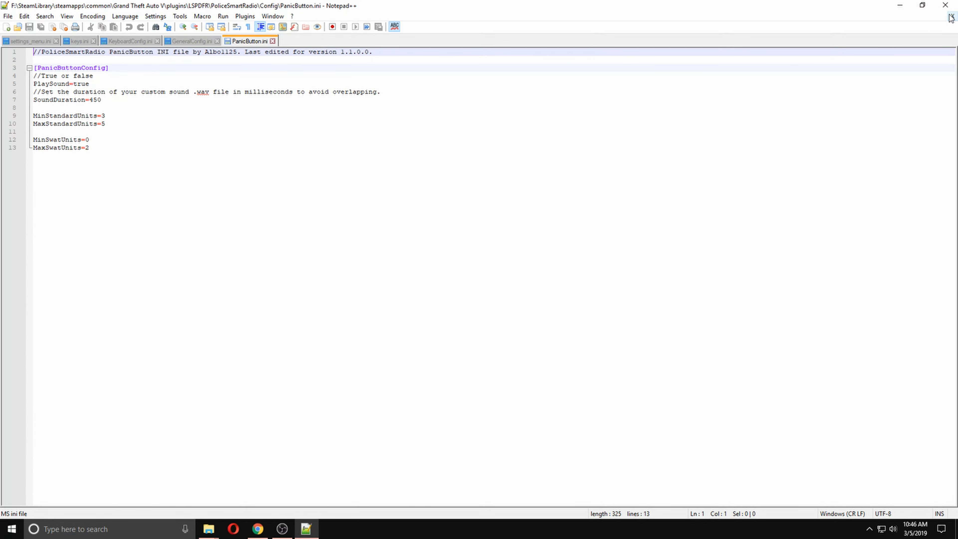
click(951, 16)
click(952, 17)
click(951, 17)
click(952, 16)
click(952, 16)
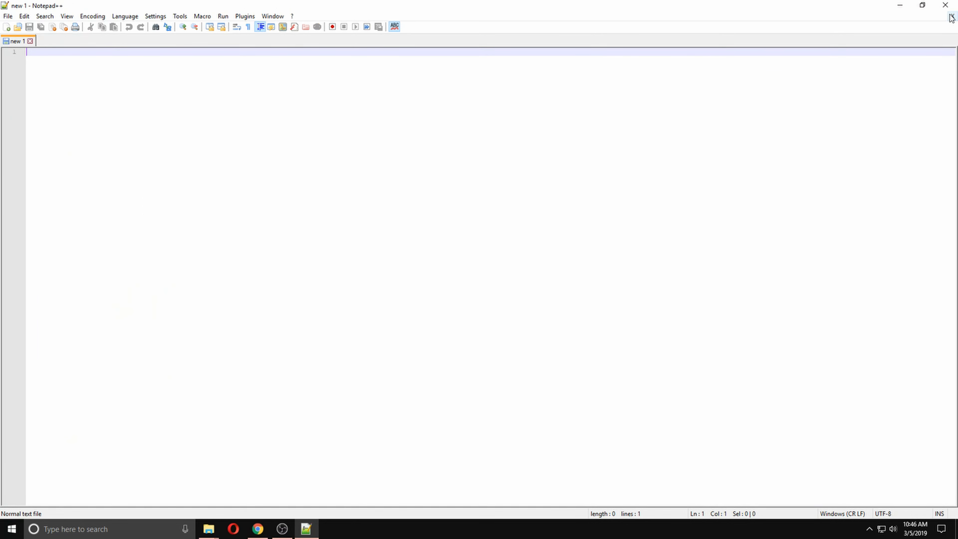
click(945, 5)
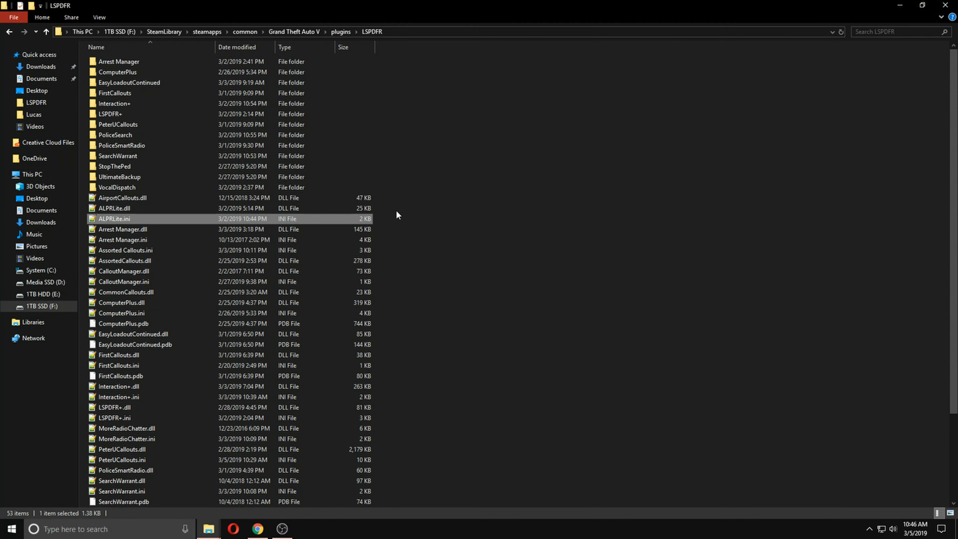
Open Traffic Policer.ini from the LSPDFR plugins folder and review its settings from the General section through Keybindings.
scroll(246, 321, down, 3)
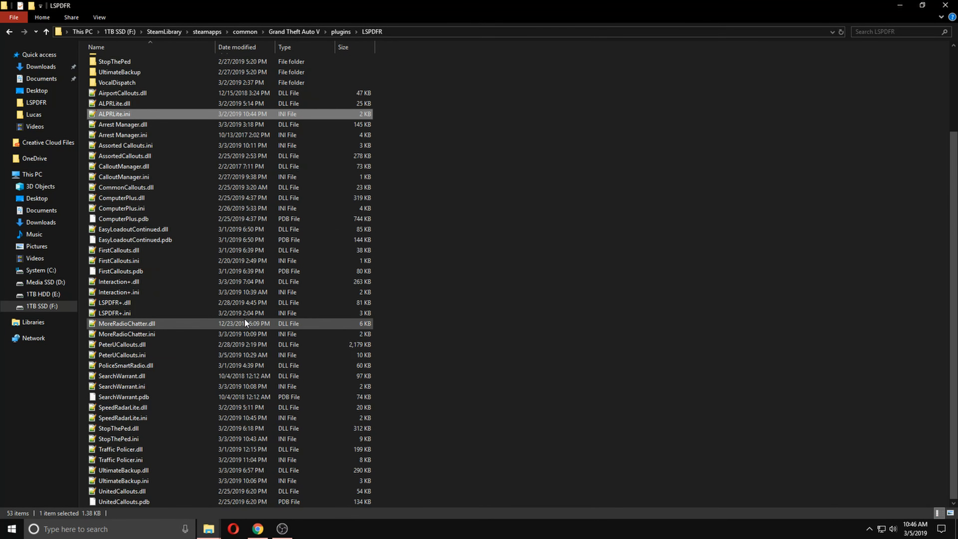
double_click(152, 461)
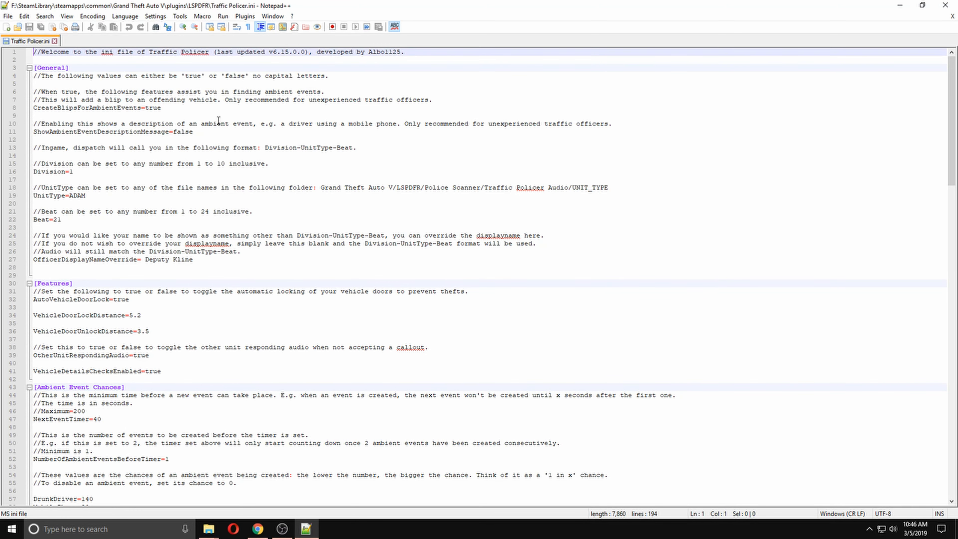
scroll(219, 120, down, 9)
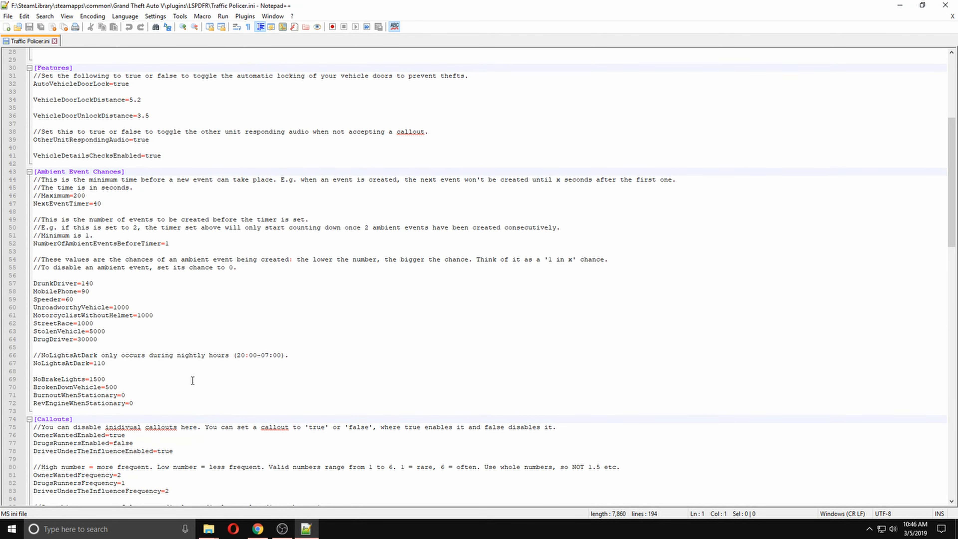
scroll(192, 381, down, 4)
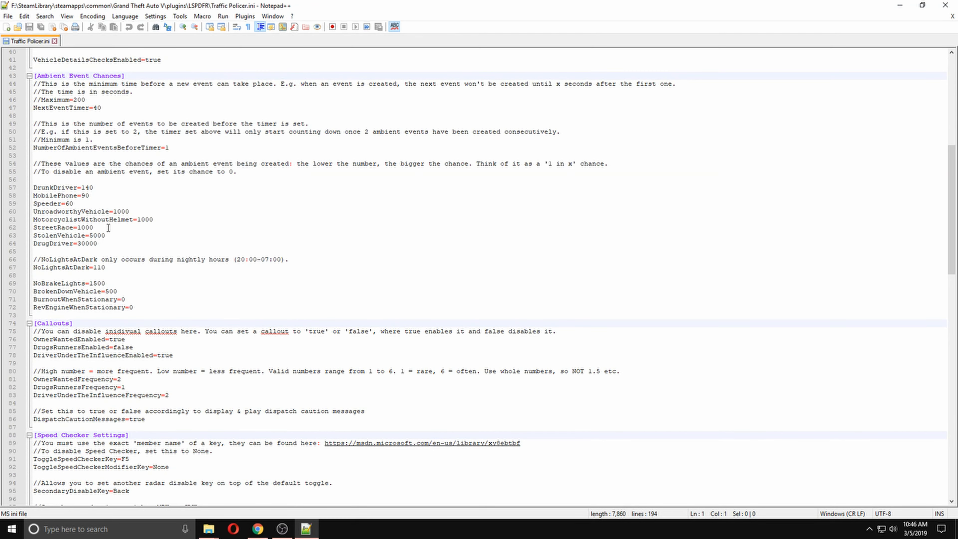
scroll(108, 228, down, 20)
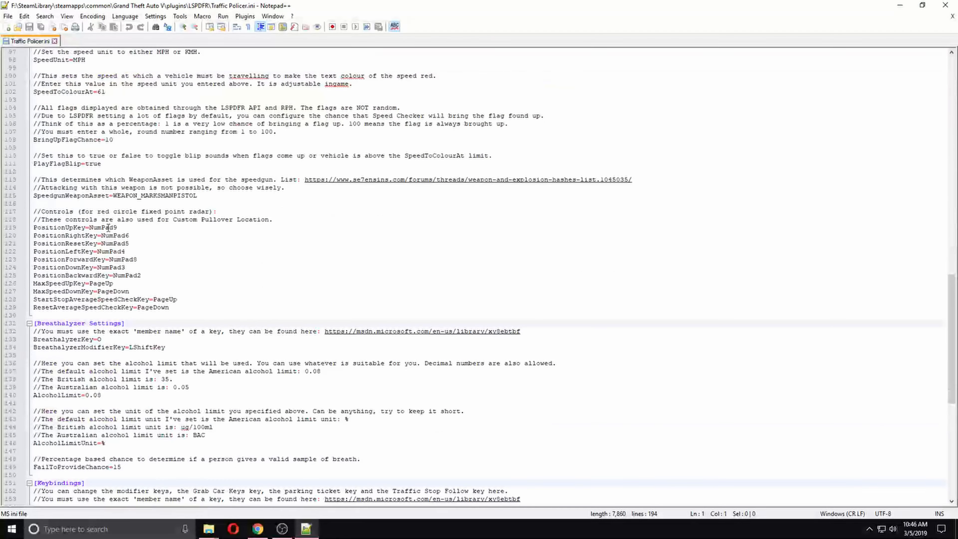
scroll(108, 228, down, 9)
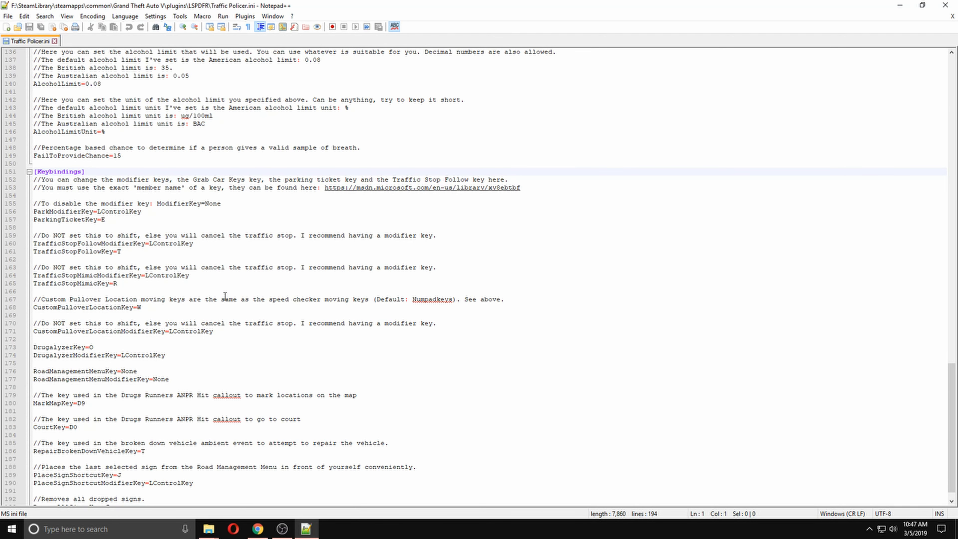
scroll(225, 298, down, 1)
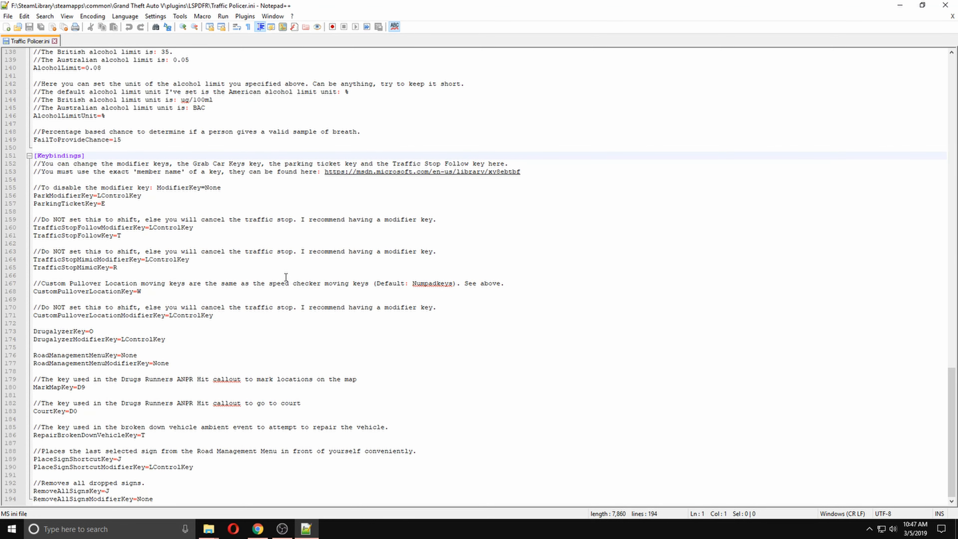
Re-examine the speed checker, breathalyzer and keybinding settings in Traffic Policer.ini, and return to the beginning of the file.
scroll(331, 302, up, 11)
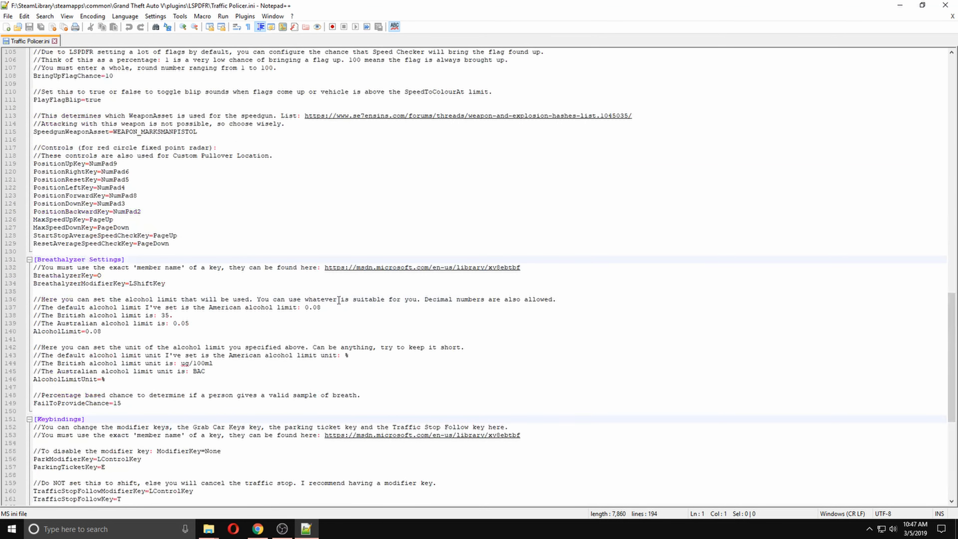
scroll(338, 300, up, 7)
scroll(341, 299, down, 16)
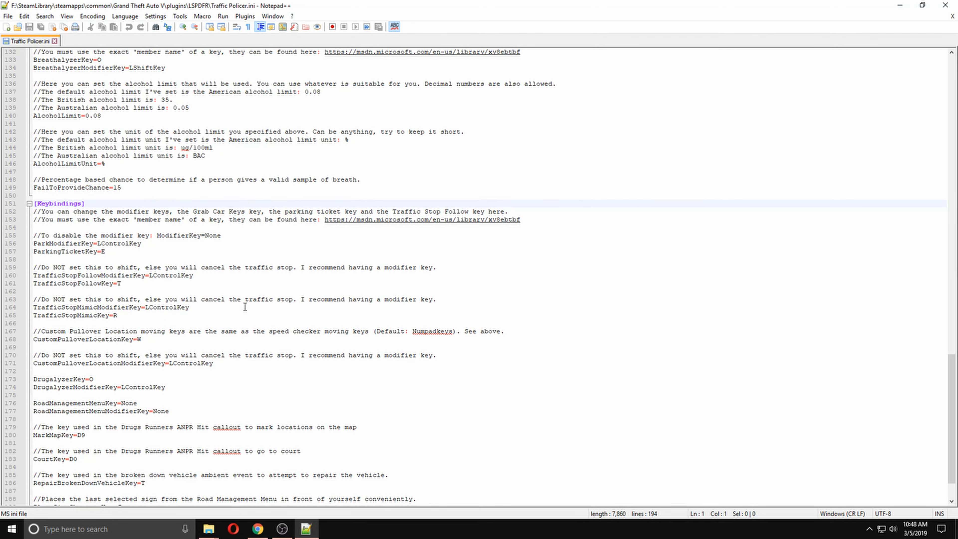
scroll(245, 307, down, 2)
scroll(243, 307, up, 17)
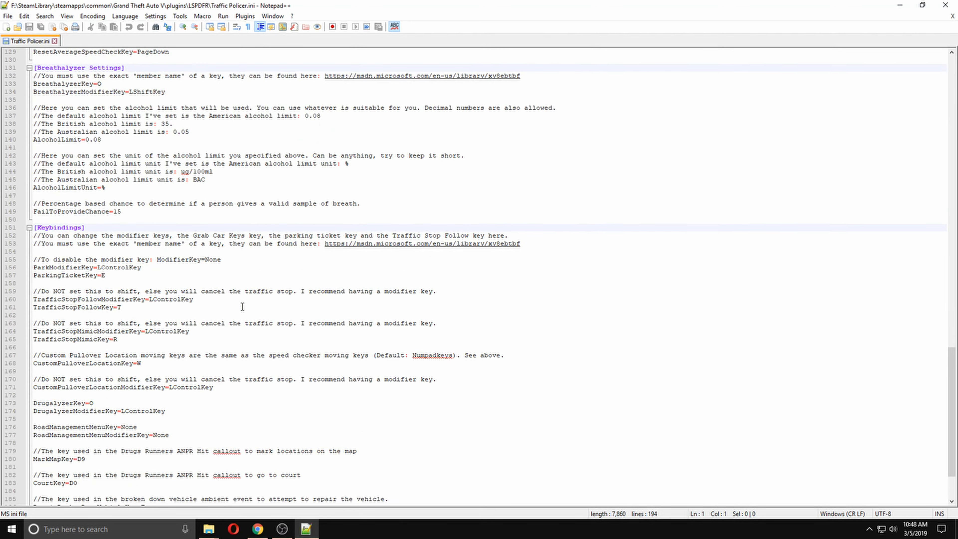
scroll(244, 305, up, 12)
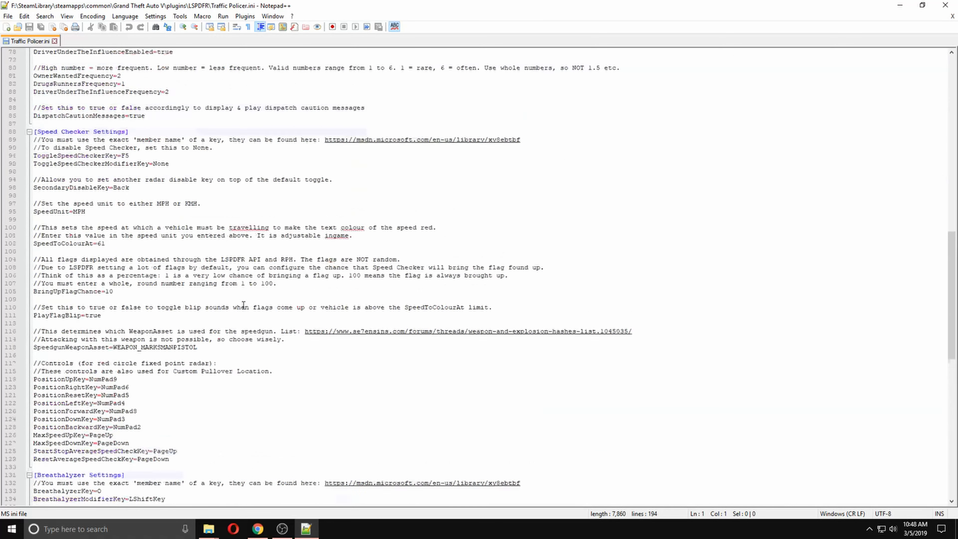
scroll(238, 302, up, 17)
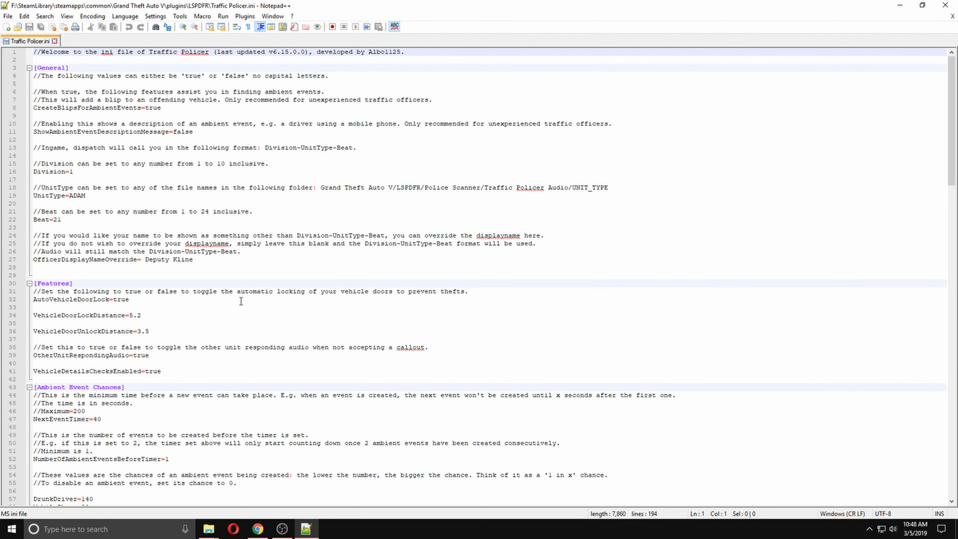
Close Traffic Policer.ini with Notepad++, look over the LSPDFR plugins folder once more and close its window.
click(945, 6)
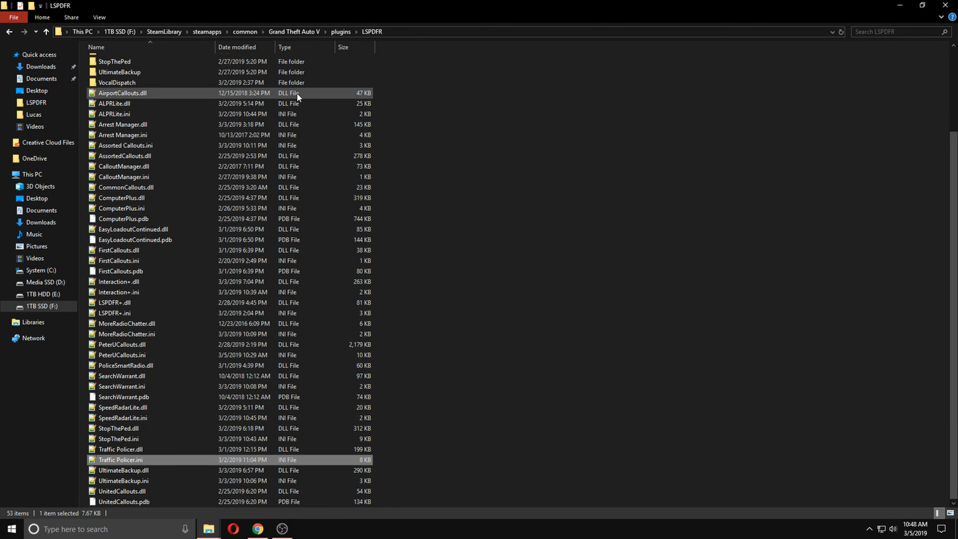
scroll(405, 176, up, 4)
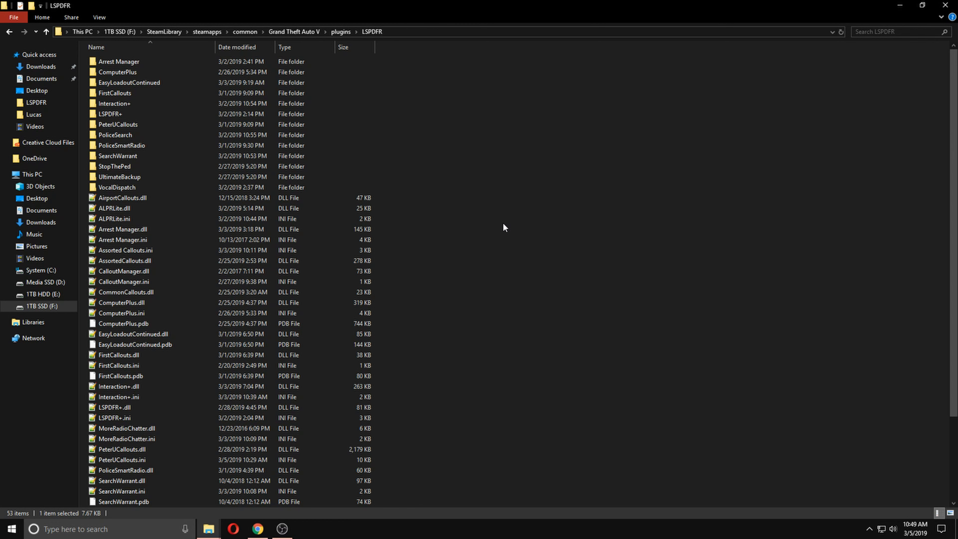
click(944, 7)
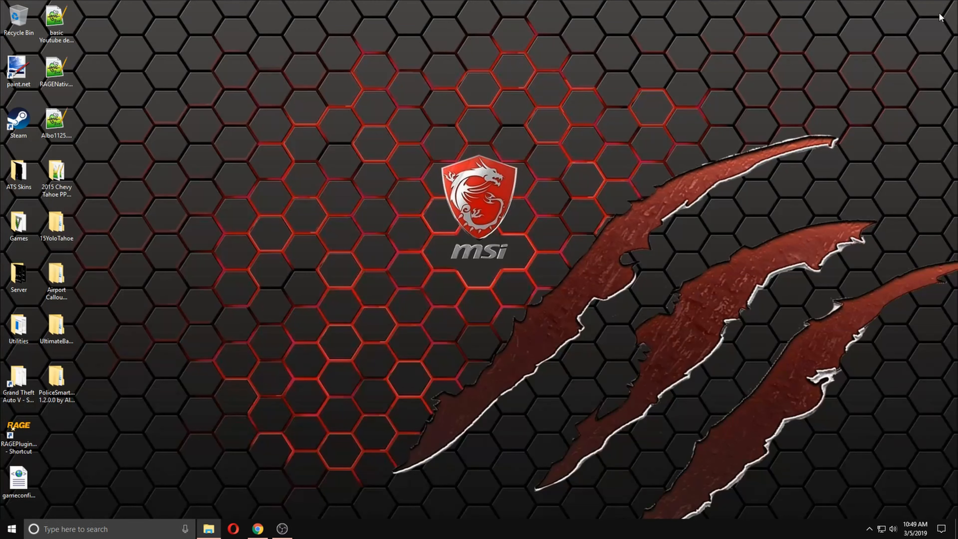